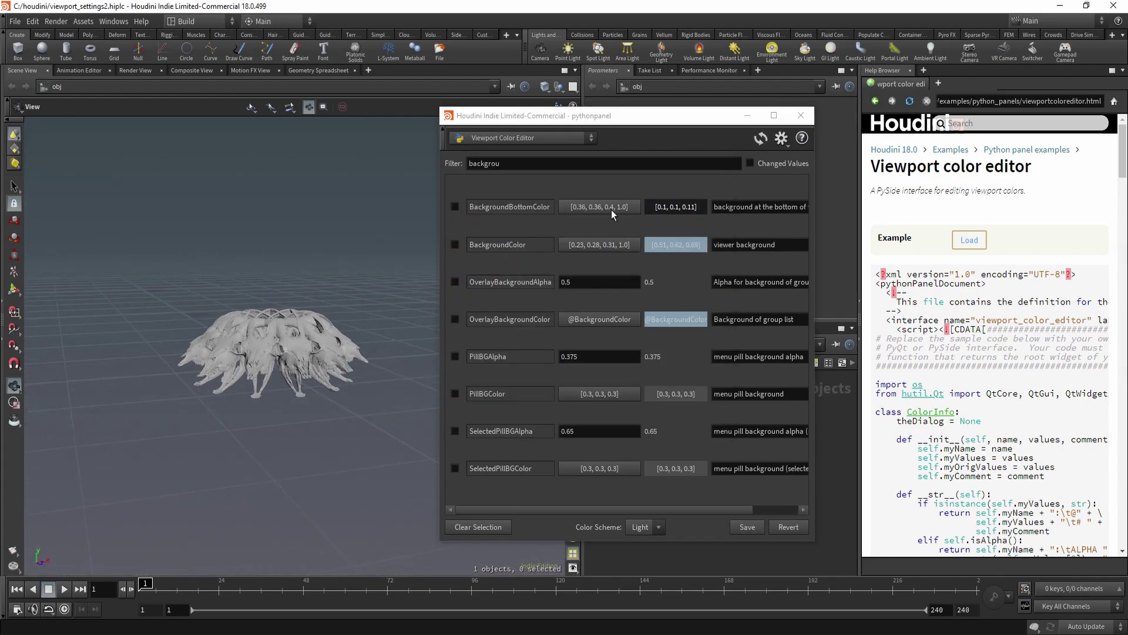
# Step: Adjust the brightness of BackgroundBottomColor in the Viewport Color Editor and accept the new color
pyautogui.click(611, 209)
pyautogui.click(701, 275)
pyautogui.click(649, 422)
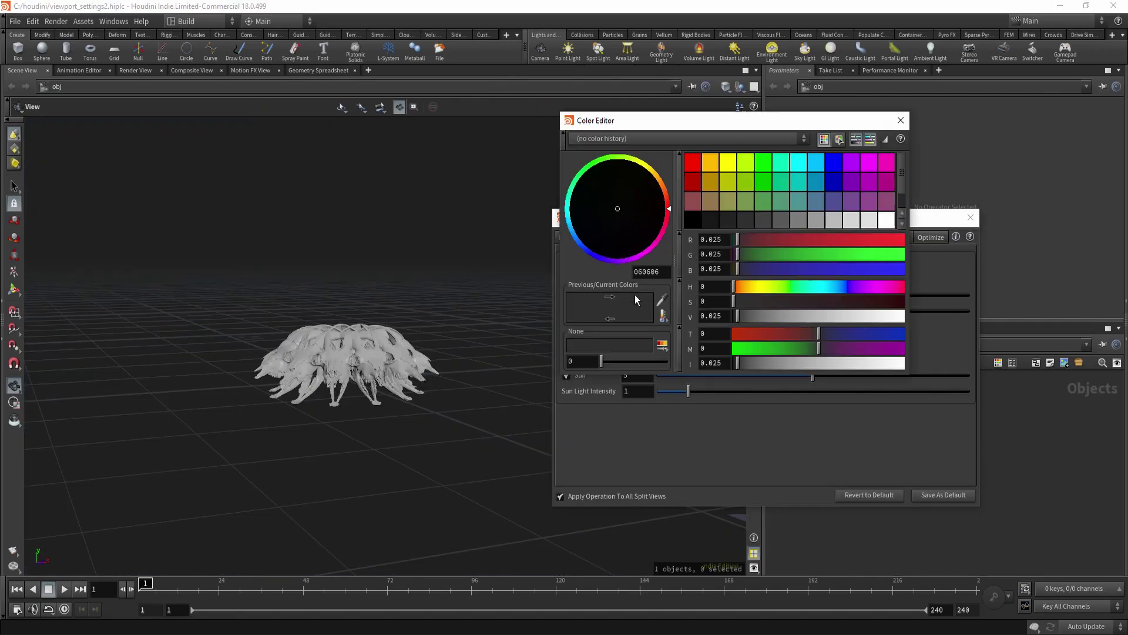
# Step: Set the viewport fog color to purple with RGB 0.1875, 0.075, 0.3
pyautogui.click(694, 180)
pyautogui.click(844, 195)
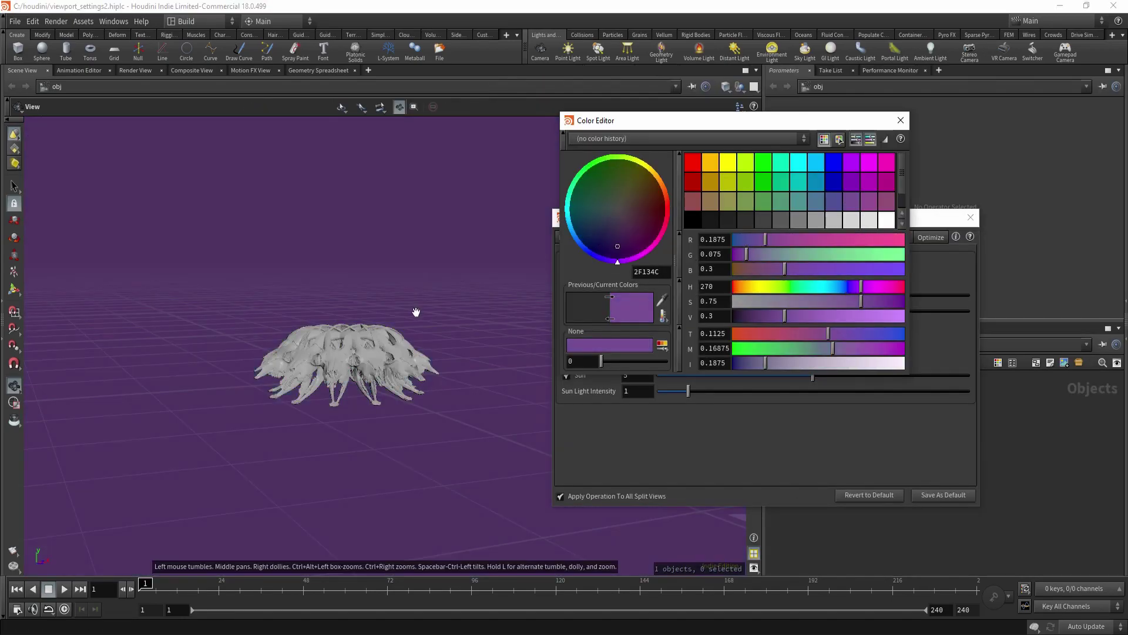
pyautogui.moveTo(416, 312); pyautogui.dragTo(485, 285)
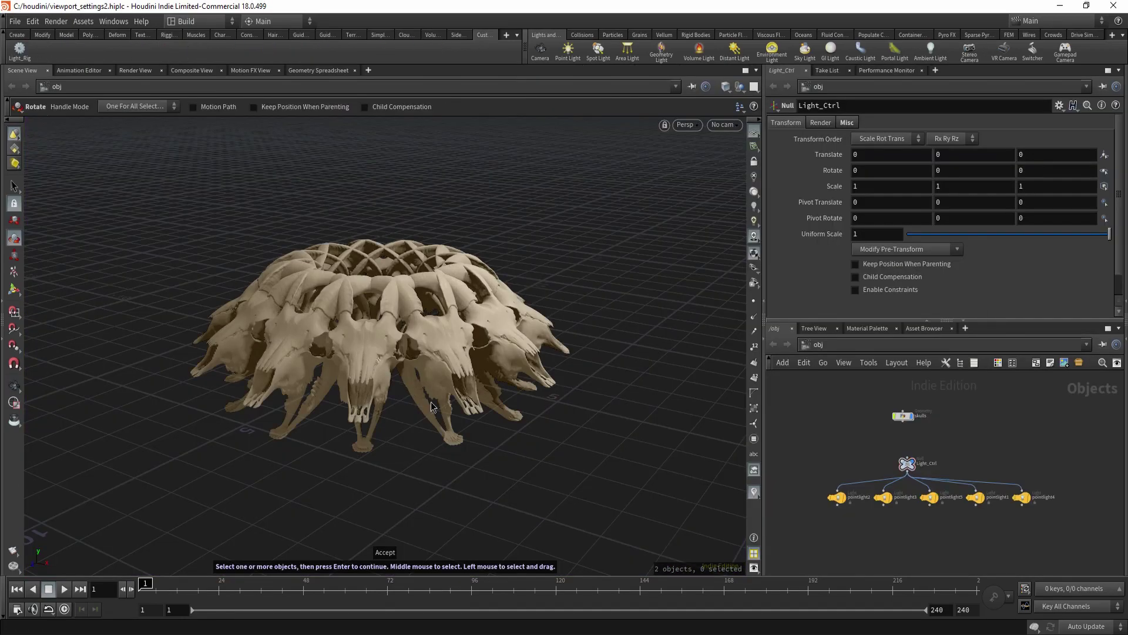
# Step: Turn off displaying environment lights as backgrounds in the viewport's display options
pyautogui.moveTo(364, 382)
pyautogui.mouseDown()
pyautogui.moveTo(311, 389)
pyautogui.moveTo(353, 386)
pyautogui.mouseUp()
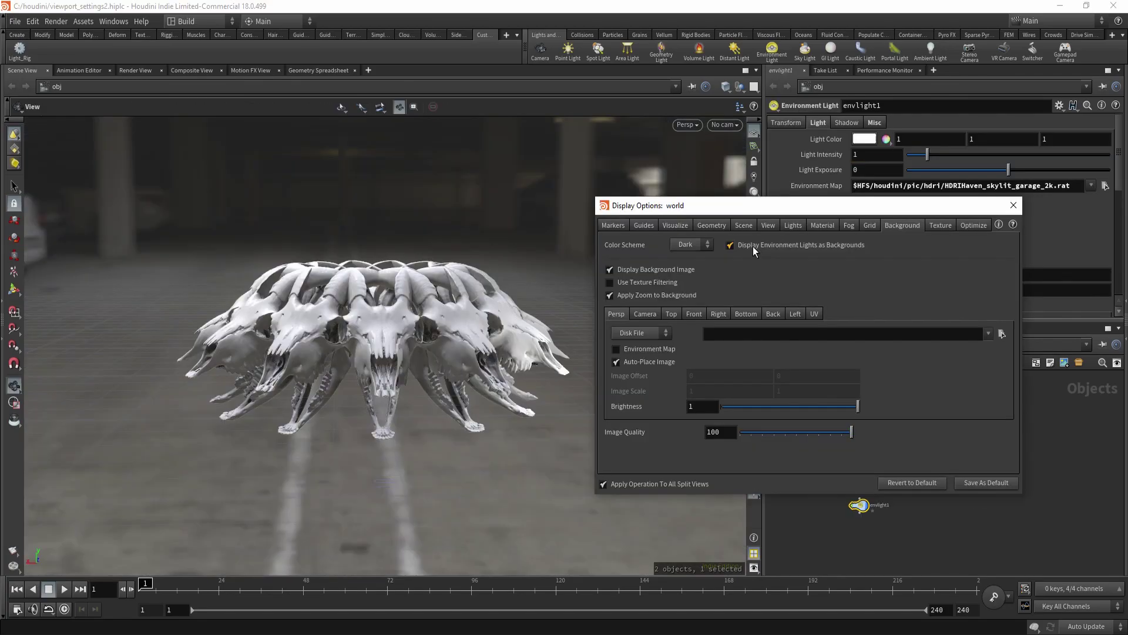
pyautogui.click(753, 245)
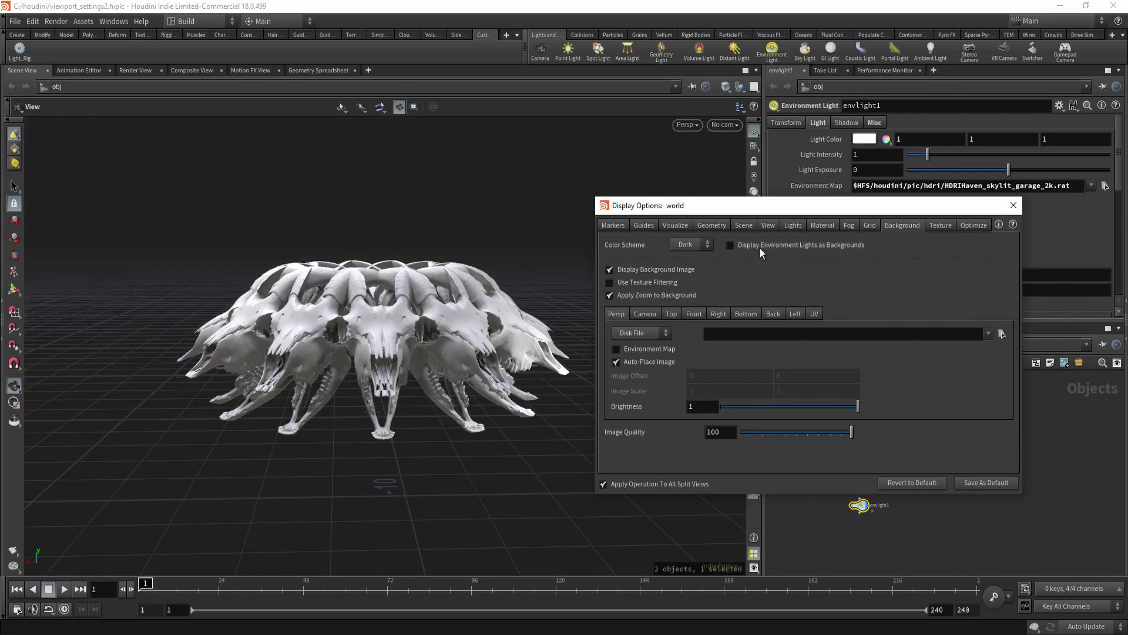
pyautogui.moveTo(452, 330); pyautogui.dragTo(353, 325)
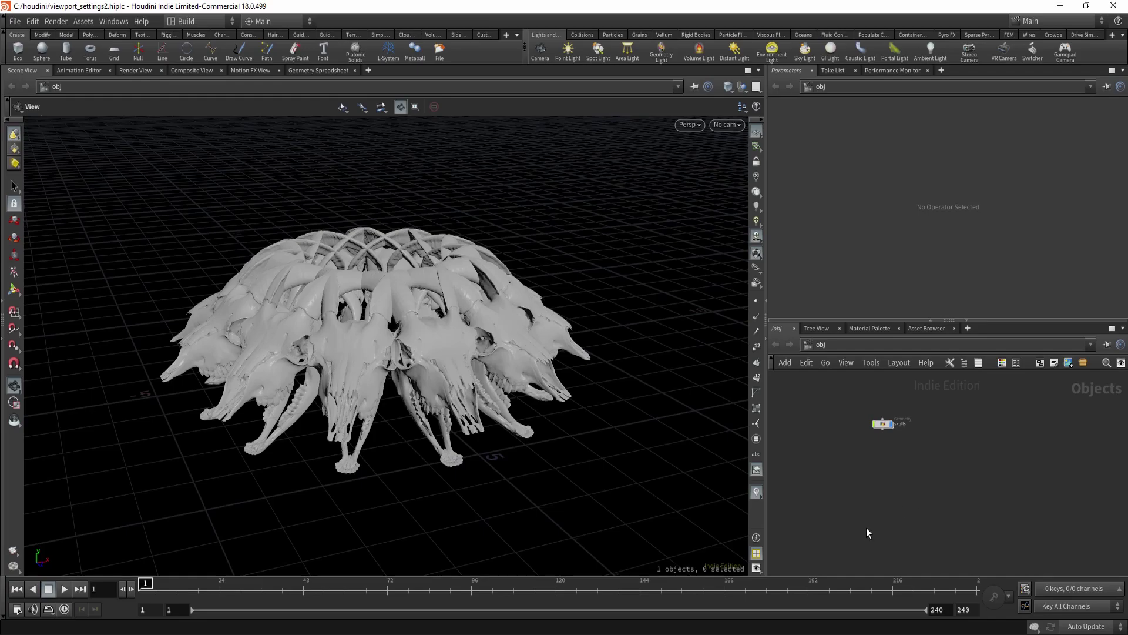
# Step: Open the viewport's display options and bring up the Background settings
pyautogui.click(757, 569)
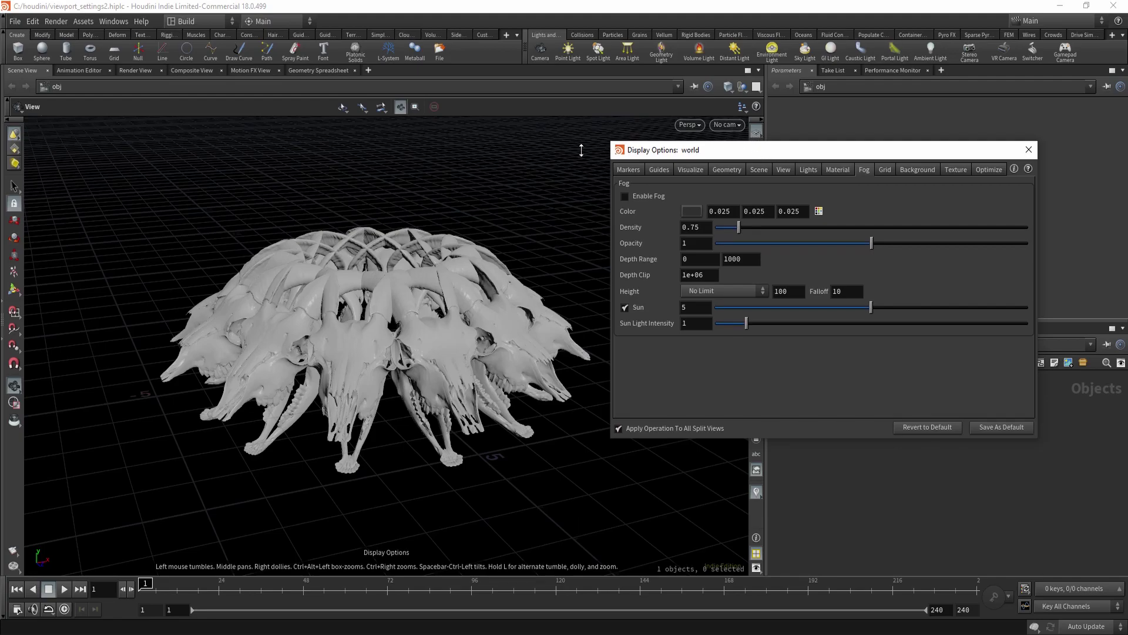
pyautogui.moveTo(697, 154); pyautogui.dragTo(478, 174)
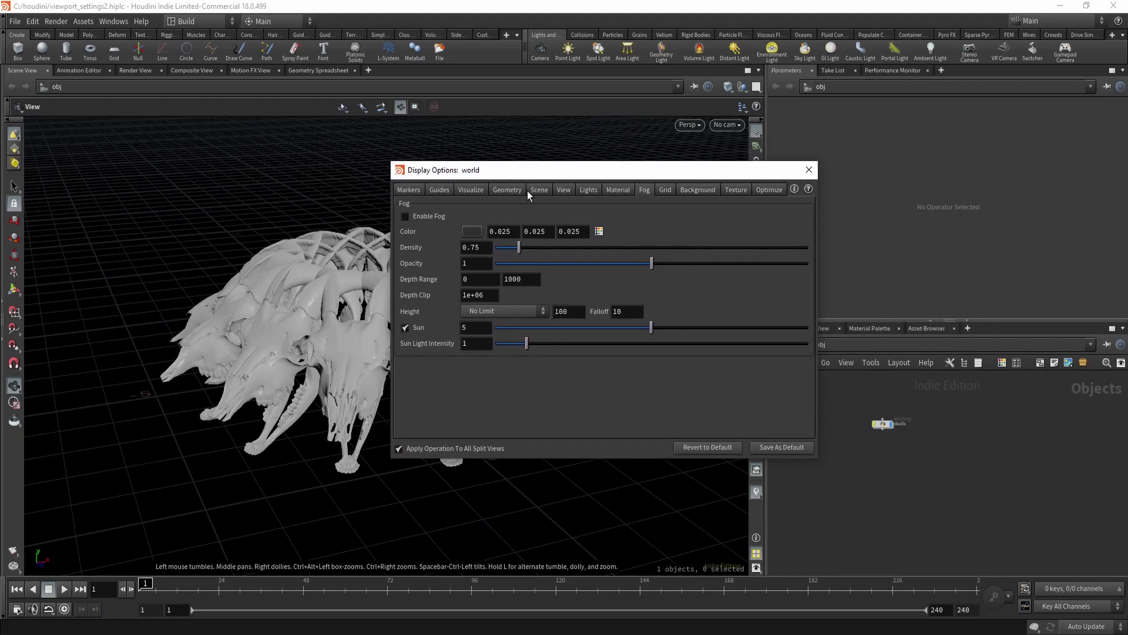
pyautogui.moveTo(566, 174); pyautogui.dragTo(612, 174)
pyautogui.click(698, 190)
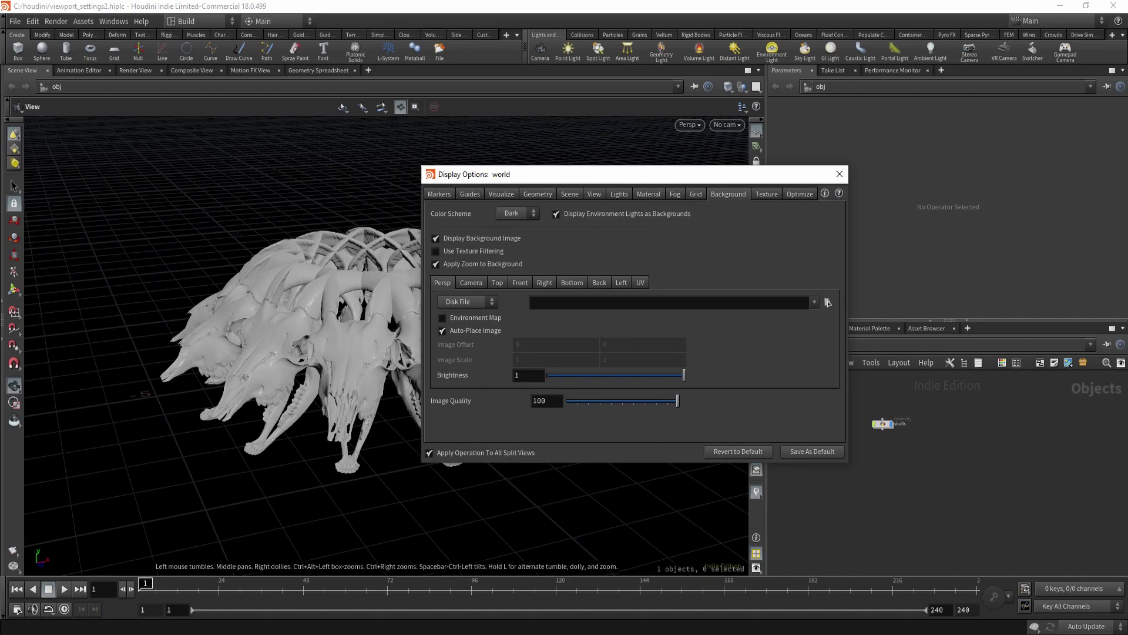
pyautogui.moveTo(552, 180); pyautogui.dragTo(585, 180)
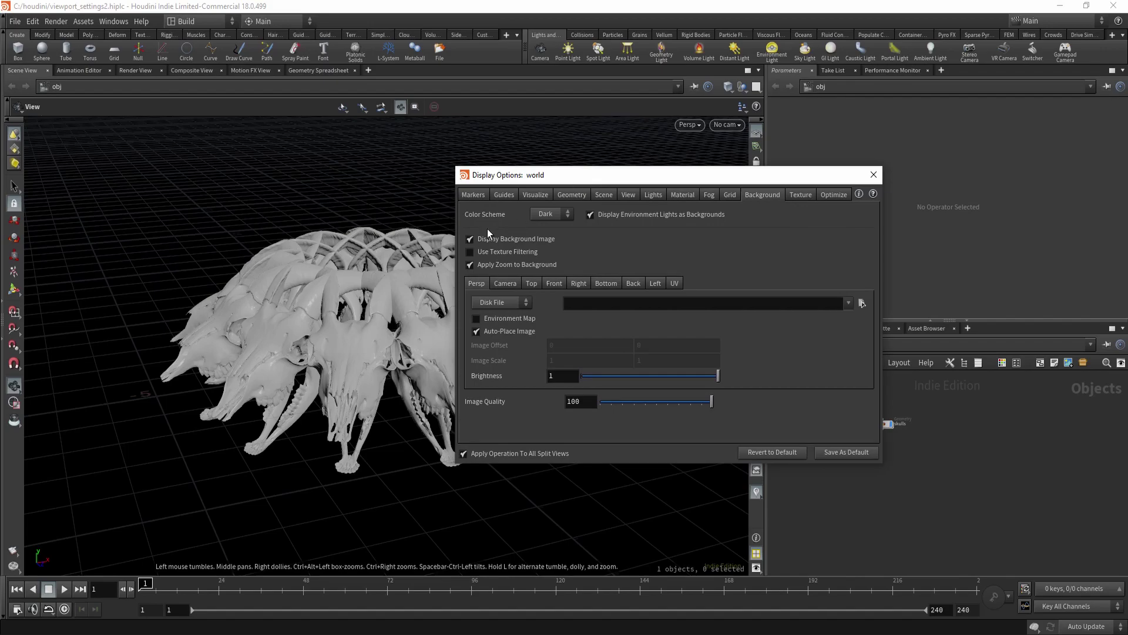
# Step: Try the Light and Grey color schemes on the viewport, returning to Dark after each one
pyautogui.click(545, 214)
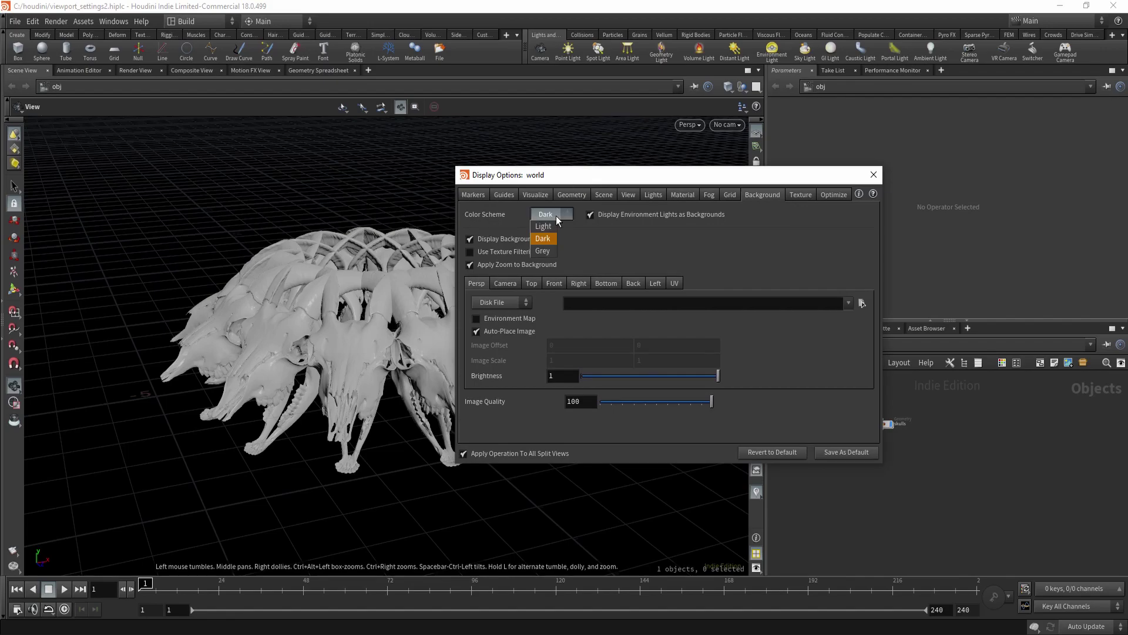
pyautogui.click(552, 226)
pyautogui.click(555, 216)
pyautogui.click(550, 238)
pyautogui.click(551, 216)
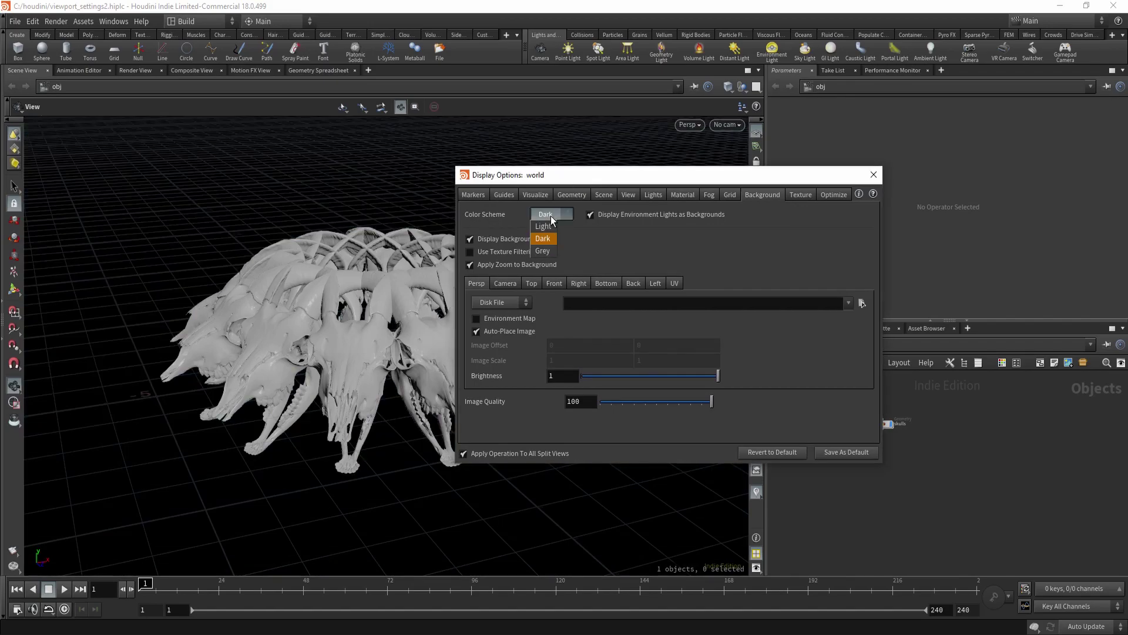
pyautogui.click(543, 250)
pyautogui.click(552, 214)
pyautogui.click(543, 238)
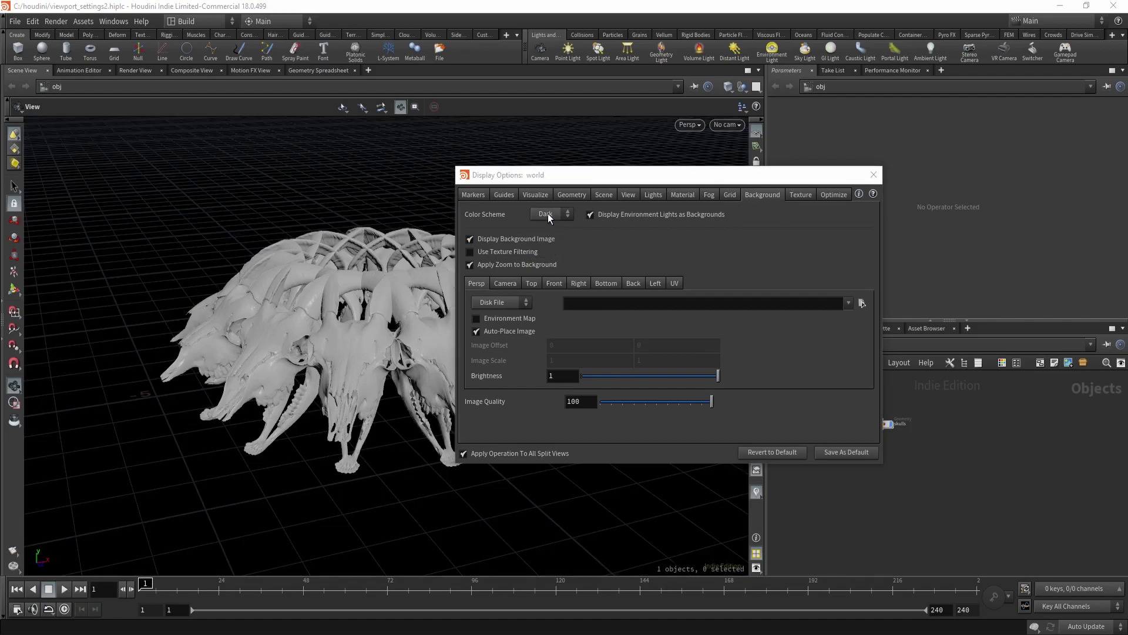
# Step: Compare the Light and Grey viewport color schemes and settle on Light
pyautogui.click(548, 214)
pyautogui.click(547, 227)
pyautogui.click(552, 214)
pyautogui.click(543, 251)
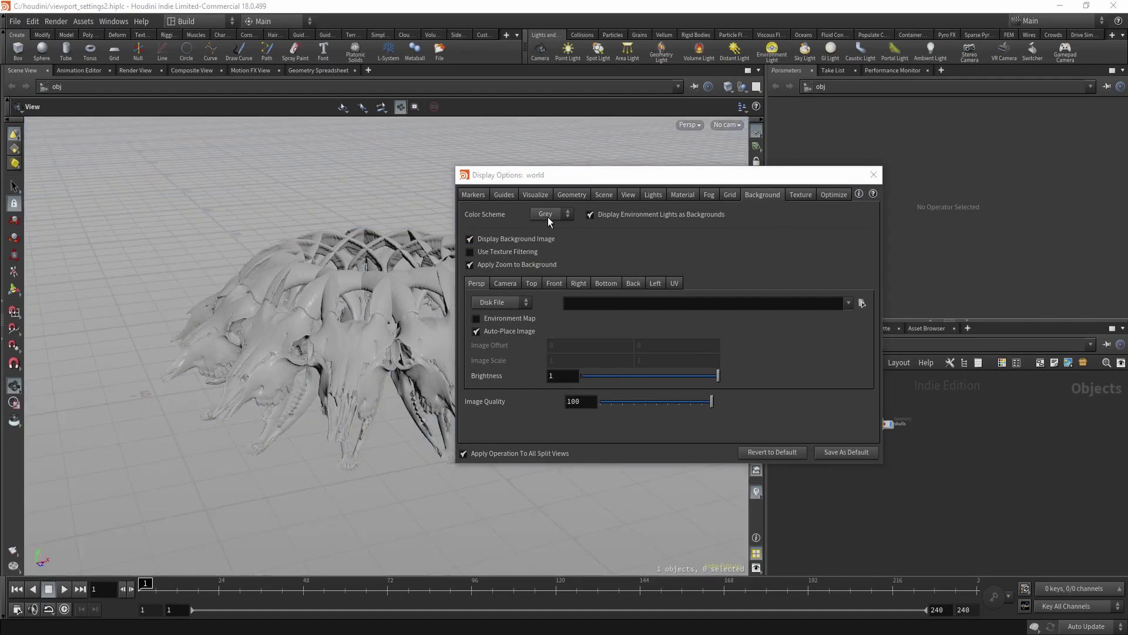
pyautogui.click(553, 214)
pyautogui.click(544, 227)
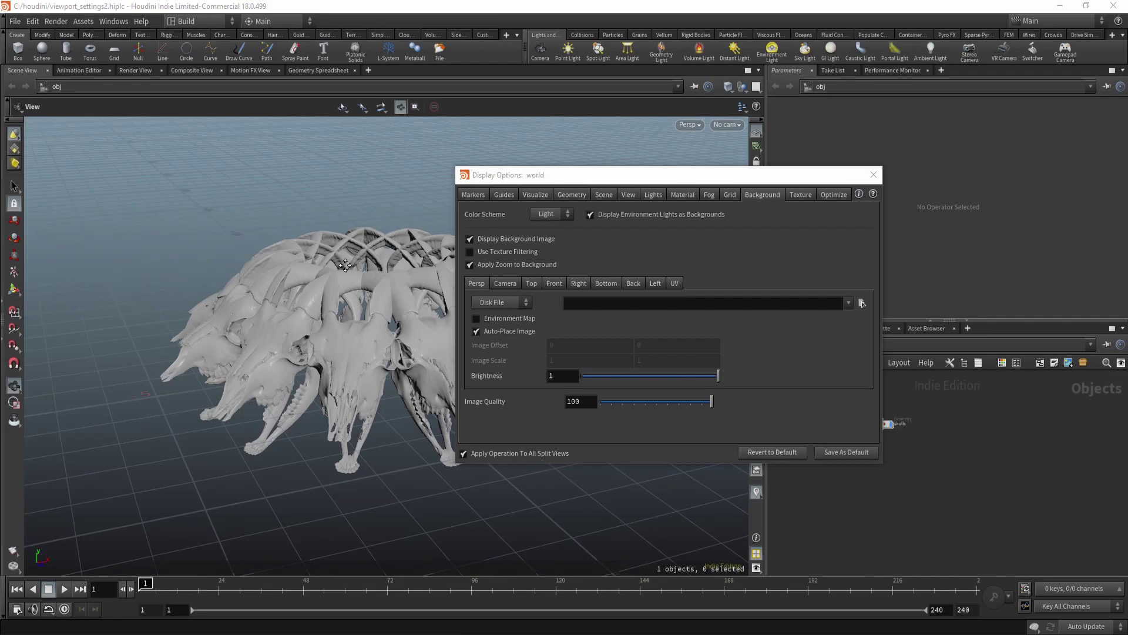
pyautogui.moveTo(346, 265); pyautogui.dragTo(363, 162)
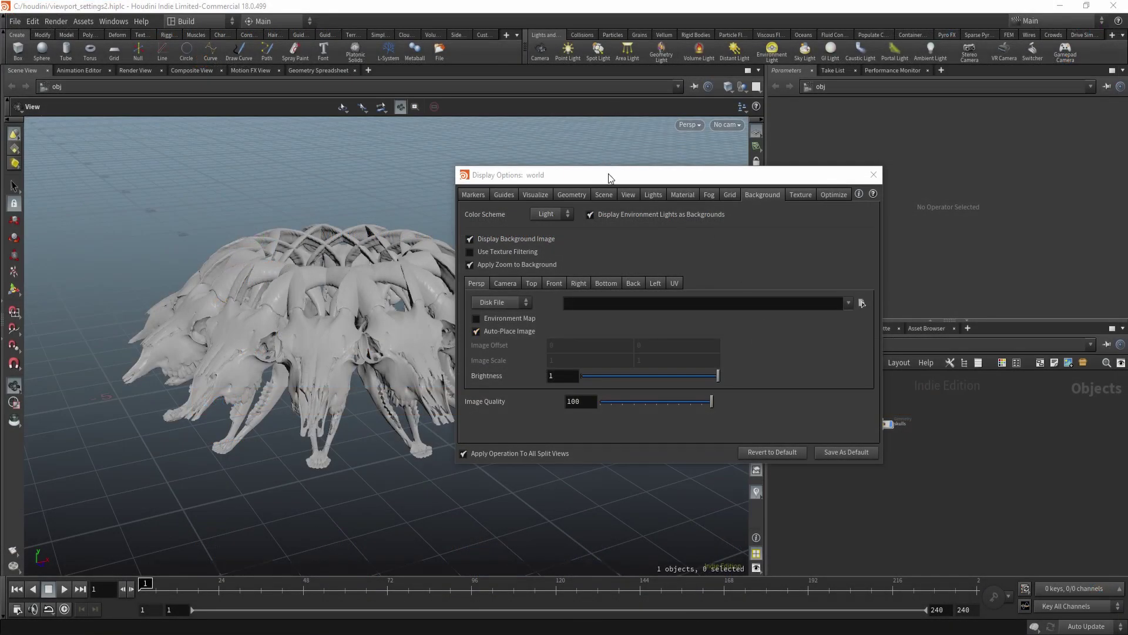
# Step: Close the viewport's display options and view the skull ring against the Light background
pyautogui.moveTo(608, 174); pyautogui.dragTo(607, 170)
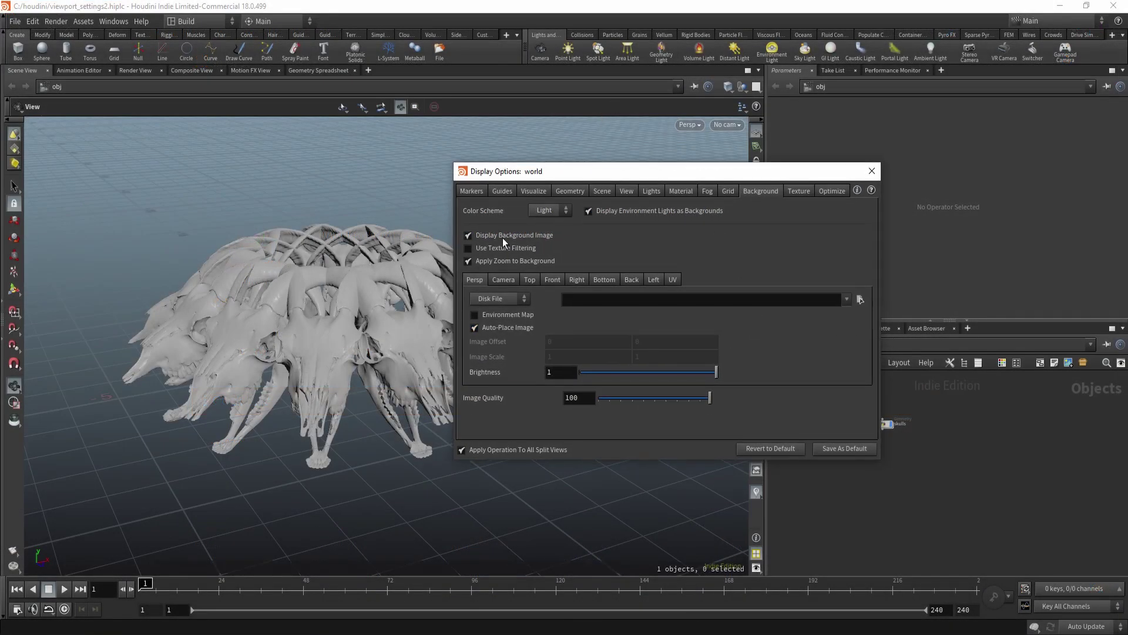
pyautogui.moveTo(343, 290); pyautogui.dragTo(300, 277, button='middle')
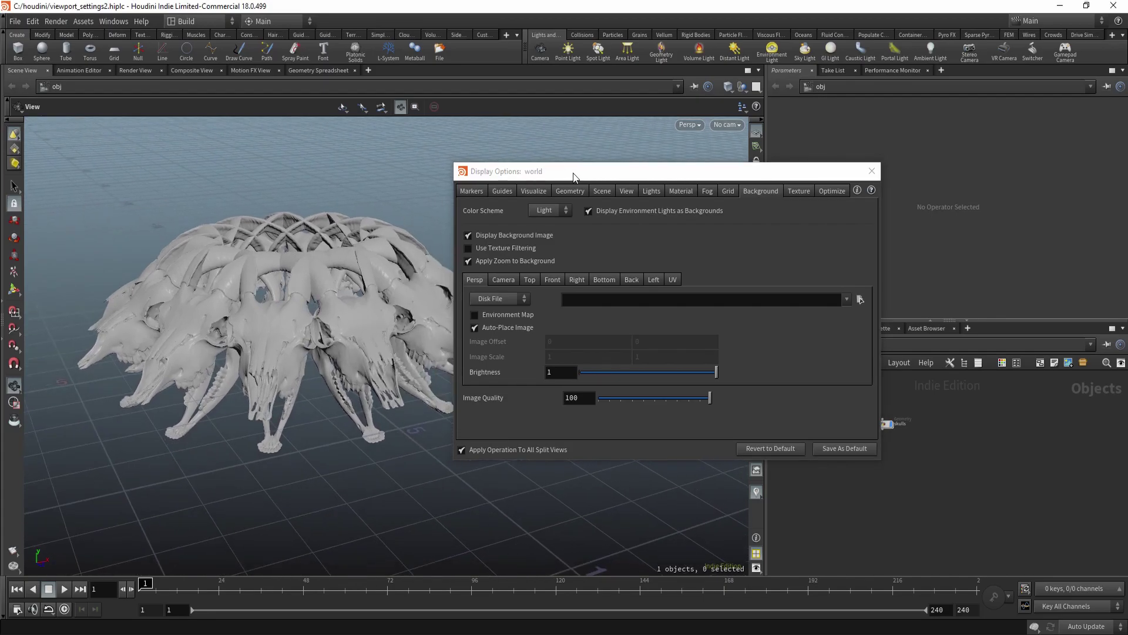
pyautogui.moveTo(560, 169); pyautogui.dragTo(461, 175)
pyautogui.press('d')
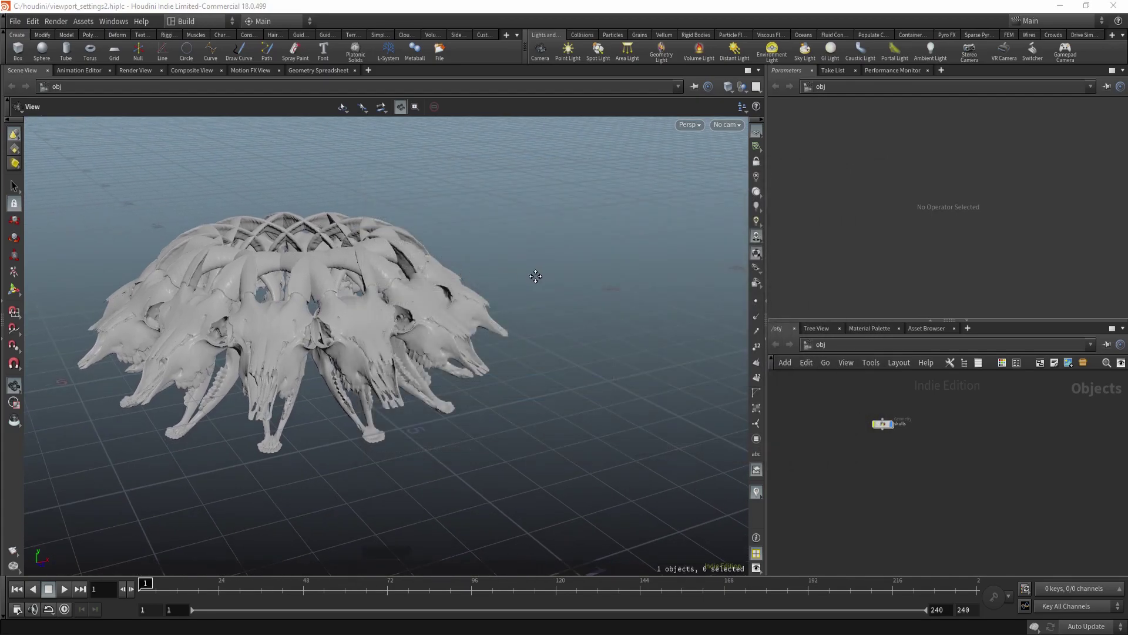
pyautogui.moveTo(534, 272); pyautogui.dragTo(422, 332)
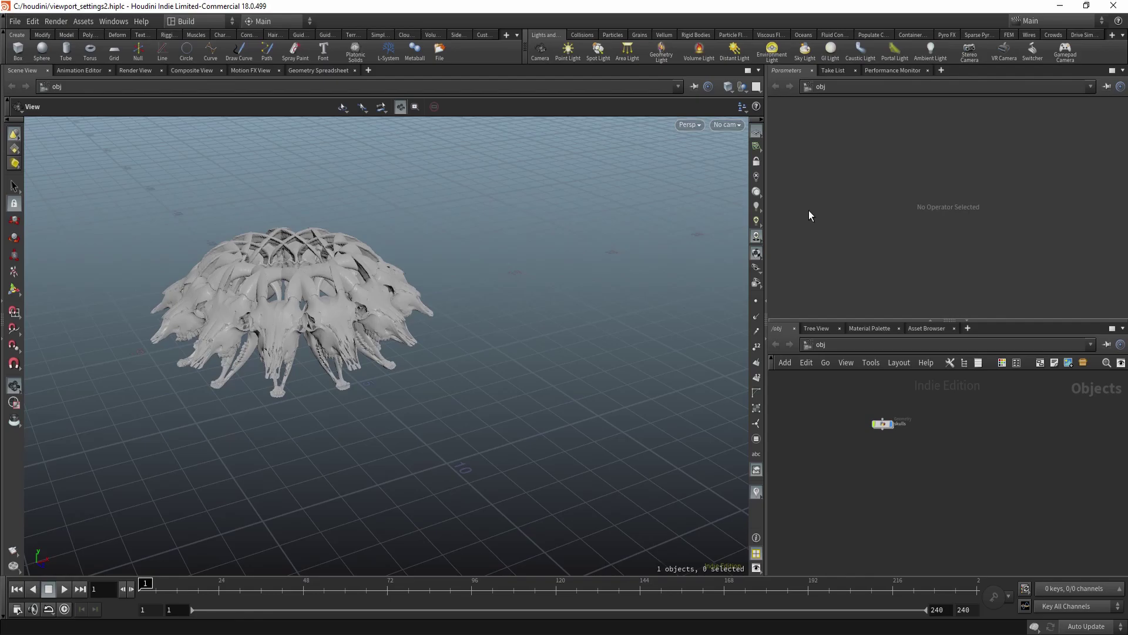
# Step: Load the Viewport color editor from the Python panel examples in the Houdini help
pyautogui.click(1117, 21)
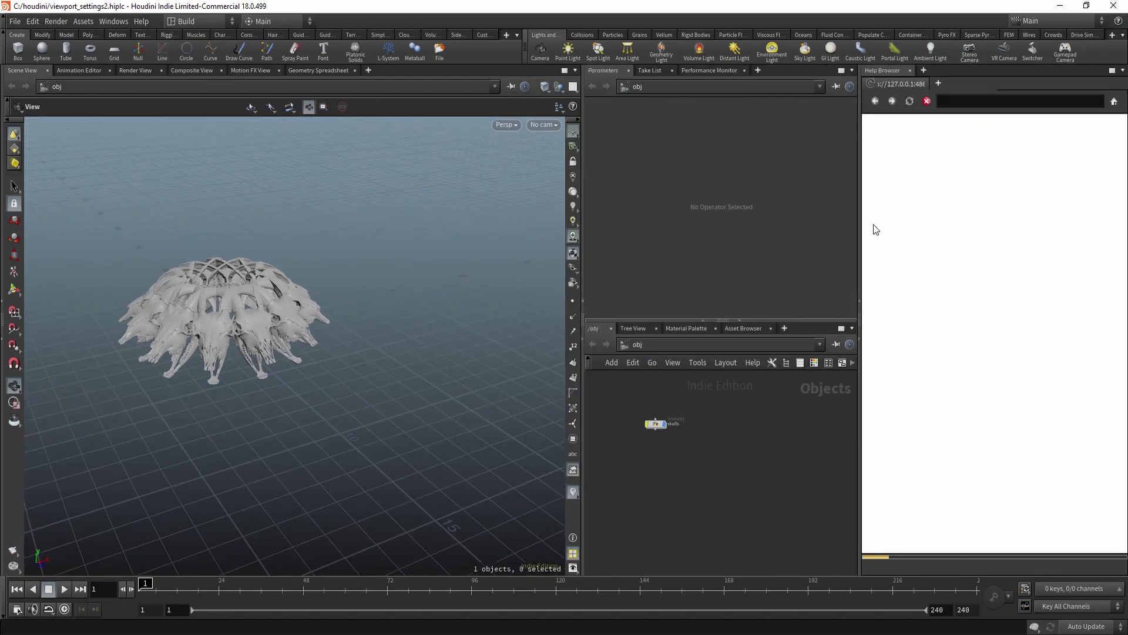
pyautogui.click(889, 401)
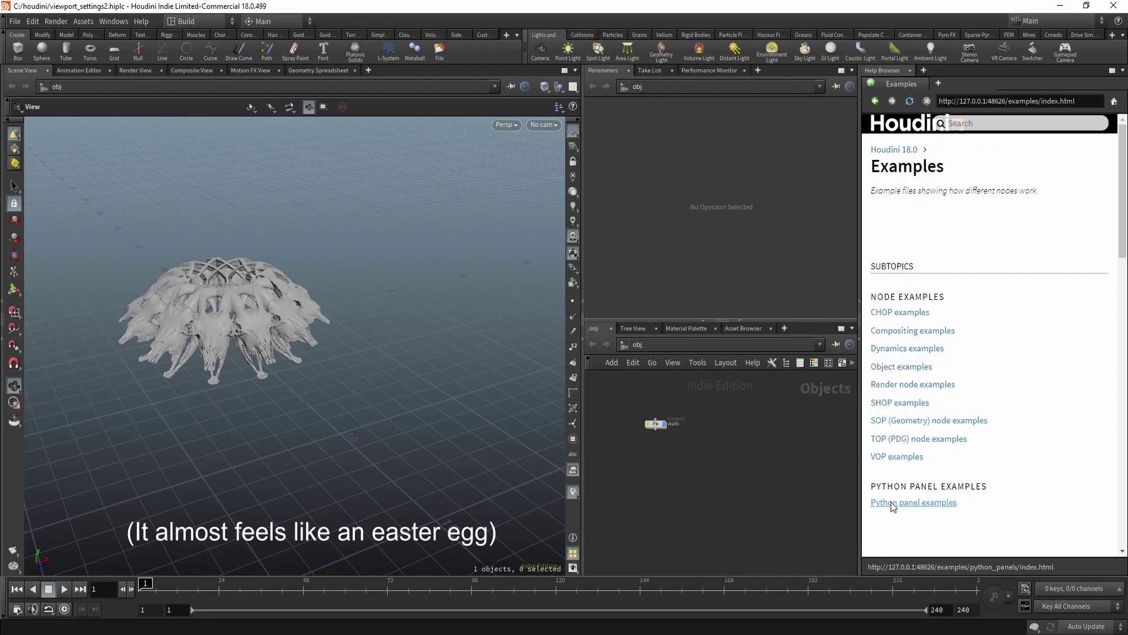
pyautogui.click(892, 502)
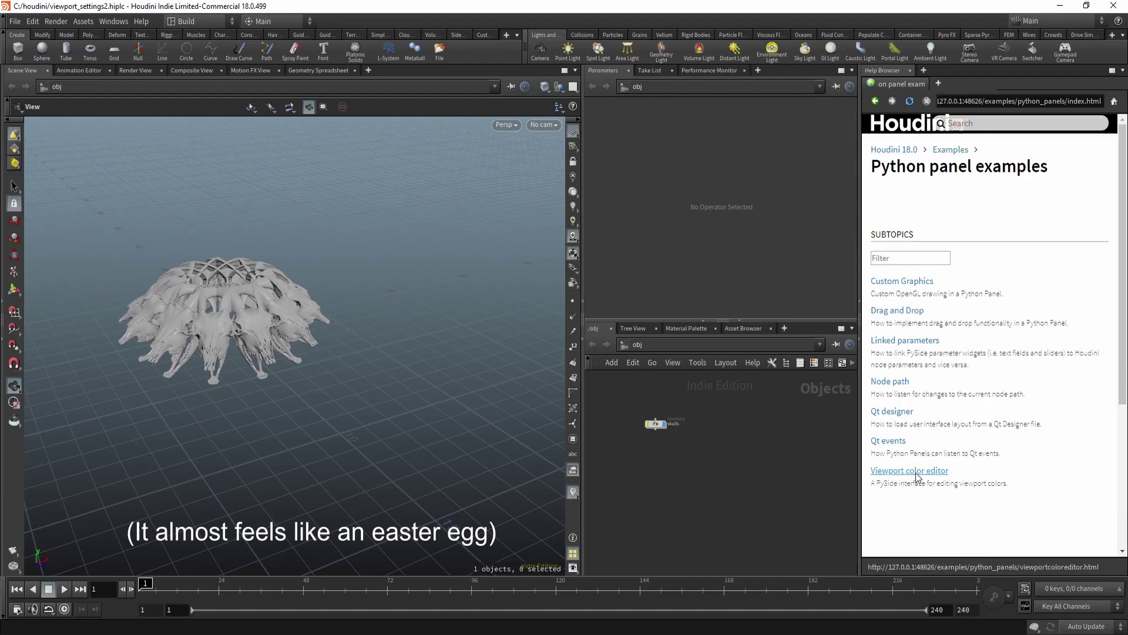
pyautogui.click(896, 476)
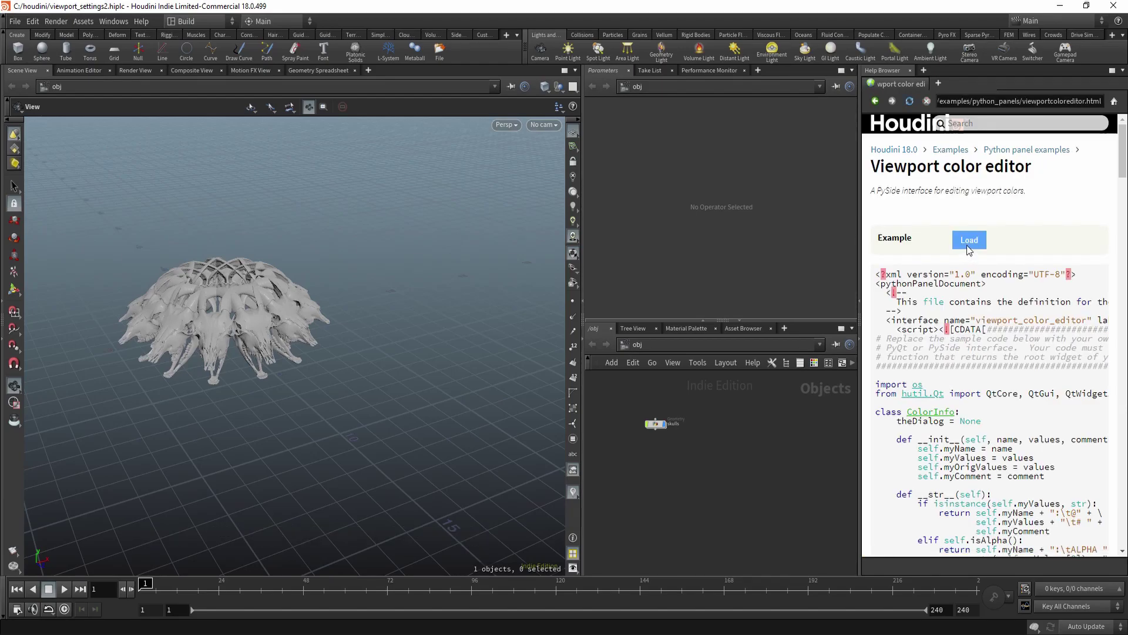
pyautogui.click(969, 242)
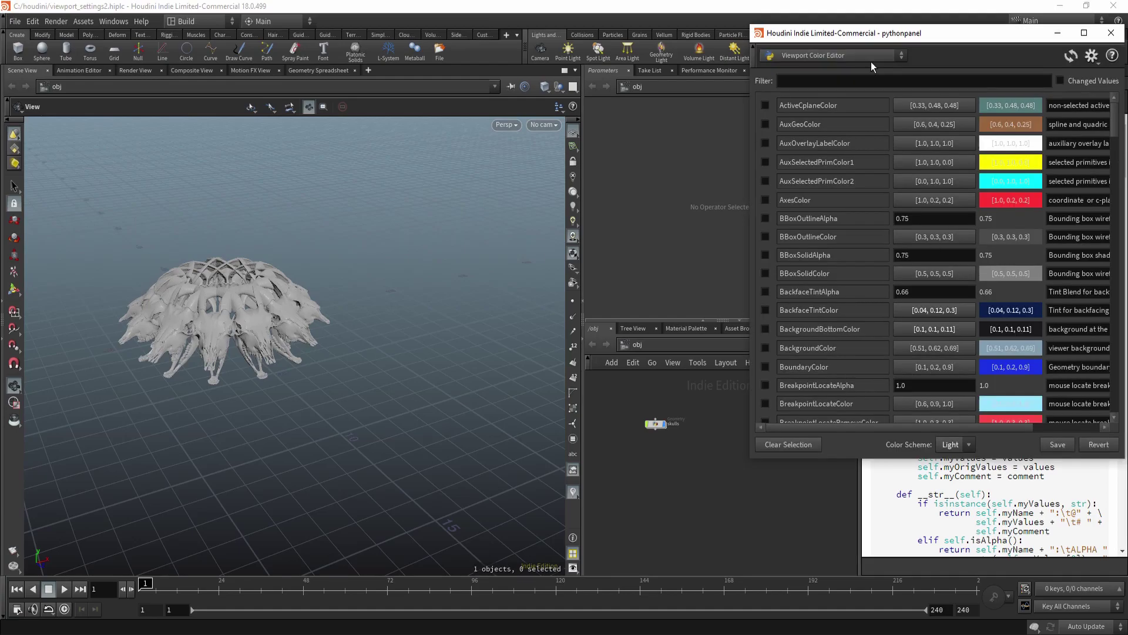
pyautogui.moveTo(940, 33); pyautogui.dragTo(621, 104)
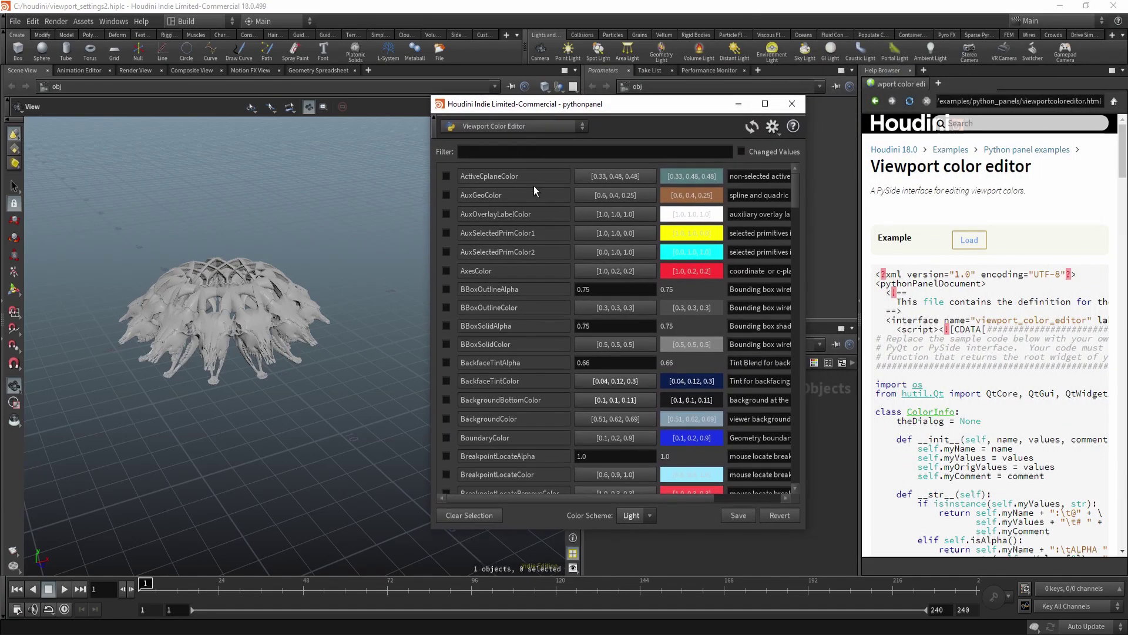
# Step: Filter the Viewport Color Editor's list of colors by "backgrou"
pyautogui.moveTo(321, 405); pyautogui.dragTo(339, 397, button='middle')
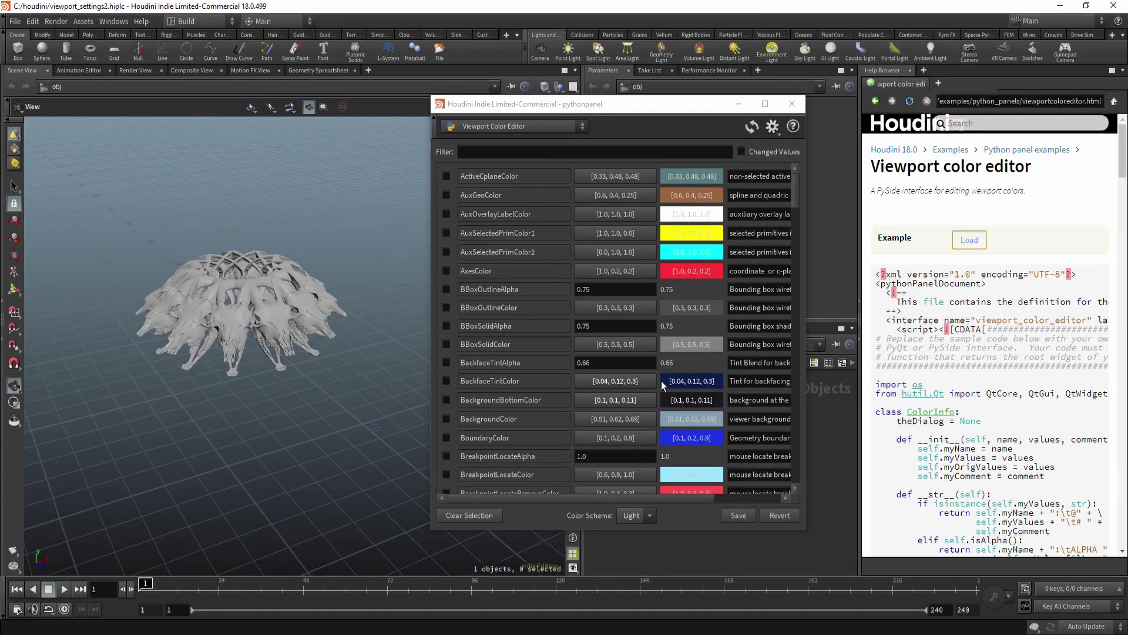
pyautogui.click(639, 151)
pyautogui.write('back')
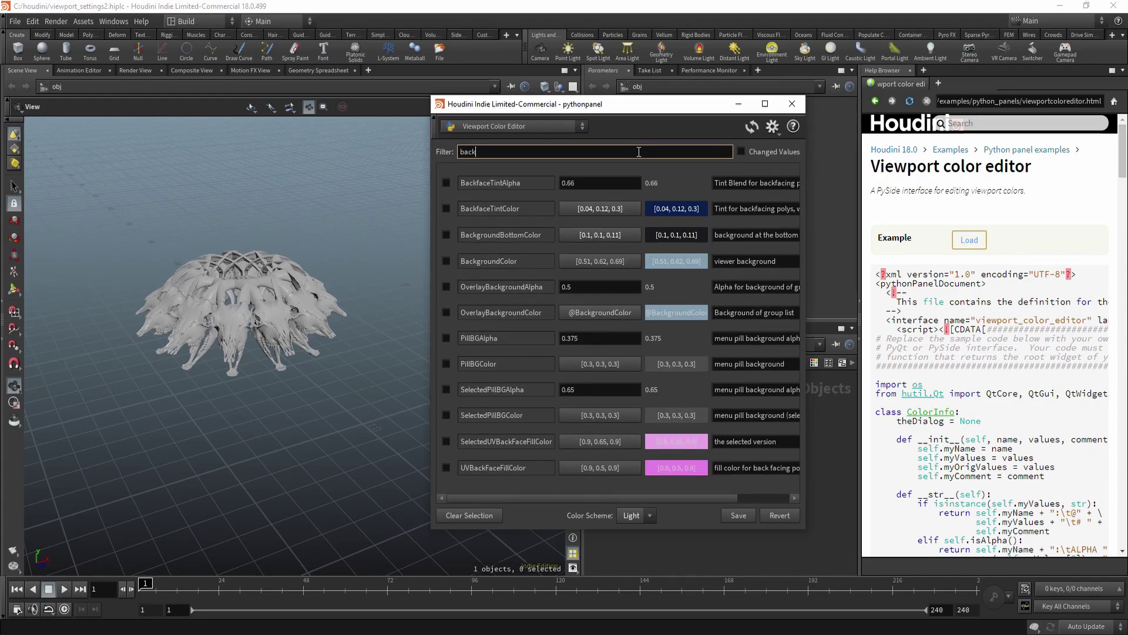
pyautogui.write('grou')
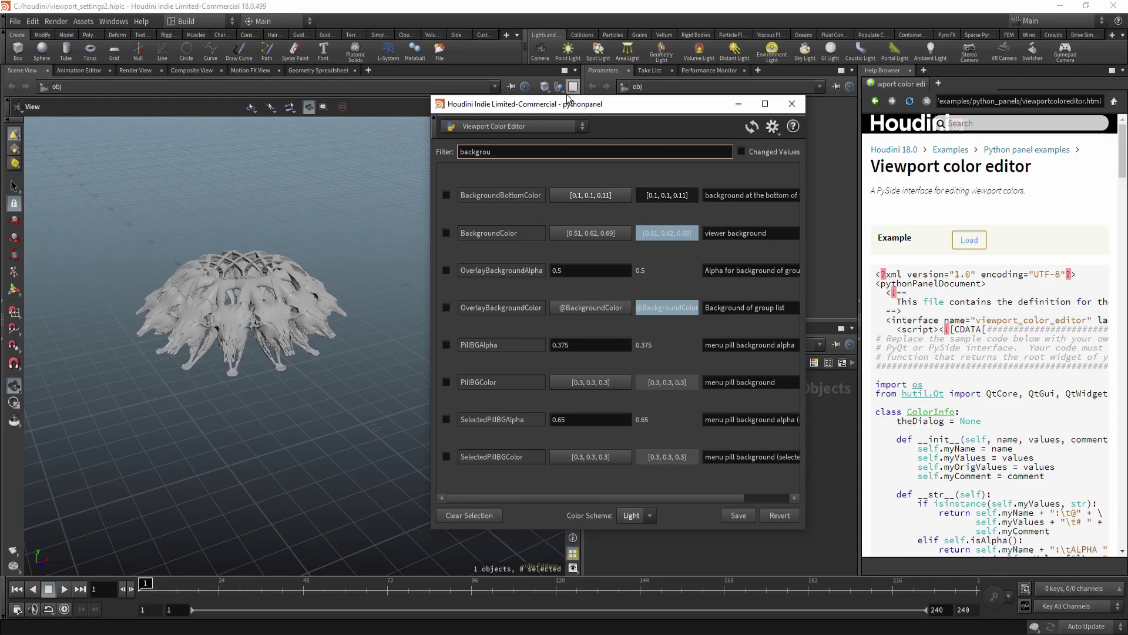
pyautogui.moveTo(566, 106); pyautogui.dragTo(574, 118)
# Step: Darken BackgroundColor to #3b4850 and accept it for the Light color scheme
pyautogui.click(550, 267)
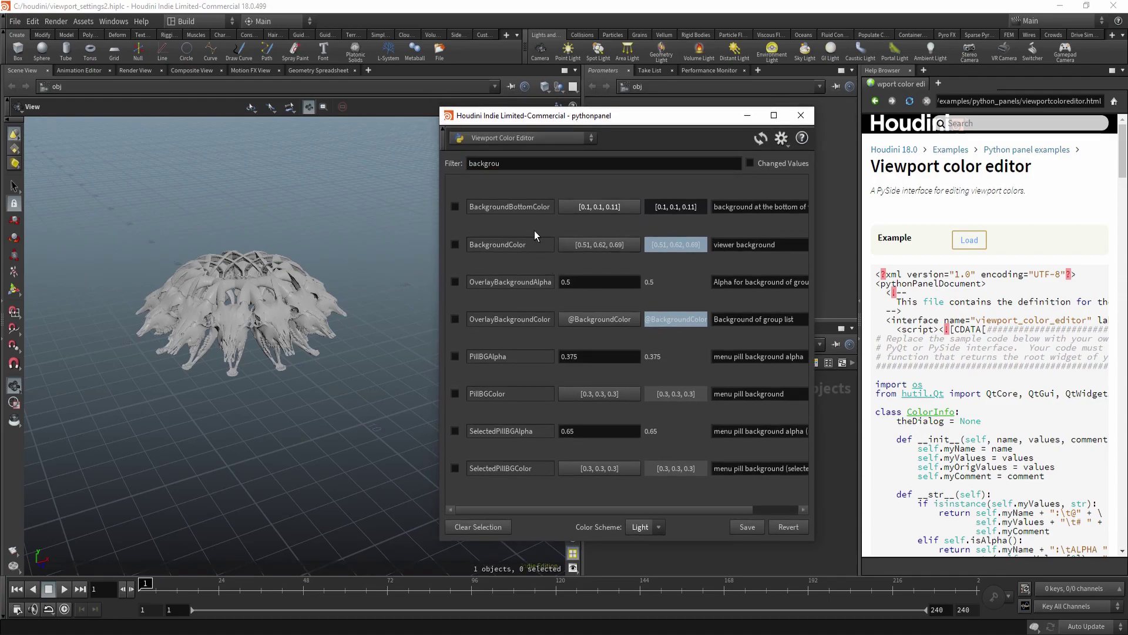
pyautogui.click(577, 246)
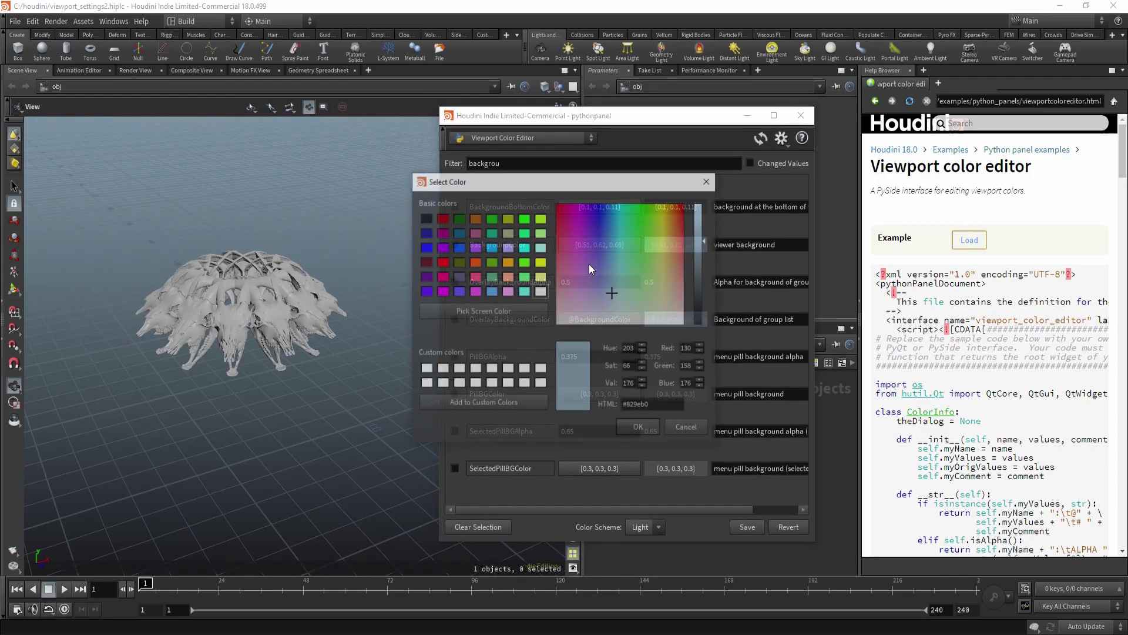
pyautogui.click(703, 286)
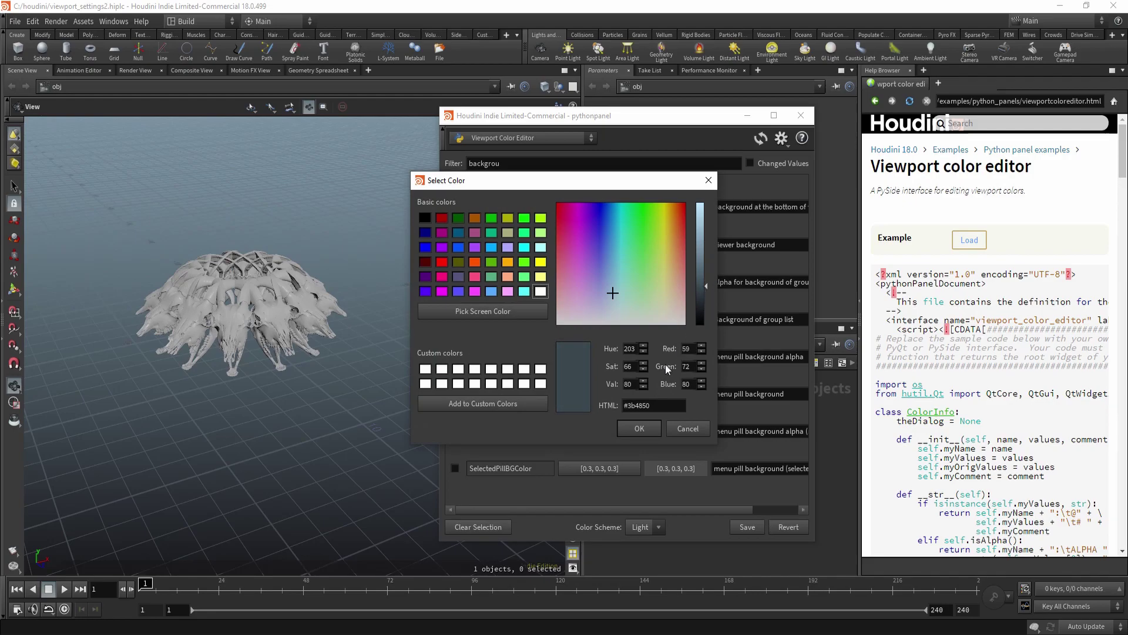
pyautogui.click(633, 433)
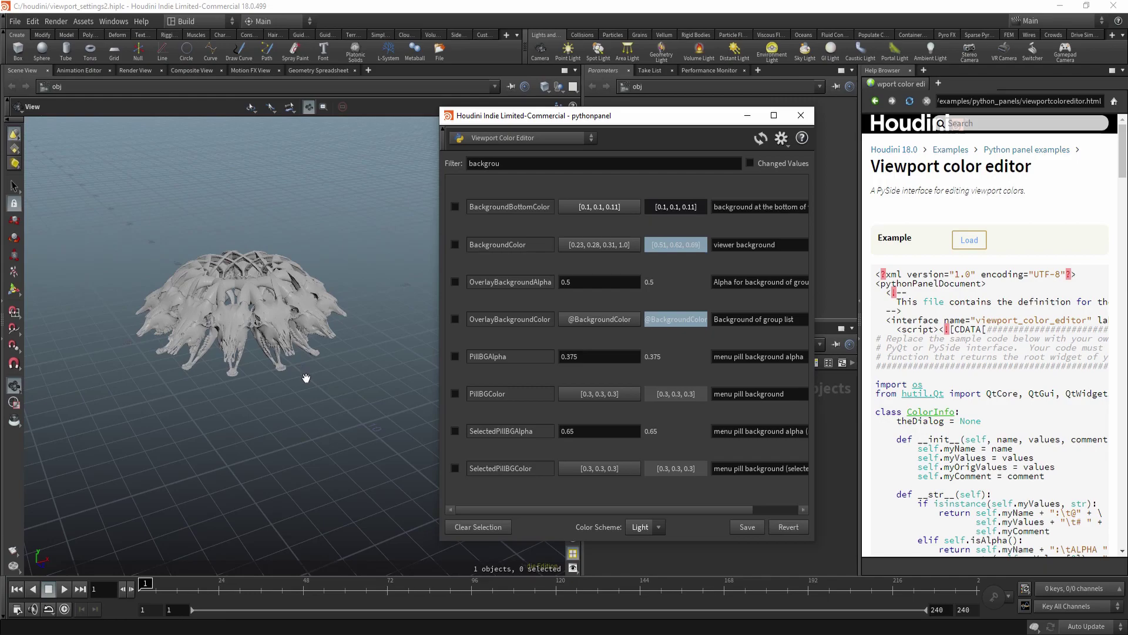
pyautogui.moveTo(307, 377)
pyautogui.mouseDown()
pyautogui.moveTo(286, 369)
pyautogui.moveTo(309, 384)
pyautogui.mouseUp()
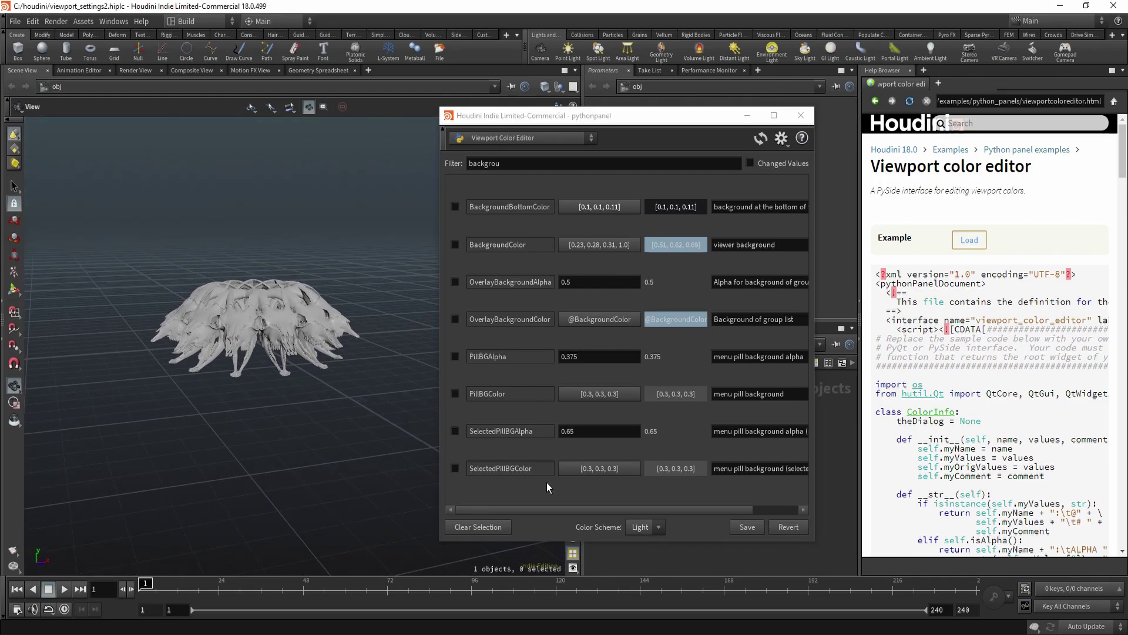
# Step: Check that the Viewport Color Editor and the viewport's display options are both using the Light color scheme
pyautogui.click(651, 527)
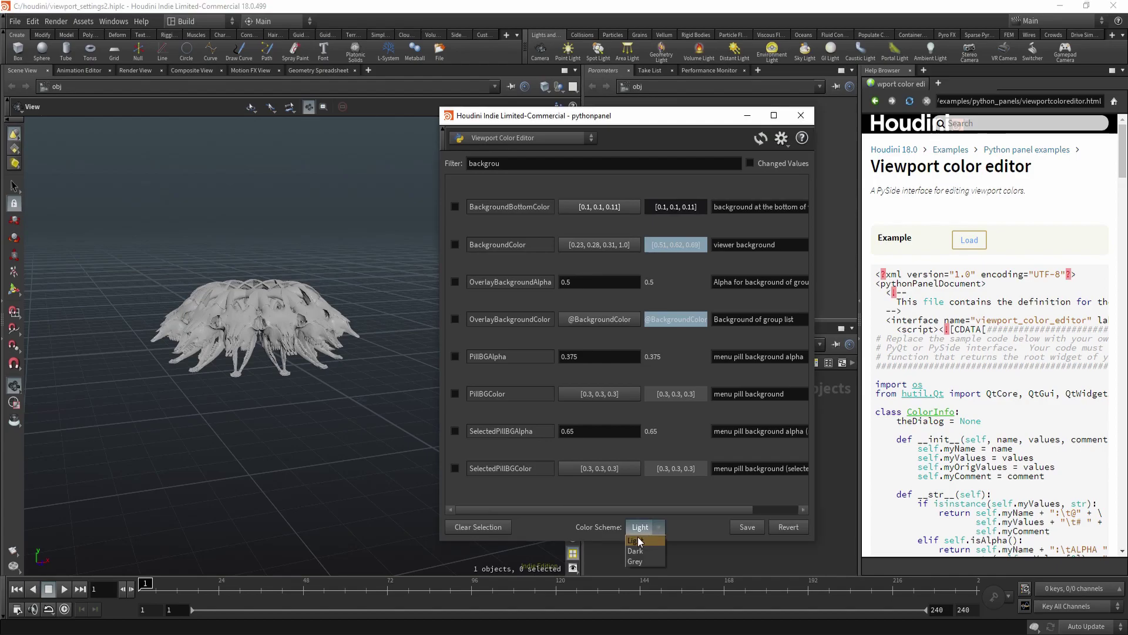
pyautogui.click(647, 529)
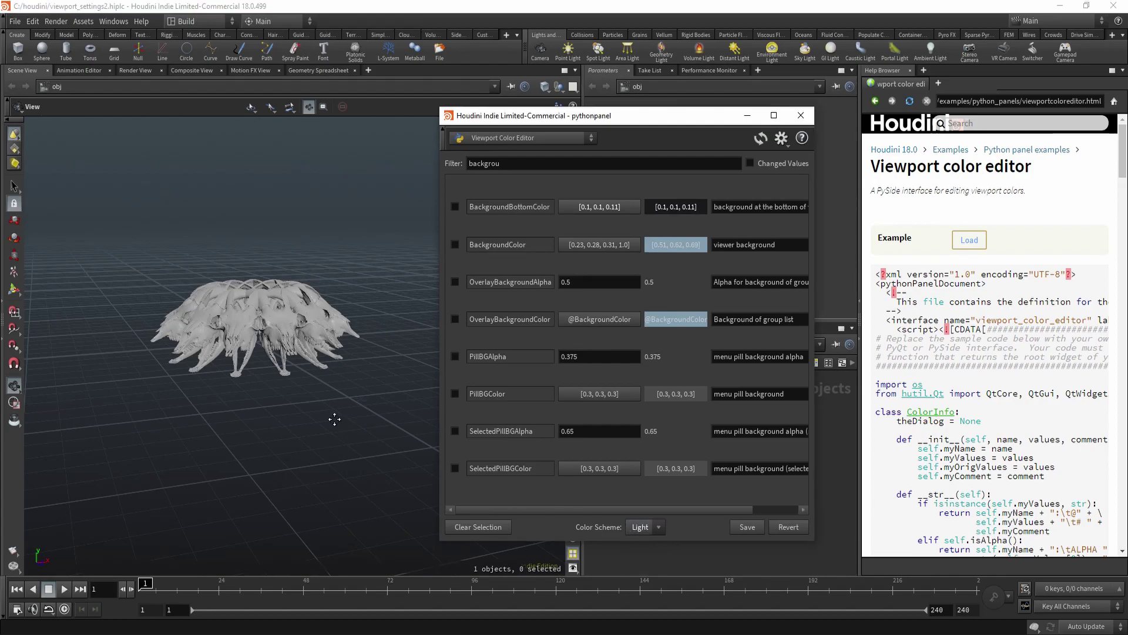
pyautogui.press('d')
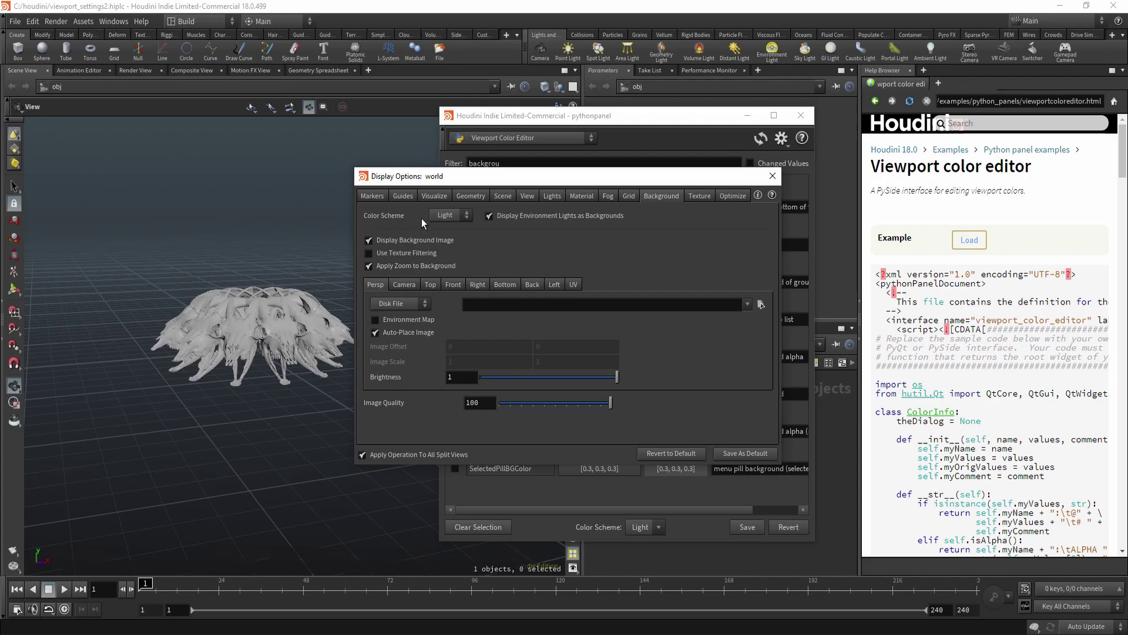
pyautogui.moveTo(624, 178); pyautogui.dragTo(612, 181)
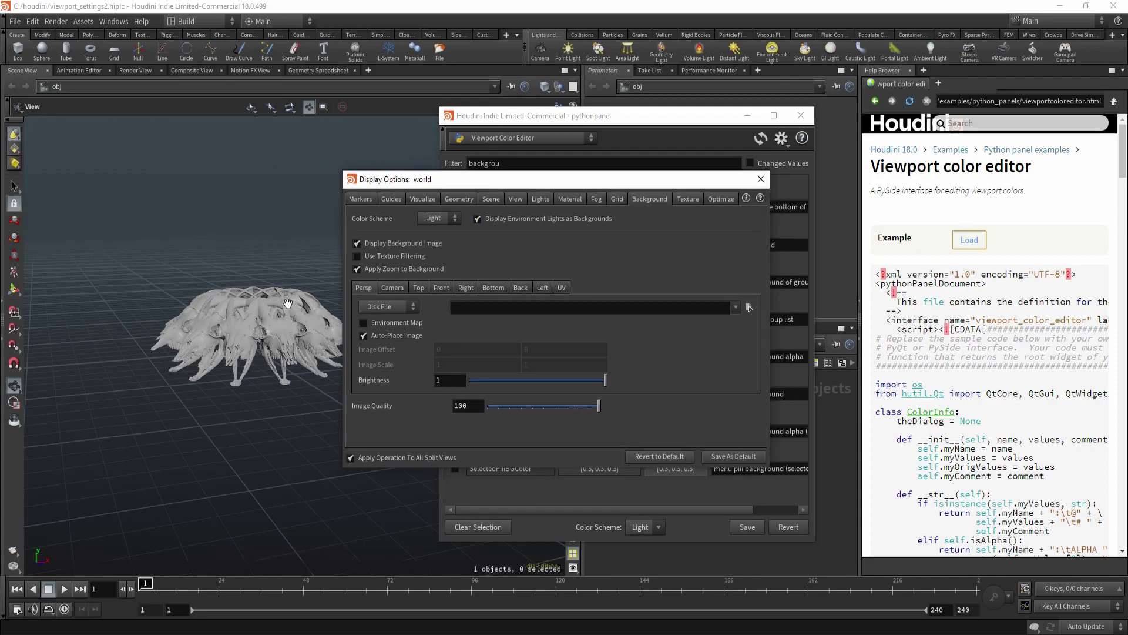
pyautogui.press('d')
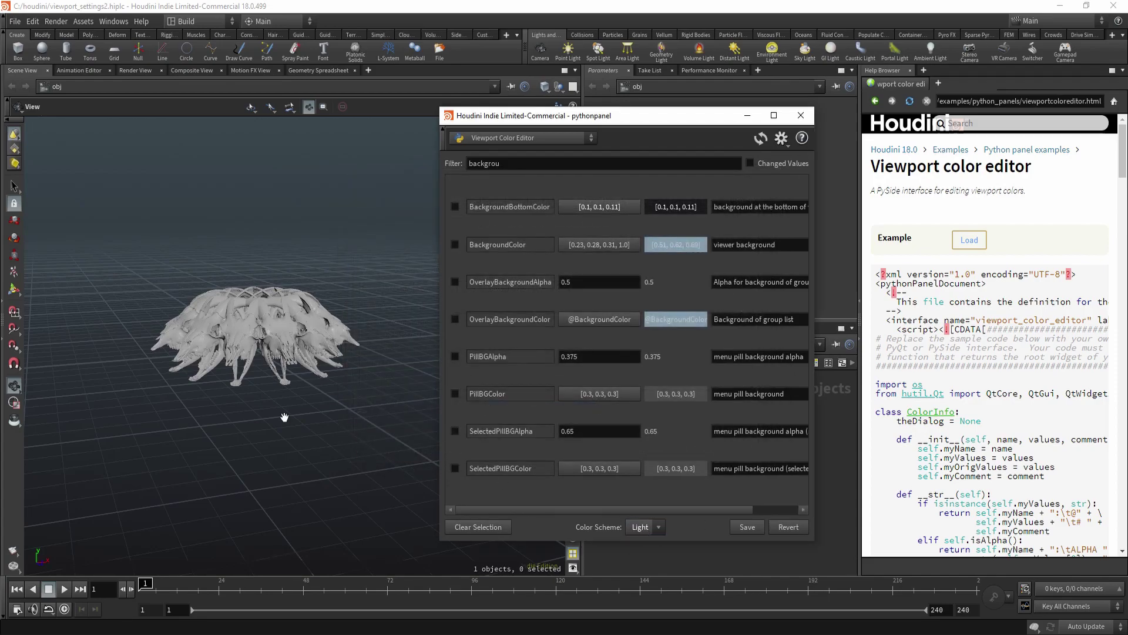
pyautogui.moveTo(283, 415); pyautogui.dragTo(304, 397)
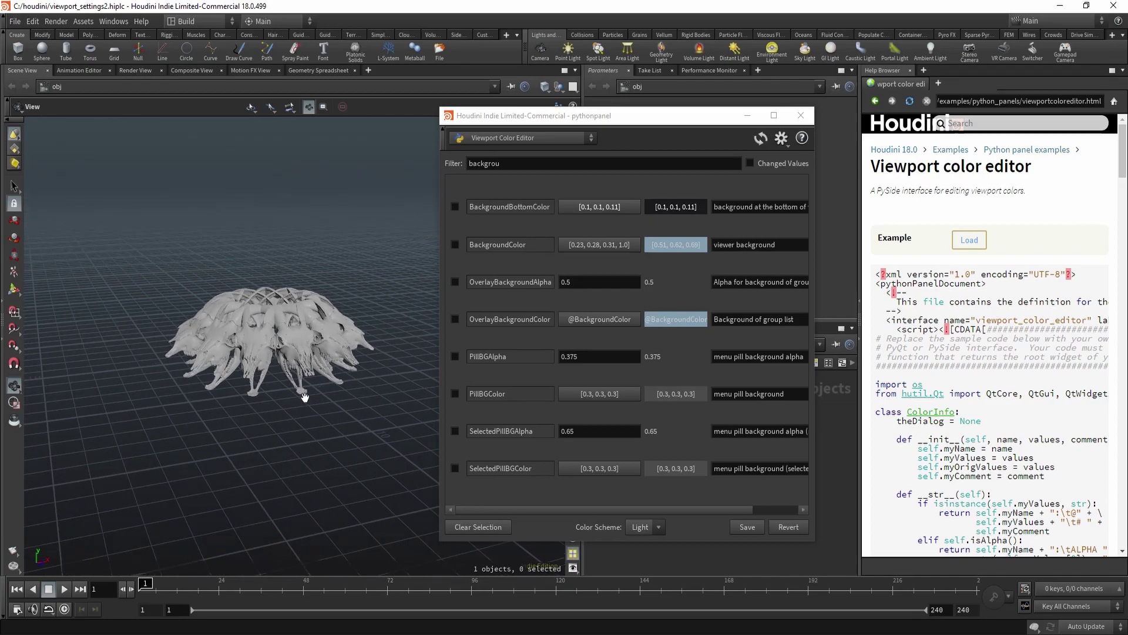
# Step: Try the lighter color #5c5c67 for BackgroundBottomColor in the Light scheme and view the viewport
pyautogui.click(611, 206)
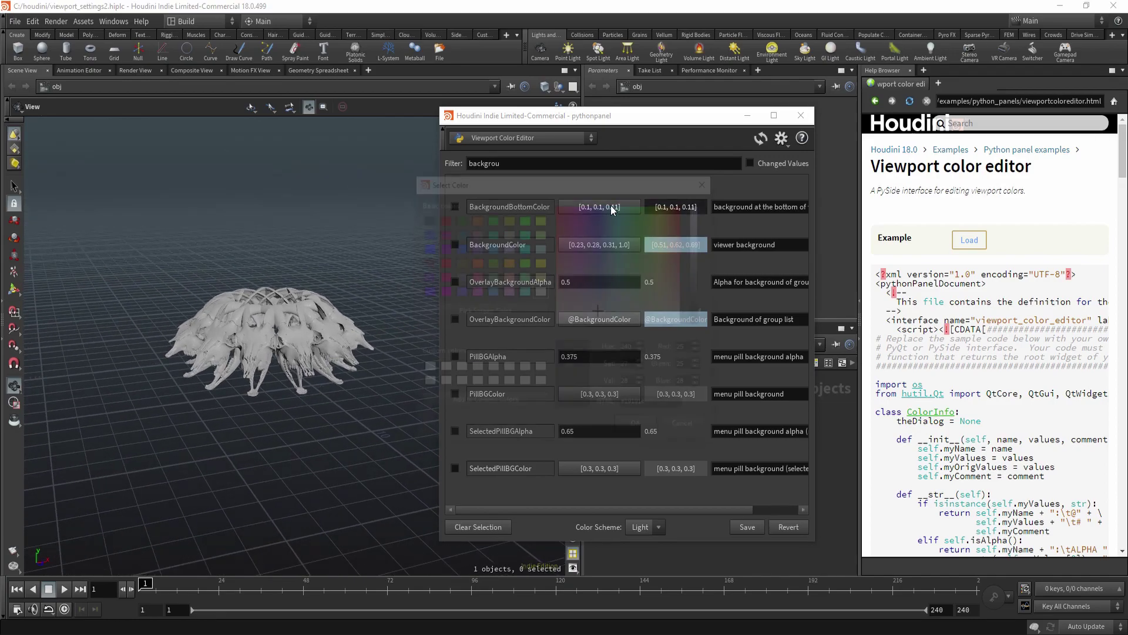
pyautogui.click(714, 272)
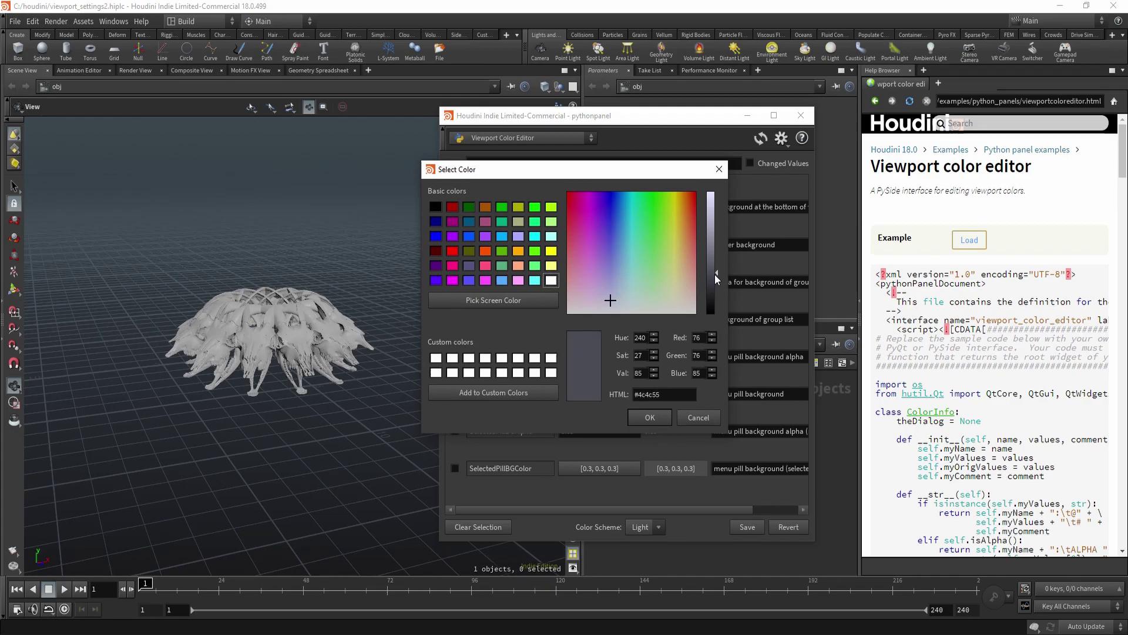
pyautogui.click(709, 264)
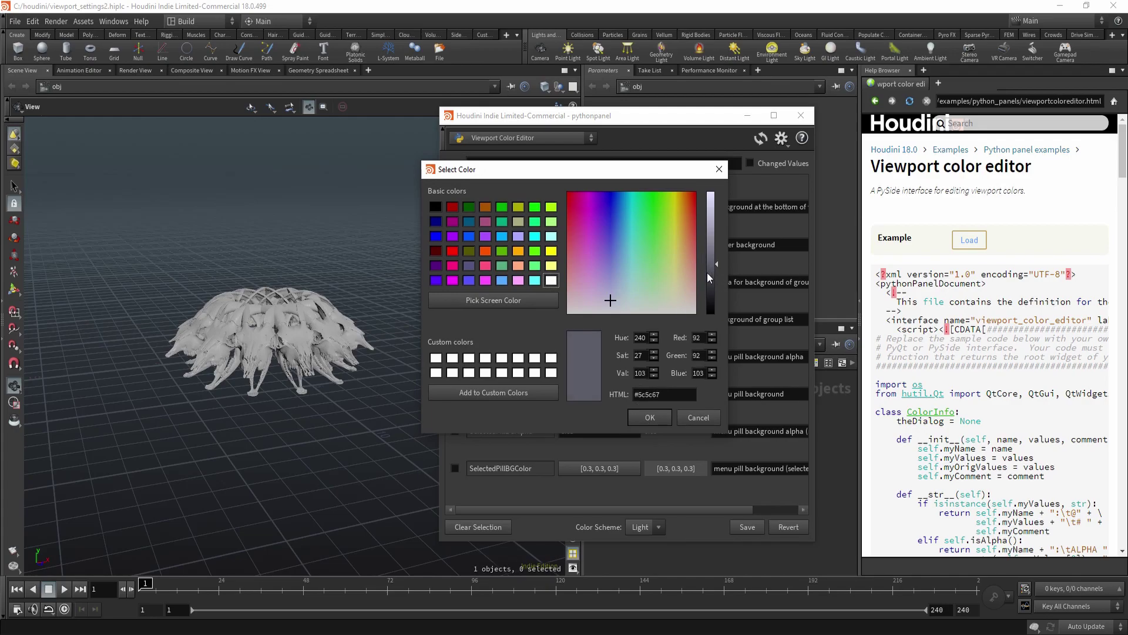
pyautogui.click(650, 417)
pyautogui.moveTo(243, 420); pyautogui.dragTo(254, 396)
# Step: Darken BackgroundBottomColor to 0.14, 0.14, 0.16 and save the Light scheme's color changes
pyautogui.click(634, 206)
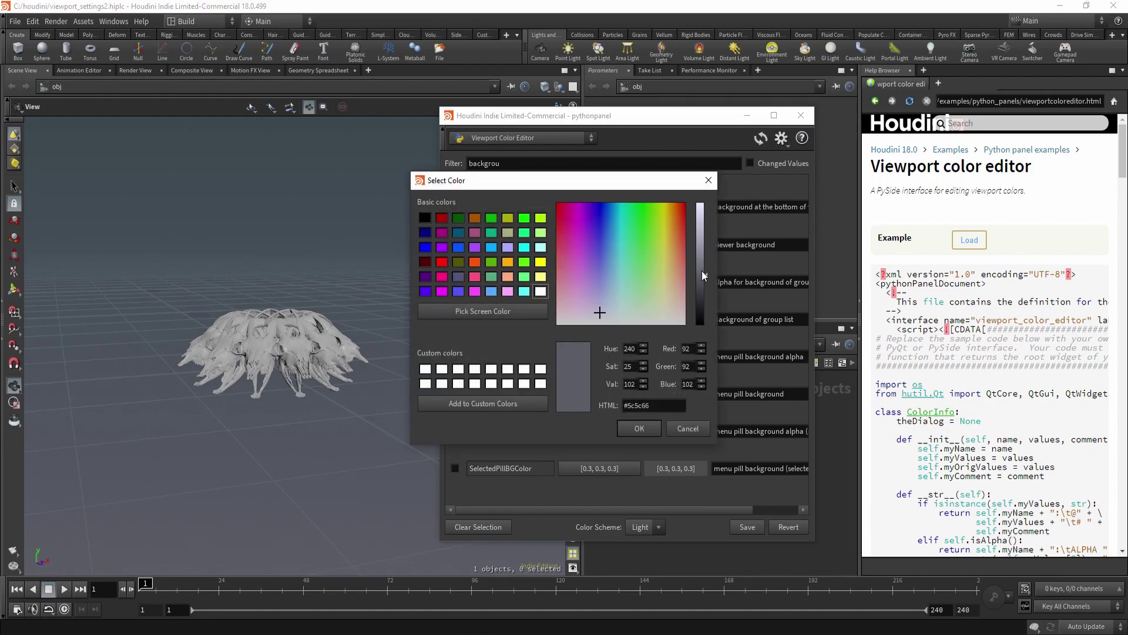
pyautogui.moveTo(701, 271); pyautogui.dragTo(701, 307)
pyautogui.click(645, 427)
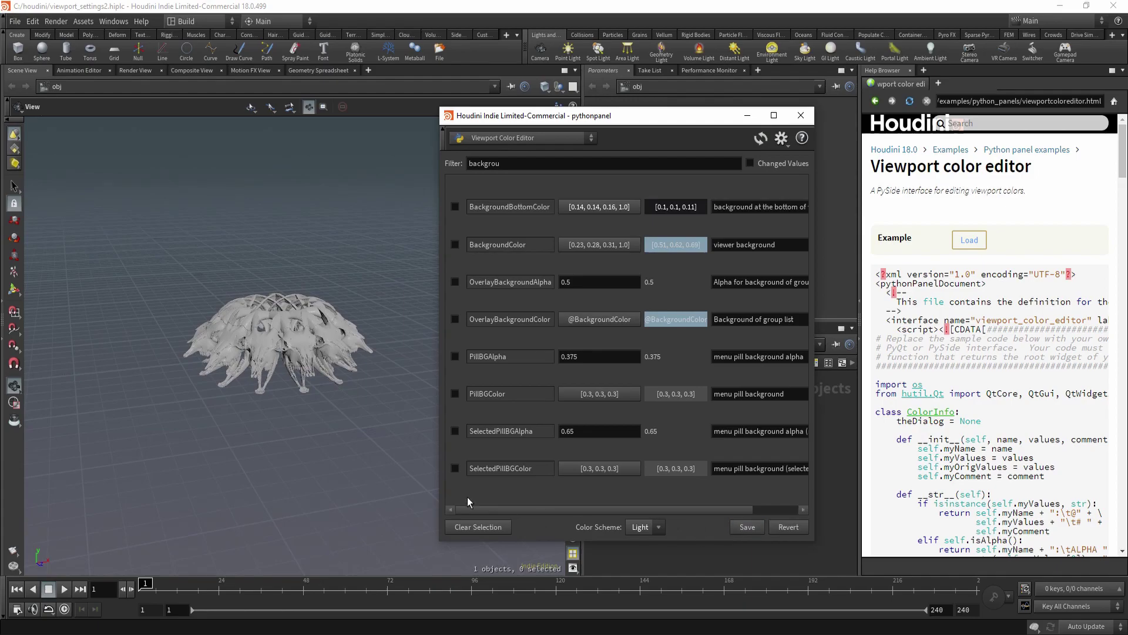
pyautogui.moveTo(341, 412); pyautogui.dragTo(328, 406)
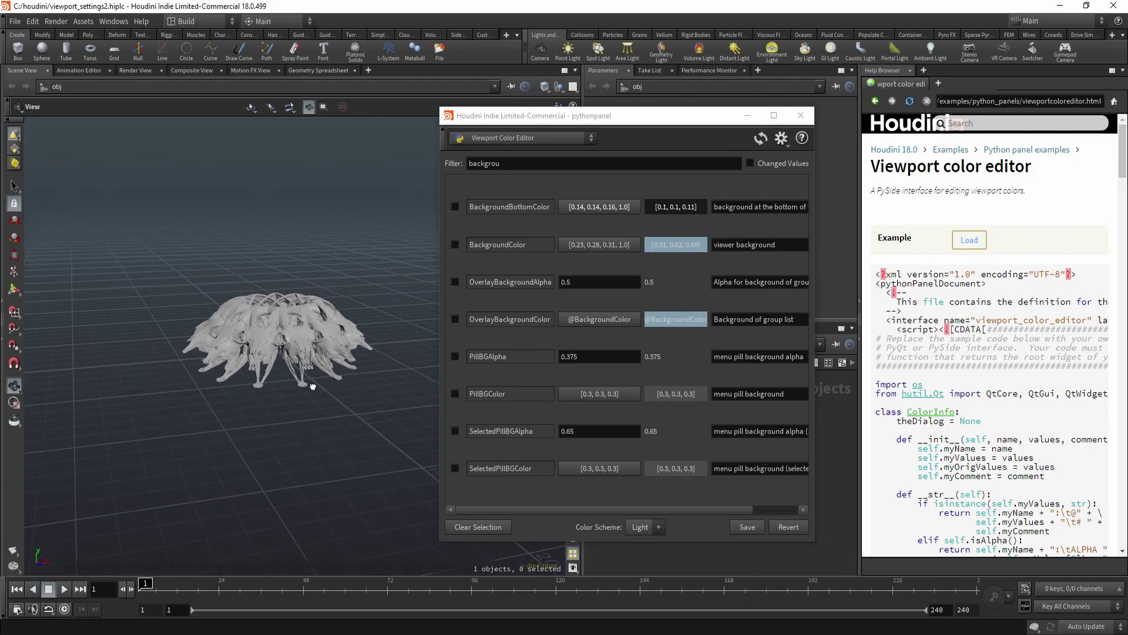
pyautogui.moveTo(553, 118); pyautogui.dragTo(559, 117)
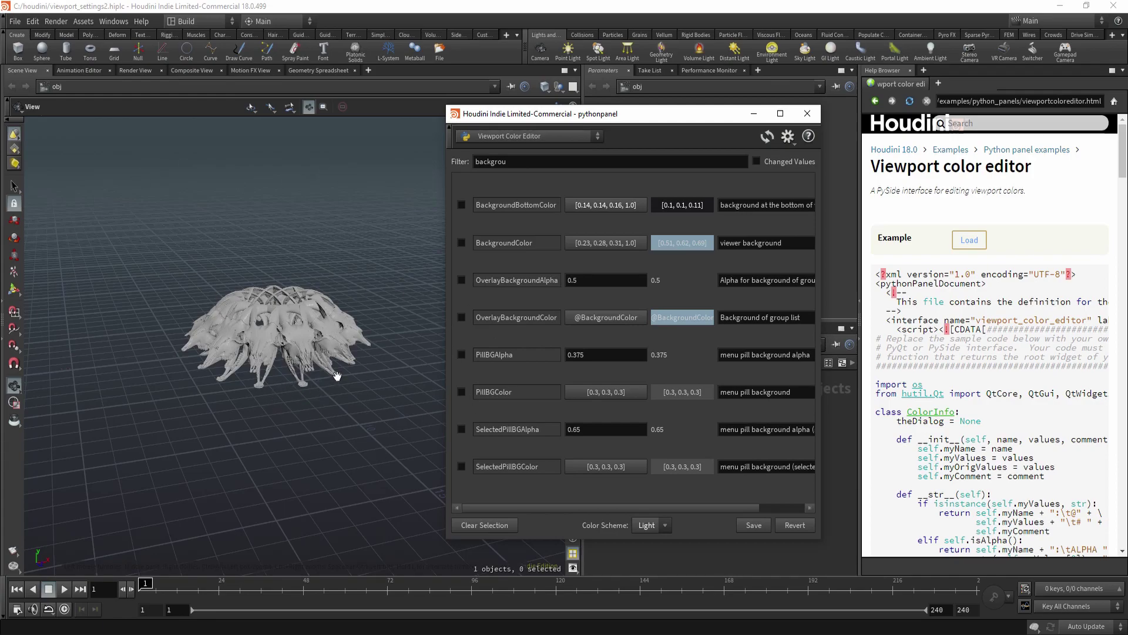
pyautogui.moveTo(337, 375); pyautogui.dragTo(332, 369)
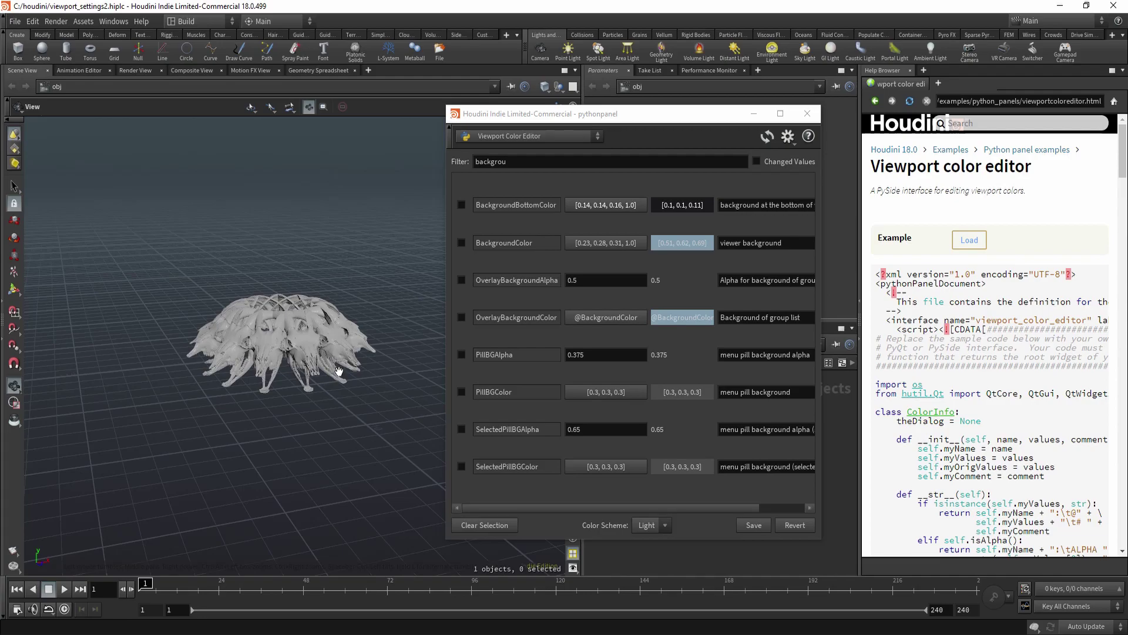
pyautogui.click(795, 525)
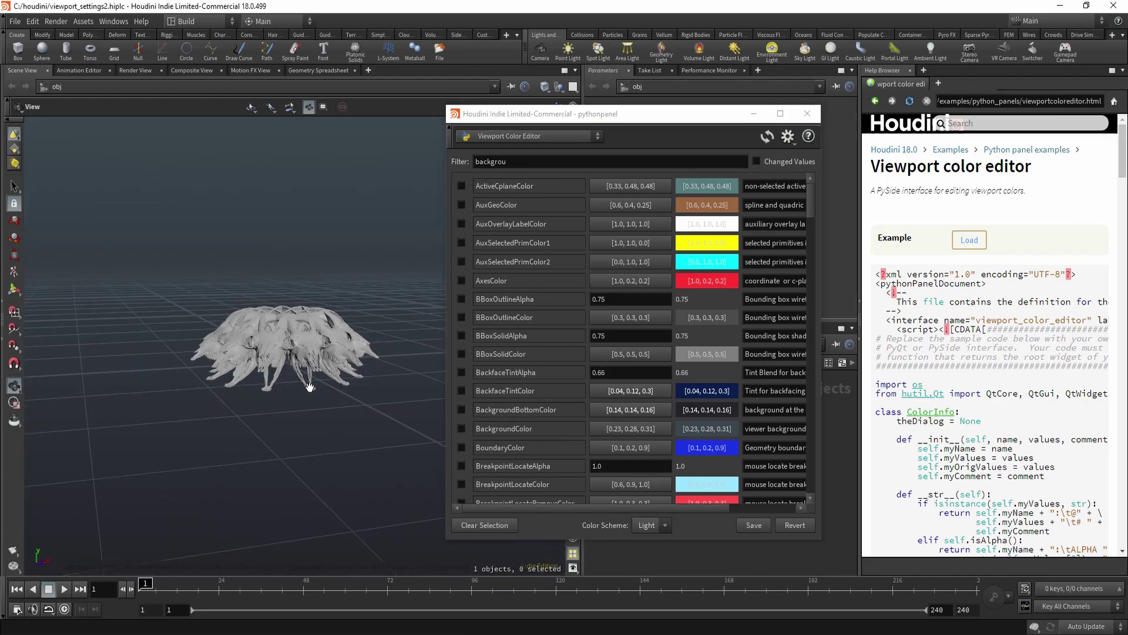
pyautogui.click(747, 525)
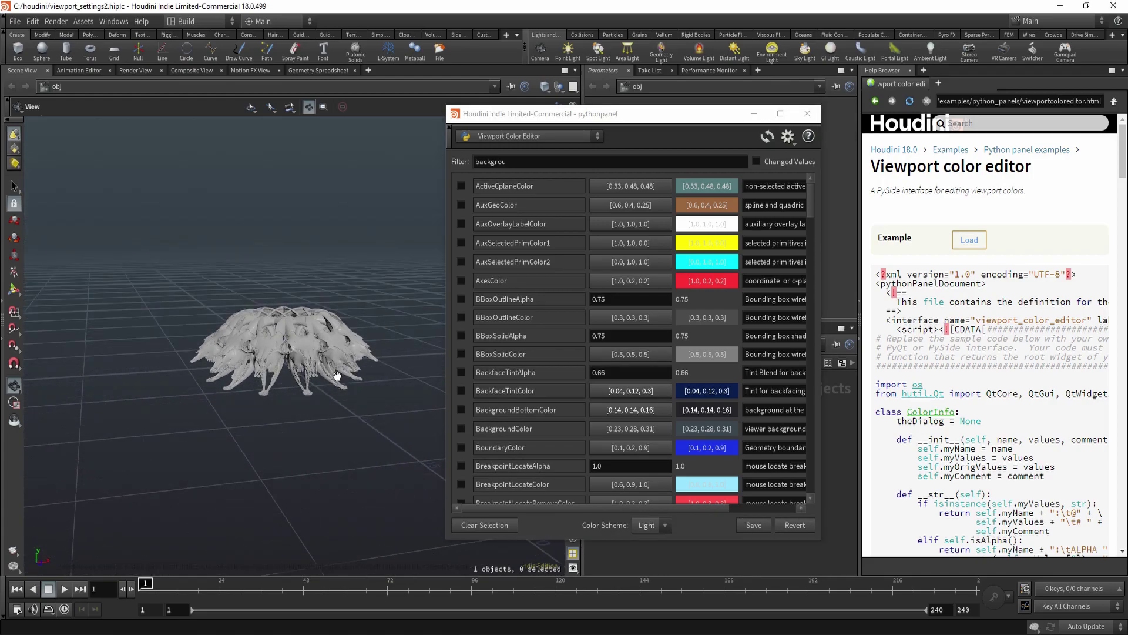
# Step: Close the Viewport Color Editor window and the help browser pane
pyautogui.moveTo(572, 101); pyautogui.dragTo(561, 133)
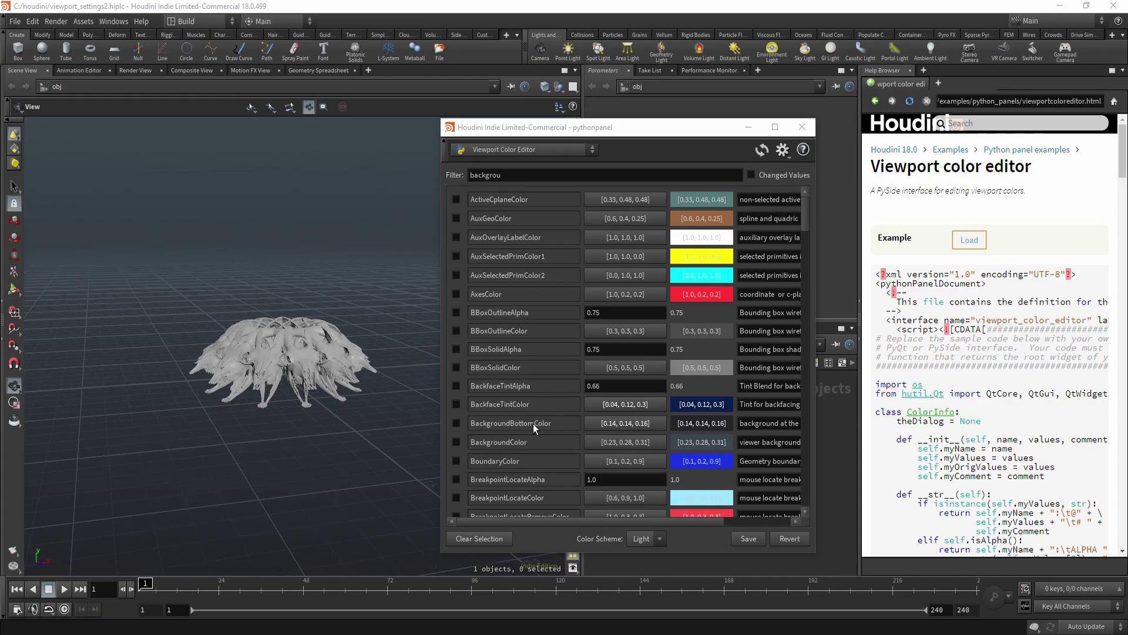
pyautogui.click(803, 127)
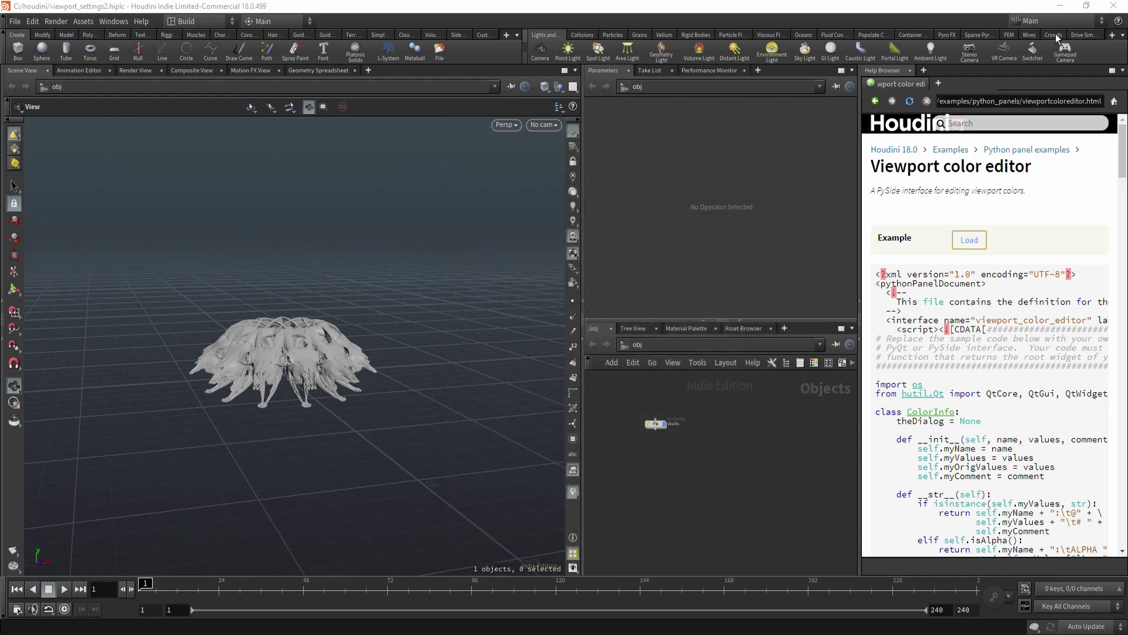
pyautogui.click(1118, 22)
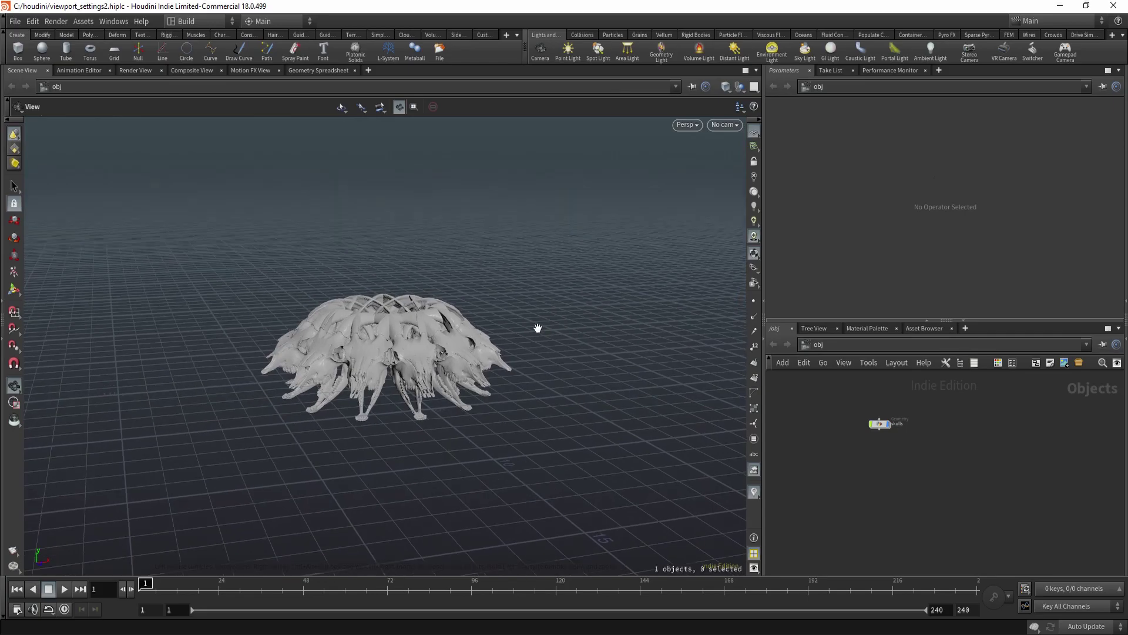
# Step: Preview the Grey color scheme in the viewport's display options and switch the scheme to Dark
pyautogui.press('d')
pyautogui.moveTo(432, 184); pyautogui.dragTo(453, 184)
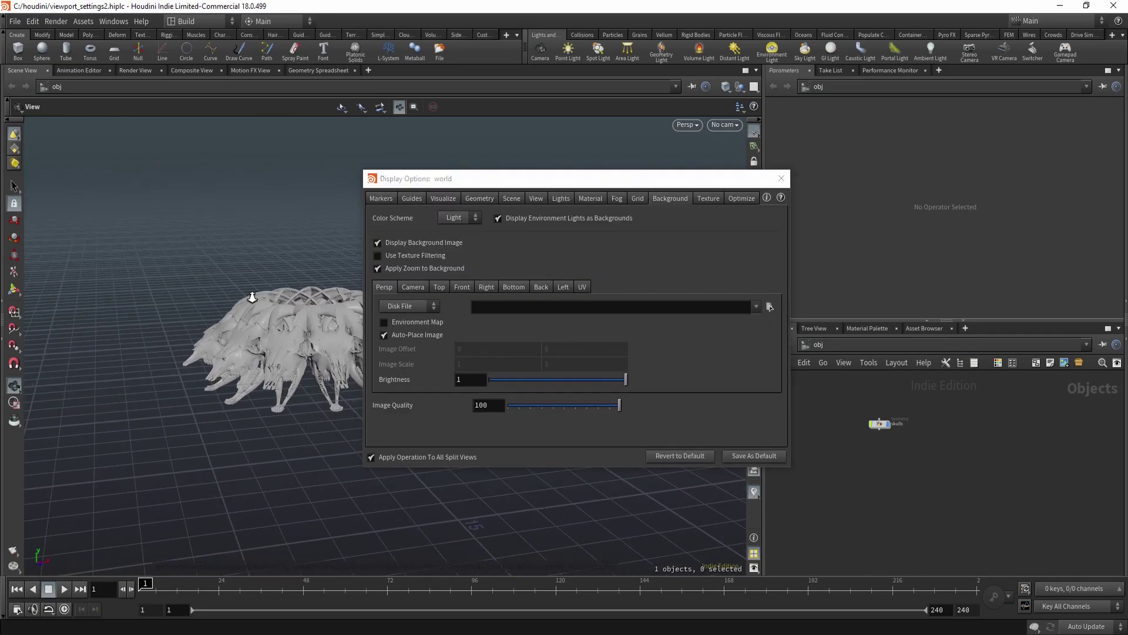
pyautogui.click(477, 222)
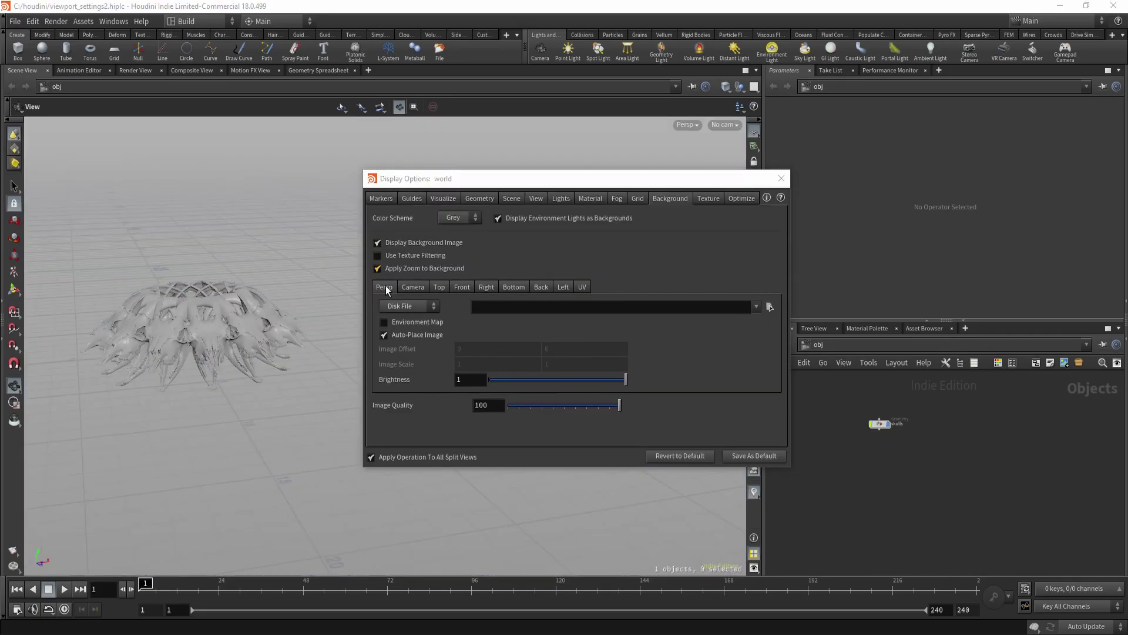
pyautogui.click(456, 217)
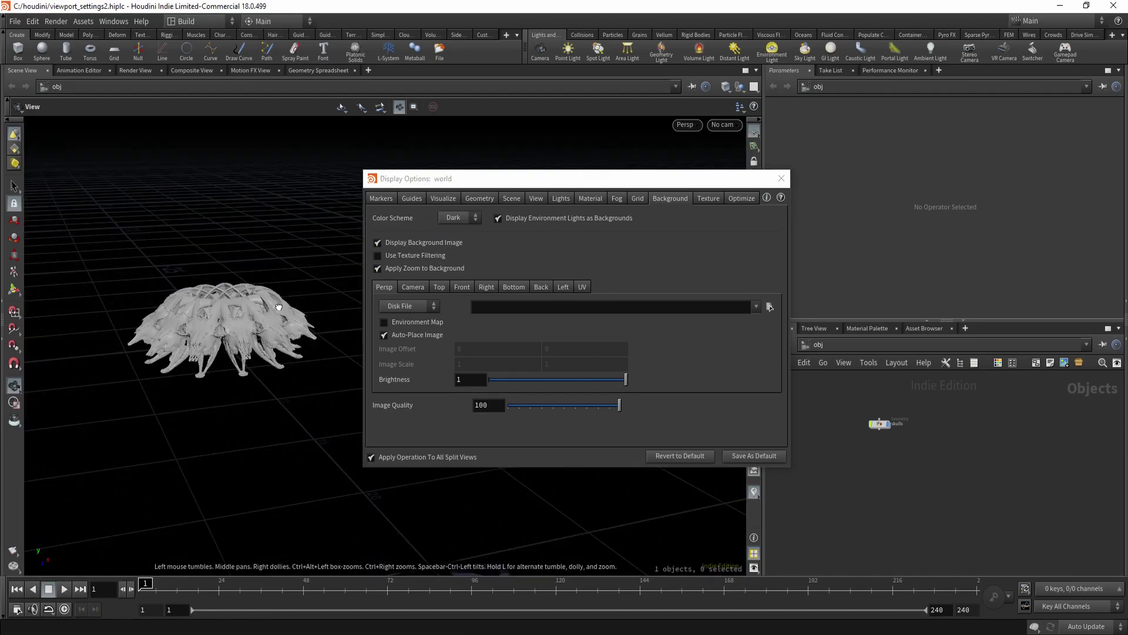
# Step: Enable fog for the viewport in its display options
pyautogui.moveTo(590, 183); pyautogui.dragTo(696, 180)
pyautogui.click(729, 195)
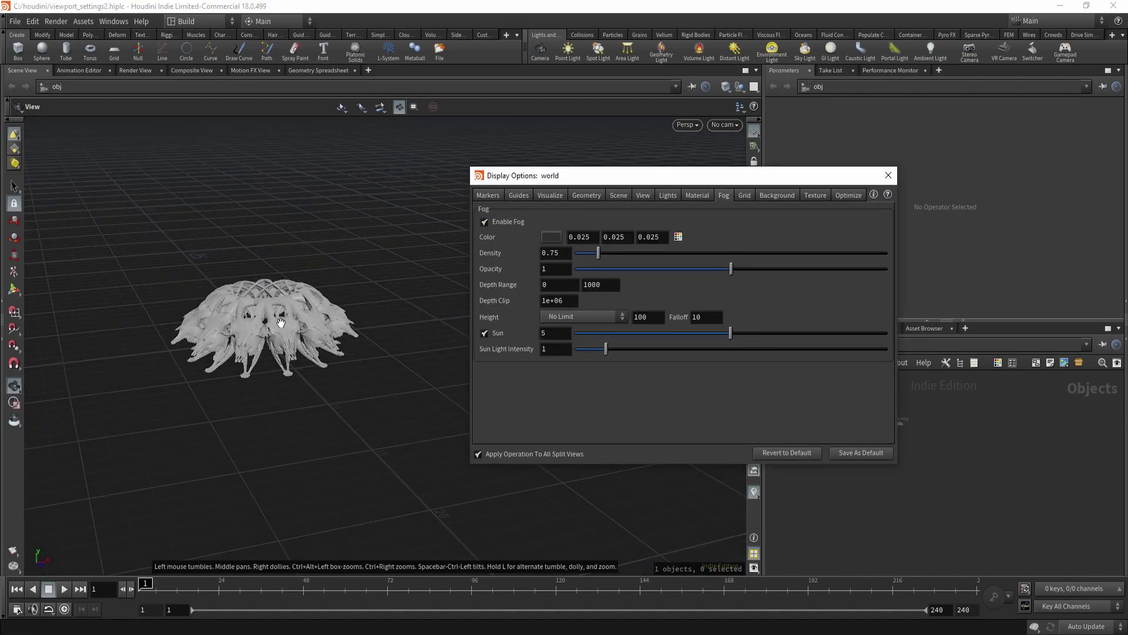
pyautogui.moveTo(281, 322); pyautogui.dragTo(350, 328)
# Step: Try purple and teal fog colors in the viewport, and revert the fog settings to their defaults
pyautogui.moveTo(578, 182); pyautogui.dragTo(660, 225)
pyautogui.moveTo(349, 235); pyautogui.dragTo(423, 382)
pyautogui.click(634, 279)
pyautogui.moveTo(691, 168); pyautogui.dragTo(829, 213)
pyautogui.click(853, 203)
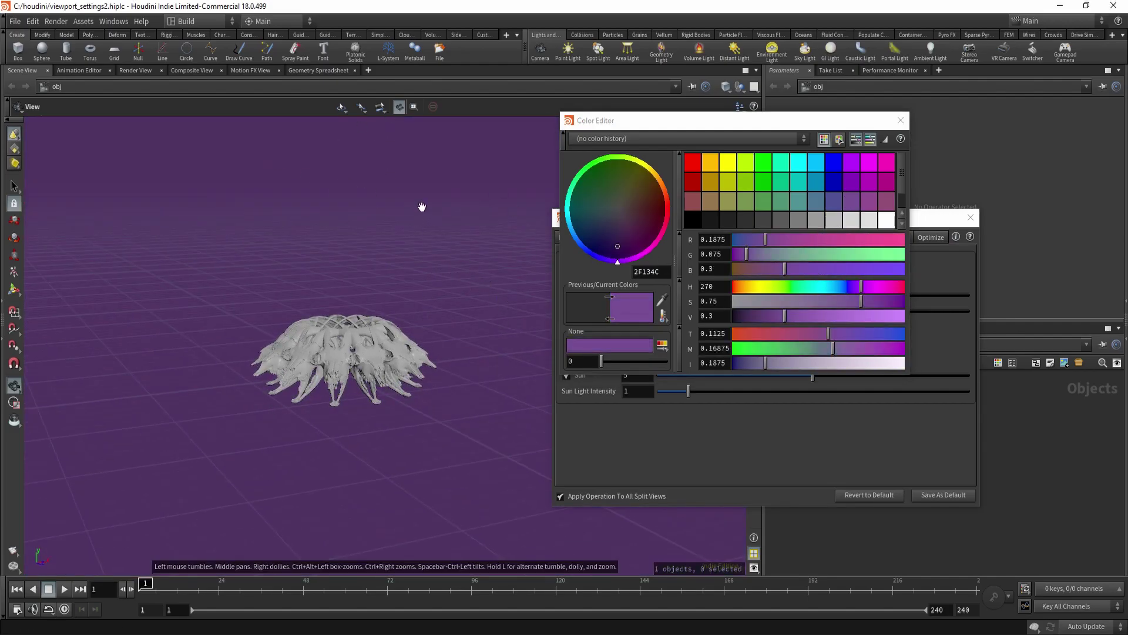
pyautogui.moveTo(745, 170); pyautogui.dragTo(785, 192)
pyautogui.moveTo(598, 180)
pyautogui.mouseDown()
pyautogui.moveTo(628, 215)
pyautogui.moveTo(597, 212)
pyautogui.mouseUp()
pyautogui.moveTo(410, 327)
pyautogui.mouseDown()
pyautogui.moveTo(408, 298)
pyautogui.moveTo(412, 309)
pyautogui.mouseUp()
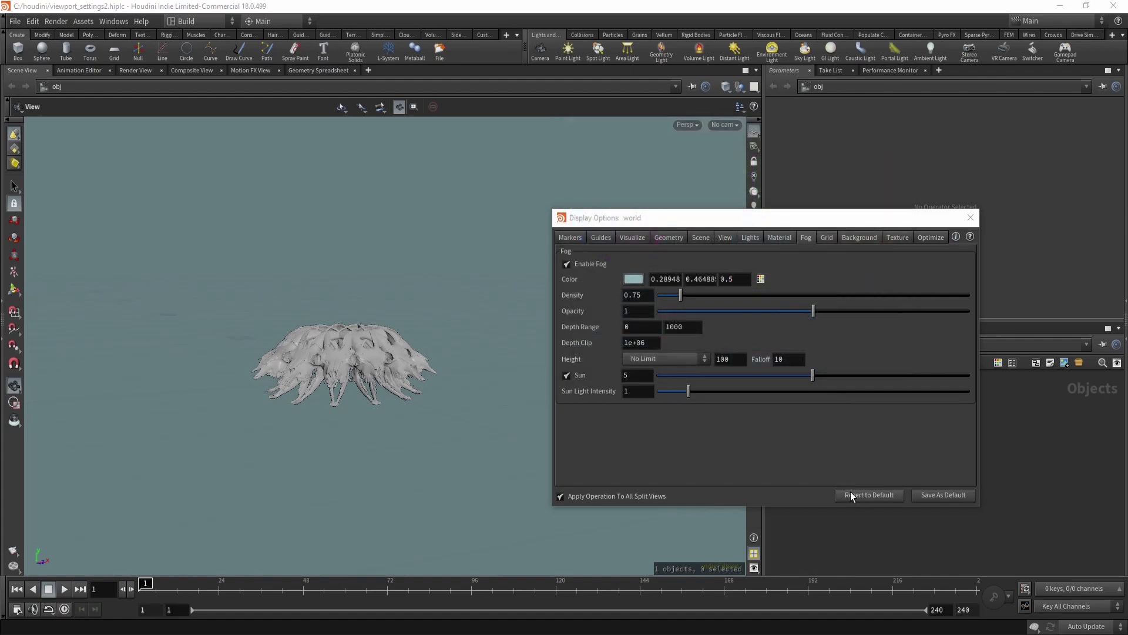
pyautogui.click(859, 493)
pyautogui.moveTo(413, 383)
pyautogui.mouseDown()
pyautogui.moveTo(391, 367)
pyautogui.moveTo(405, 382)
pyautogui.mouseUp()
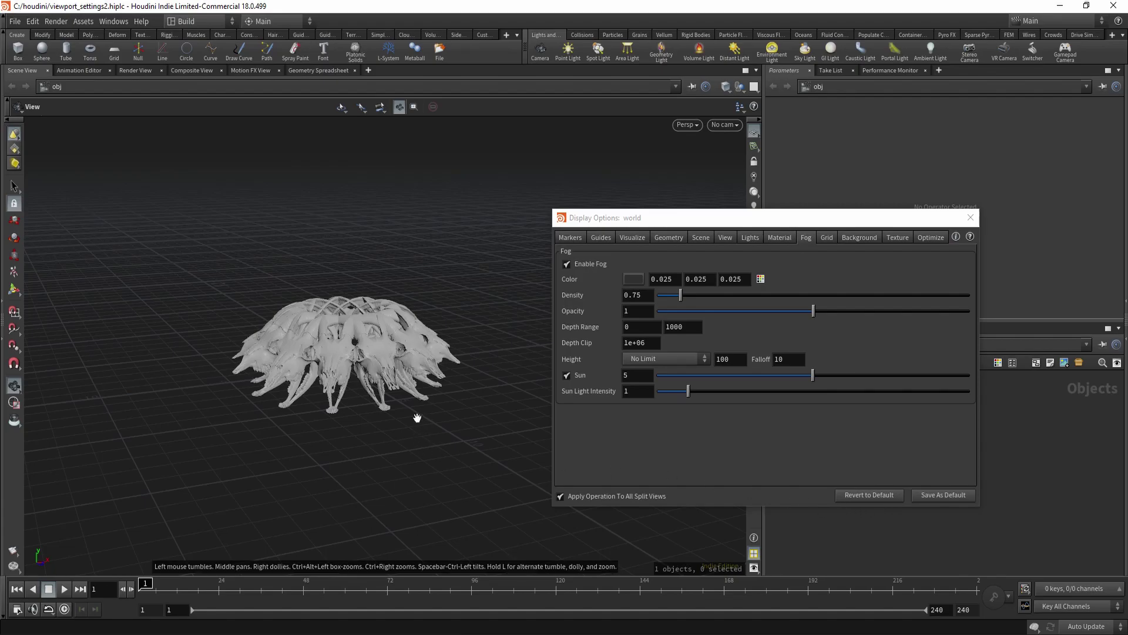
pyautogui.moveTo(409, 411); pyautogui.dragTo(410, 401)
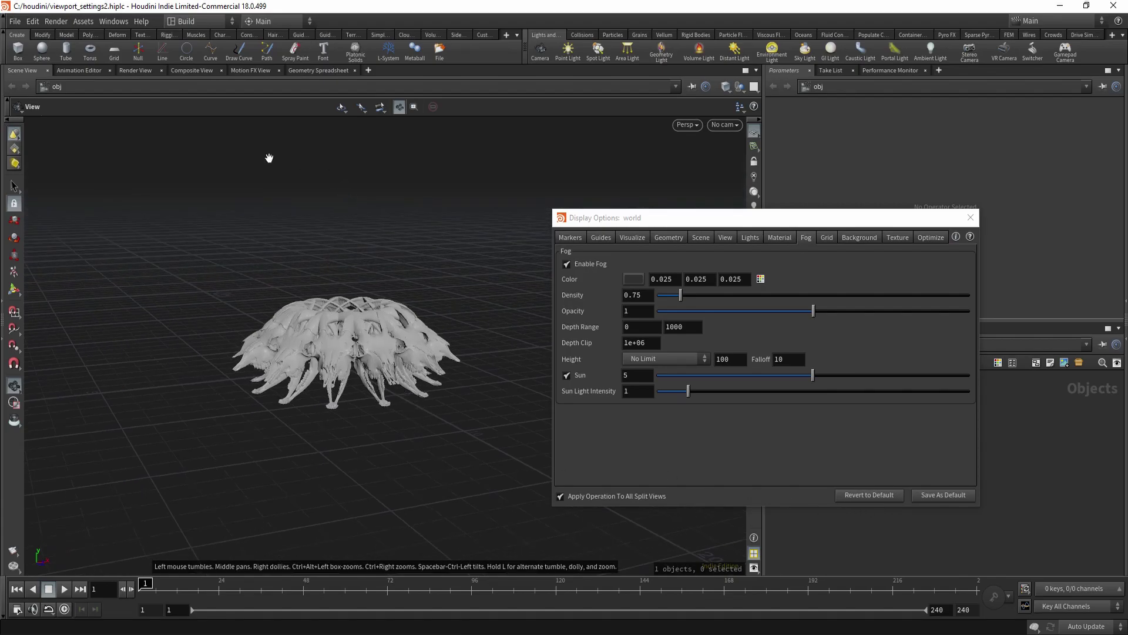
pyautogui.moveTo(372, 253)
pyautogui.mouseDown()
pyautogui.moveTo(381, 325)
pyautogui.moveTo(361, 235)
pyautogui.mouseUp()
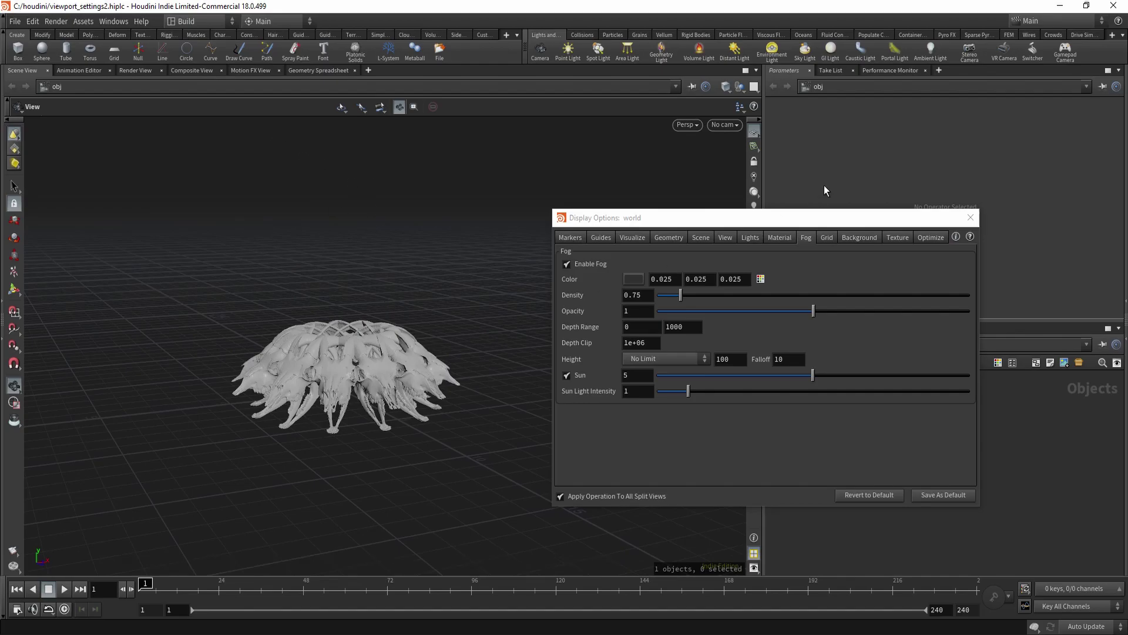
# Step: Add the custom Light_Rig of five point lights to the scene and select its Light_Ctrl null
pyautogui.moveTo(427, 358); pyautogui.dragTo(490, 395)
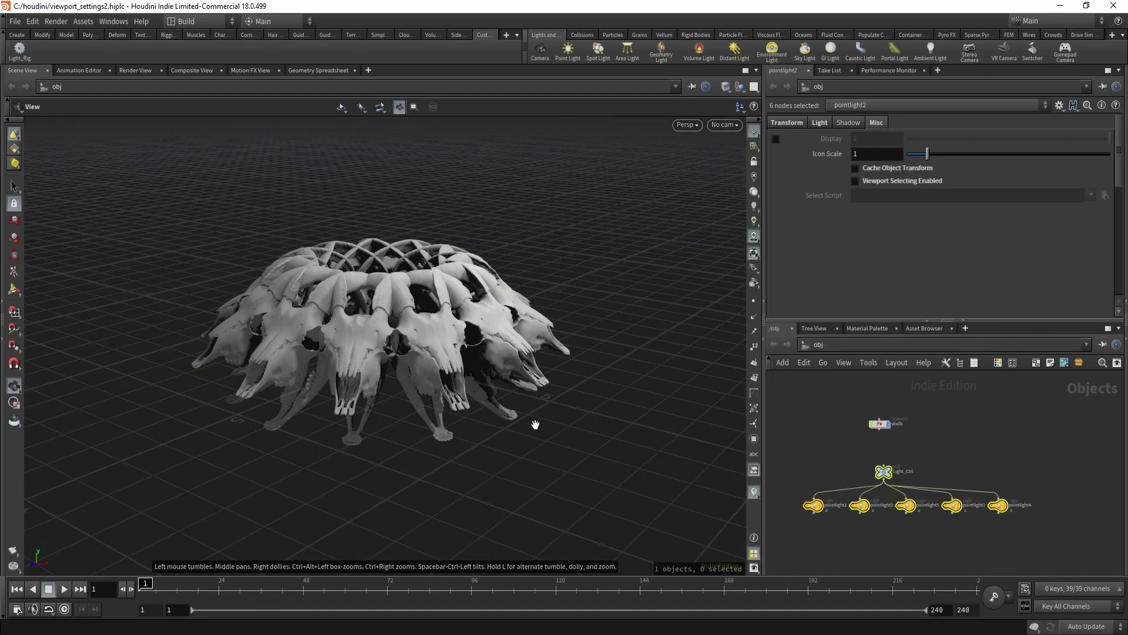
pyautogui.moveTo(930, 519); pyautogui.dragTo(953, 510, button='middle')
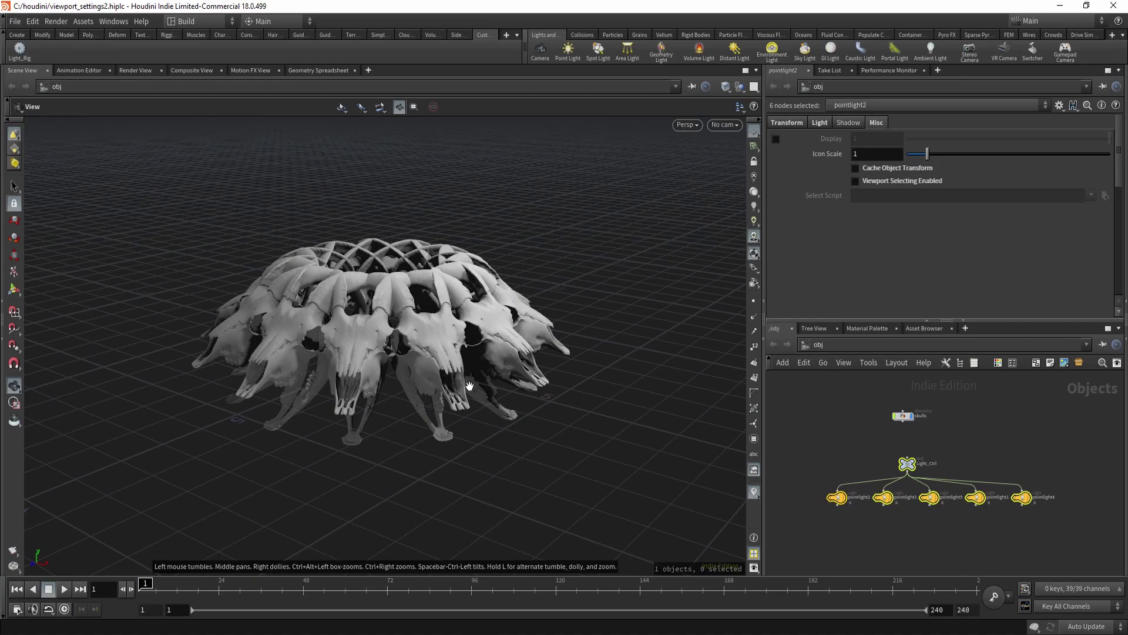
pyautogui.click(907, 464)
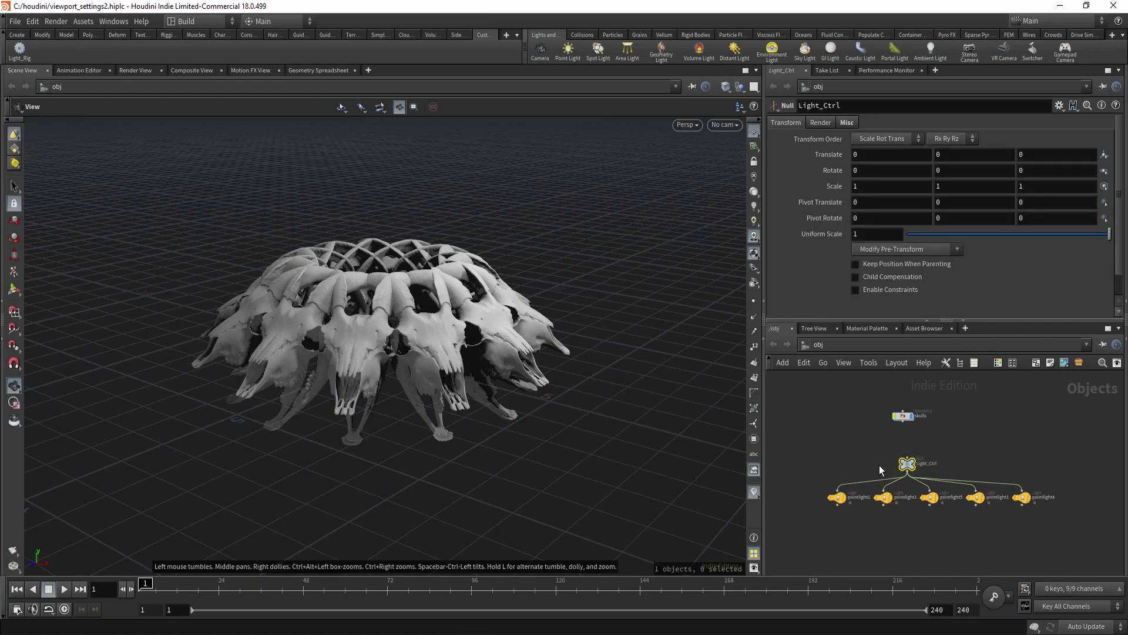
pyautogui.moveTo(521, 409); pyautogui.dragTo(523, 385)
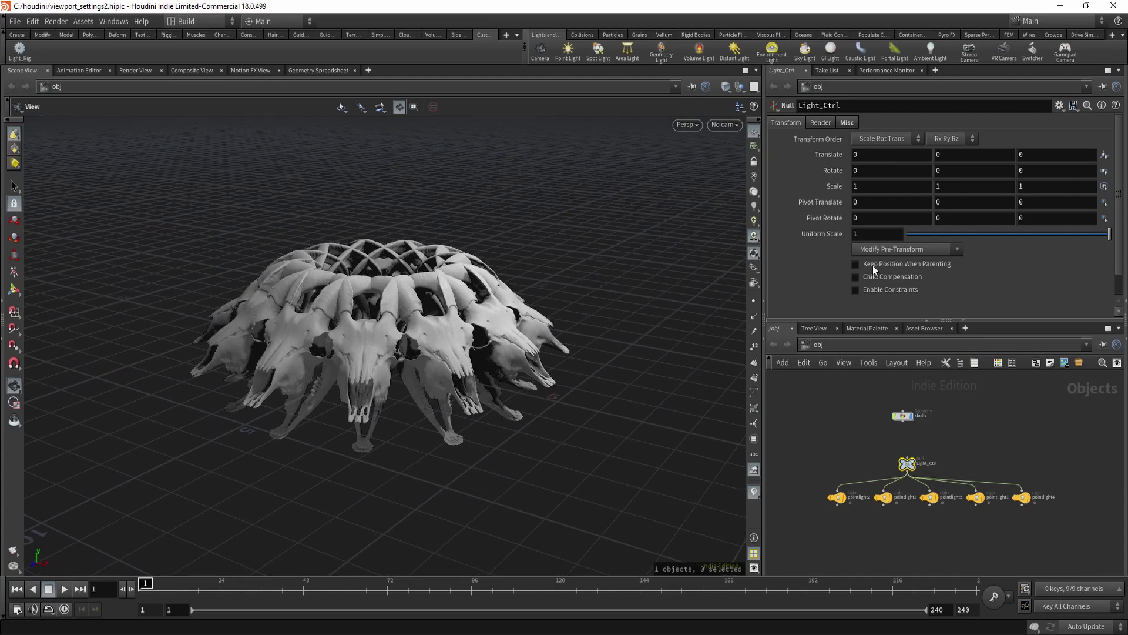
# Step: Rotate the Light_Ctrl null about -42 degrees around Y and scale it uniformly to about 1.63
pyautogui.click(912, 465)
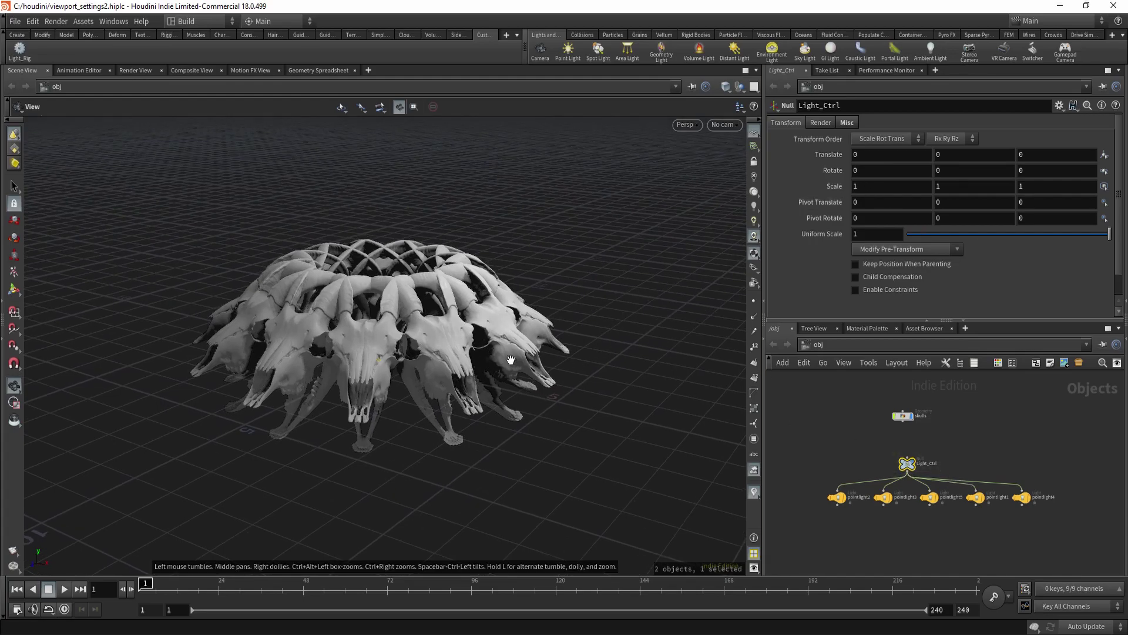
pyautogui.press('r')
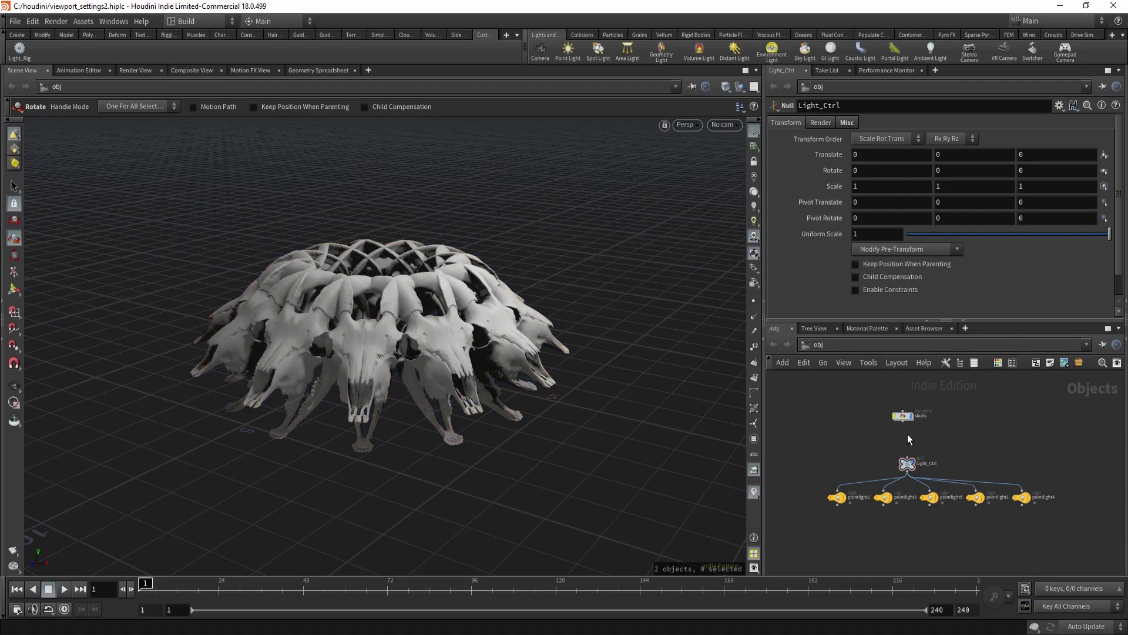
pyautogui.click(908, 464)
pyautogui.moveTo(418, 378)
pyautogui.mouseDown()
pyautogui.moveTo(362, 382)
pyautogui.moveTo(523, 368)
pyautogui.moveTo(323, 378)
pyautogui.moveTo(432, 376)
pyautogui.moveTo(371, 383)
pyautogui.moveTo(449, 357)
pyautogui.moveTo(680, 341)
pyautogui.moveTo(399, 382)
pyautogui.mouseUp()
pyautogui.press('e')
pyautogui.moveTo(889, 524); pyautogui.dragTo(909, 506, button='middle')
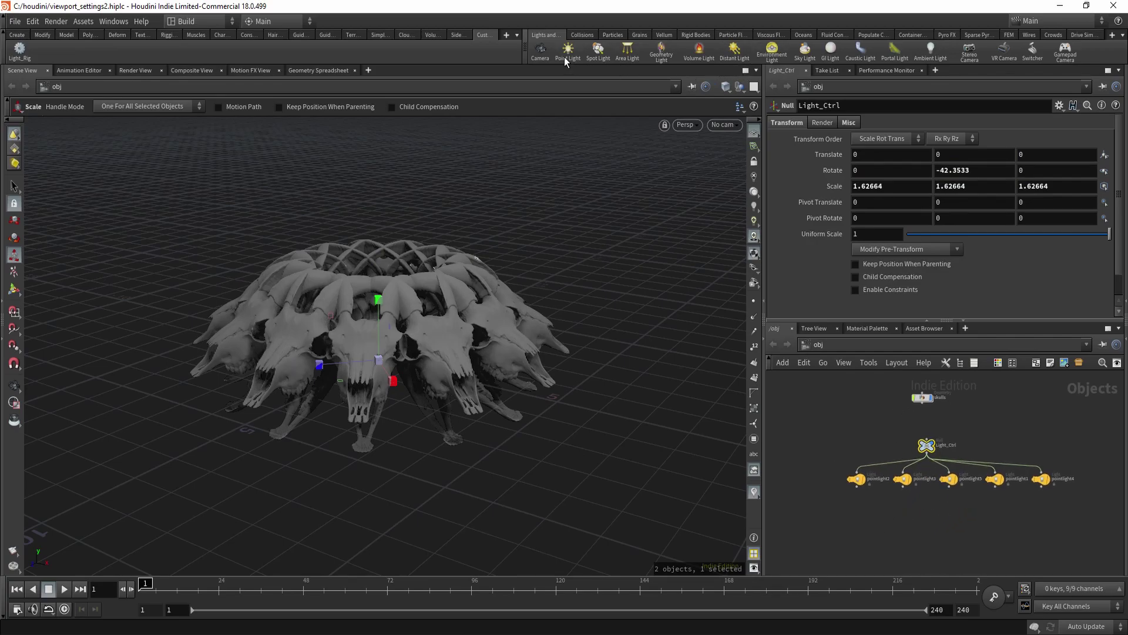
# Step: Set the Light_Ctrl null's uniform scale to about 1.05 and its Y rotation to about -2.6 degrees, and view the lighting on the skulls
pyautogui.moveTo(833, 472); pyautogui.dragTo(1111, 517)
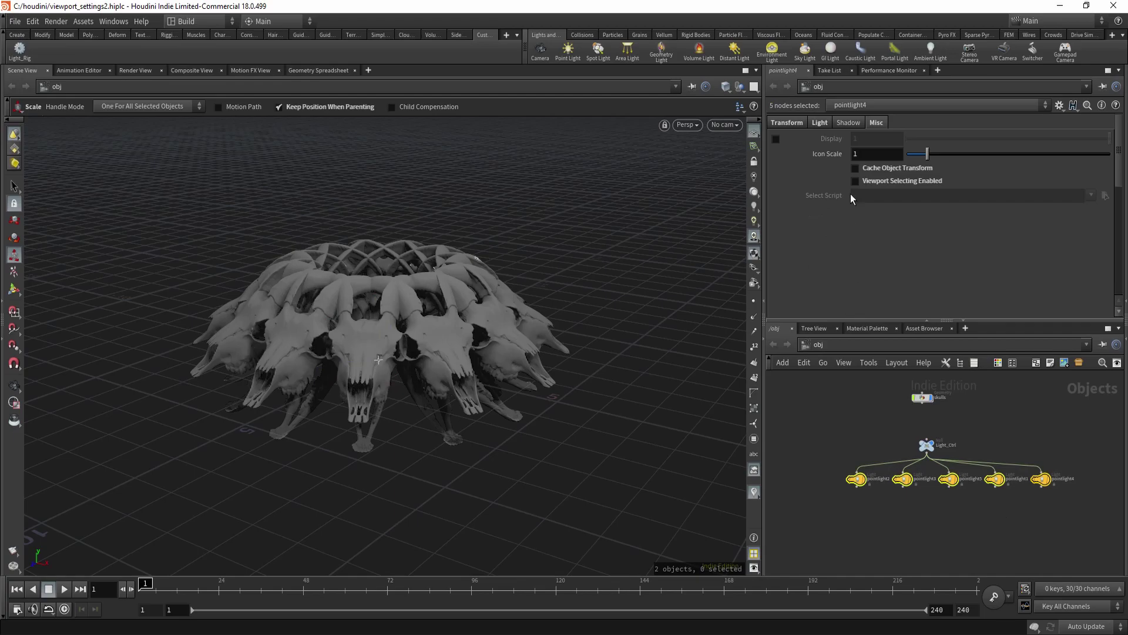
pyautogui.click(796, 124)
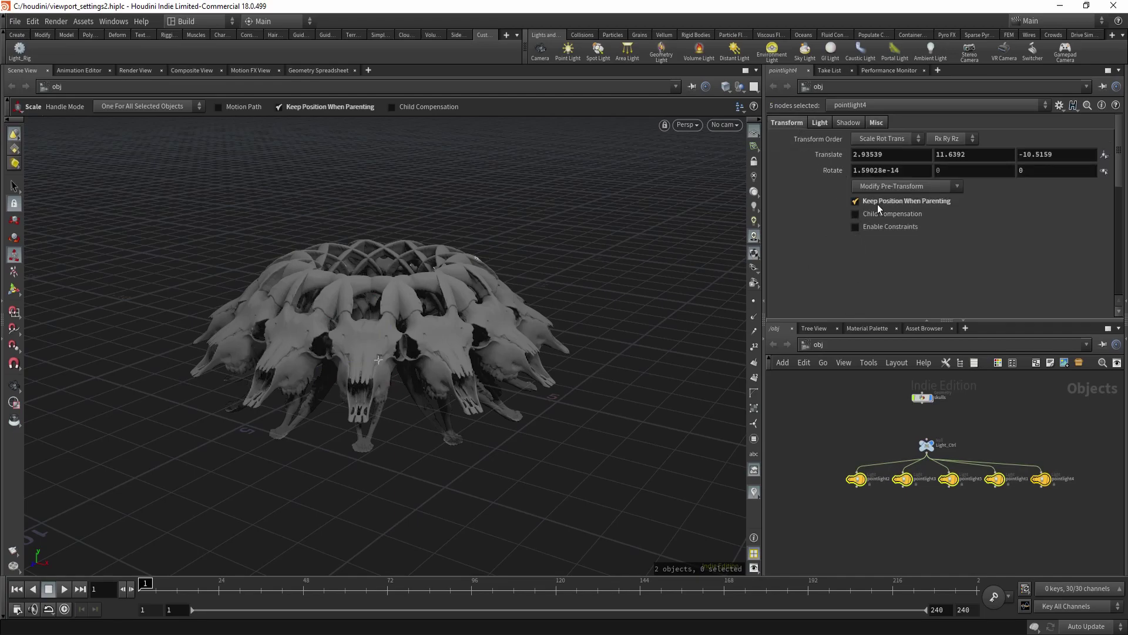
pyautogui.scroll(2, 923, 449)
pyautogui.click(925, 446)
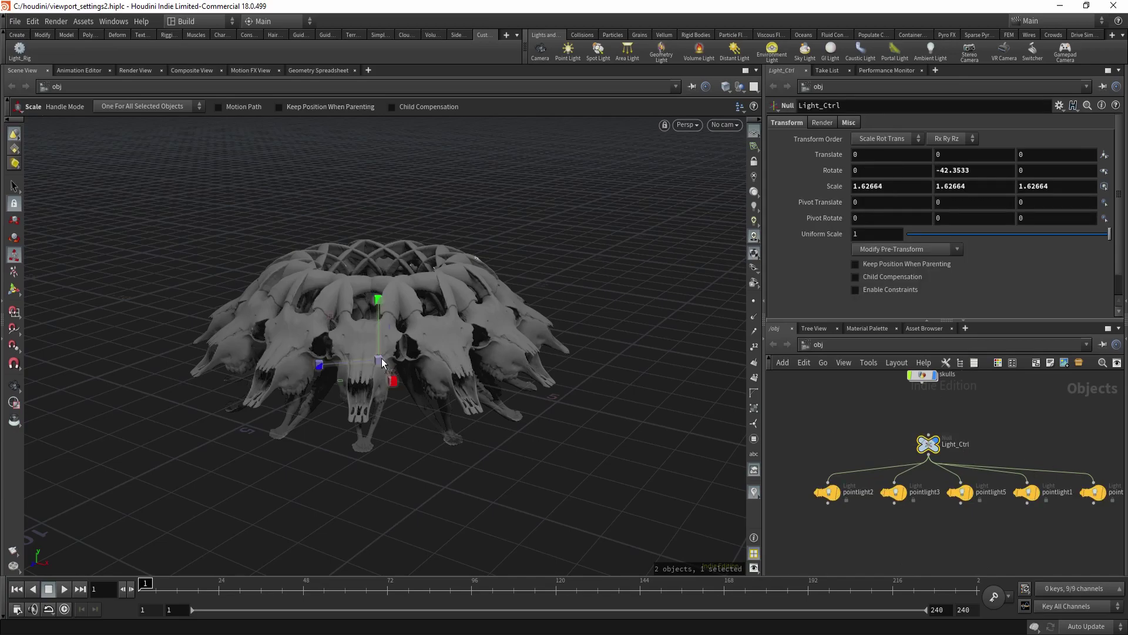
pyautogui.moveTo(382, 358); pyautogui.dragTo(516, 380)
pyautogui.scroll(-2, 368, 367)
pyautogui.press('r')
pyautogui.press('Escape')
pyautogui.moveTo(497, 384); pyautogui.dragTo(562, 385, button='right')
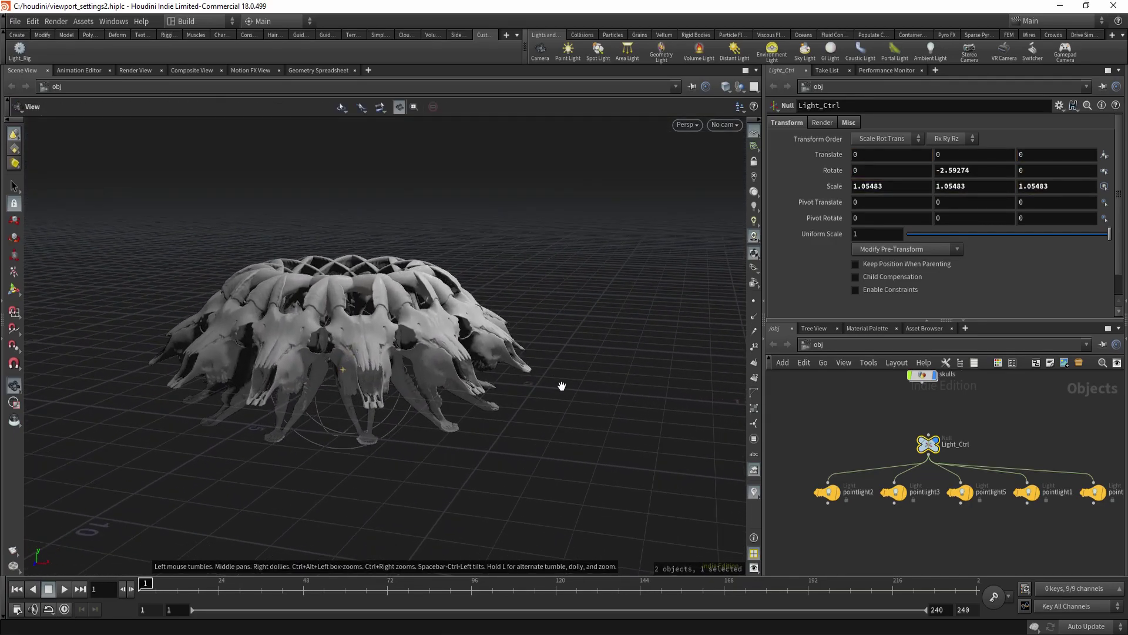
pyautogui.moveTo(516, 396); pyautogui.dragTo(537, 401, button='middle')
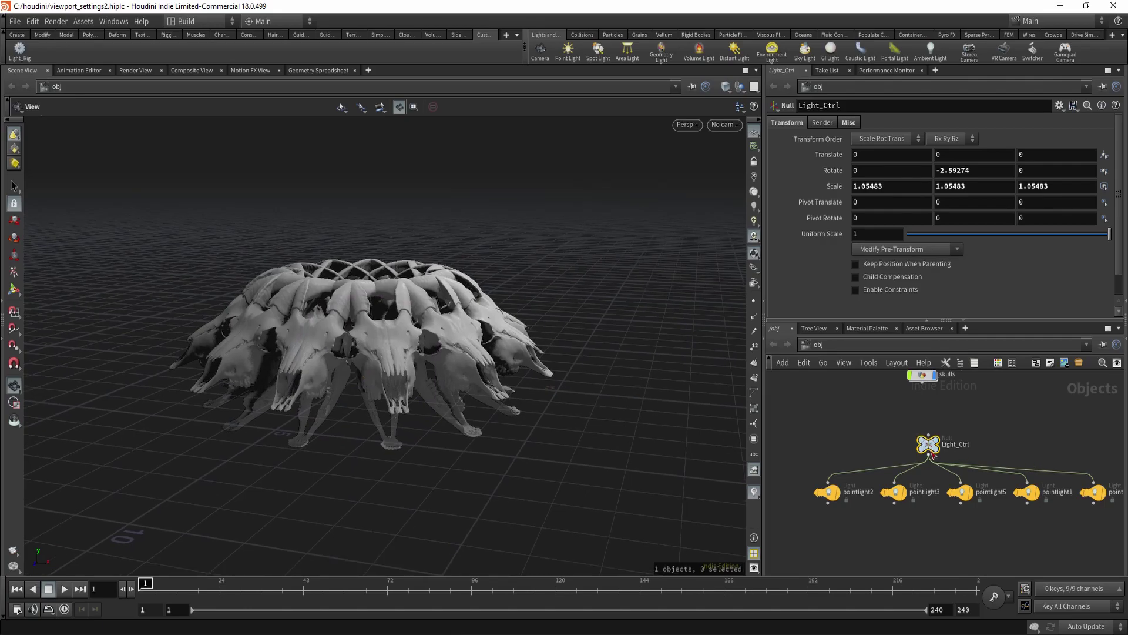
pyautogui.moveTo(505, 419); pyautogui.dragTo(599, 460)
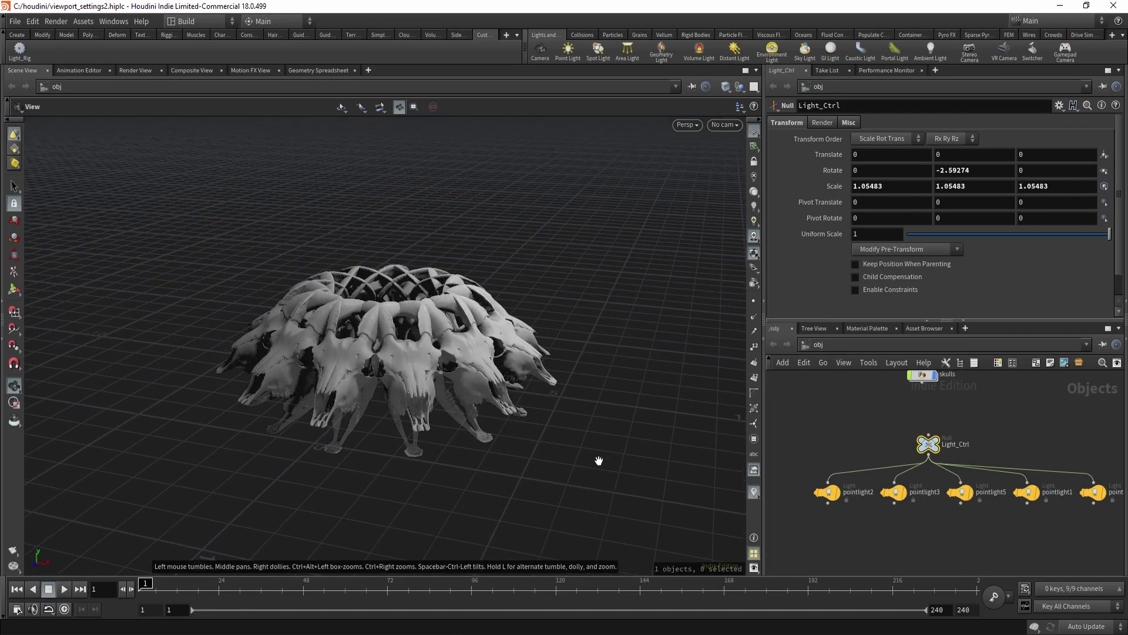
pyautogui.moveTo(481, 403)
pyautogui.mouseDown()
pyautogui.moveTo(472, 410)
pyautogui.moveTo(488, 404)
pyautogui.mouseUp()
# Step: Start creating a shelf tool from the Light_Ctrl null and its five point lights, and cancel it
pyautogui.scroll(-3, 835, 440)
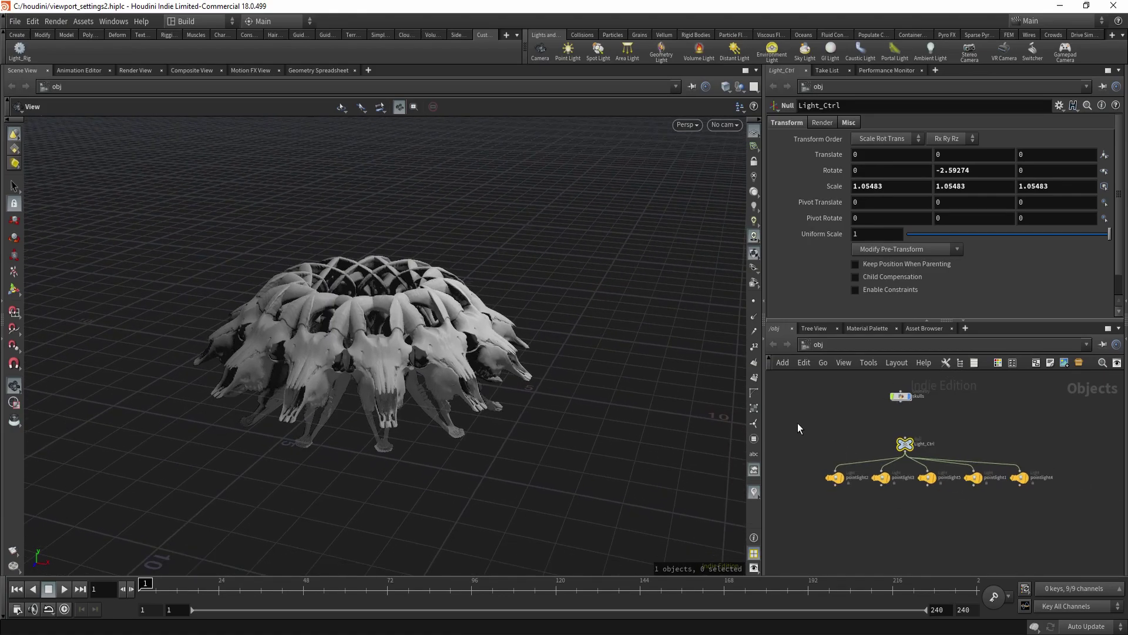
pyautogui.moveTo(774, 425); pyautogui.dragTo(1107, 538)
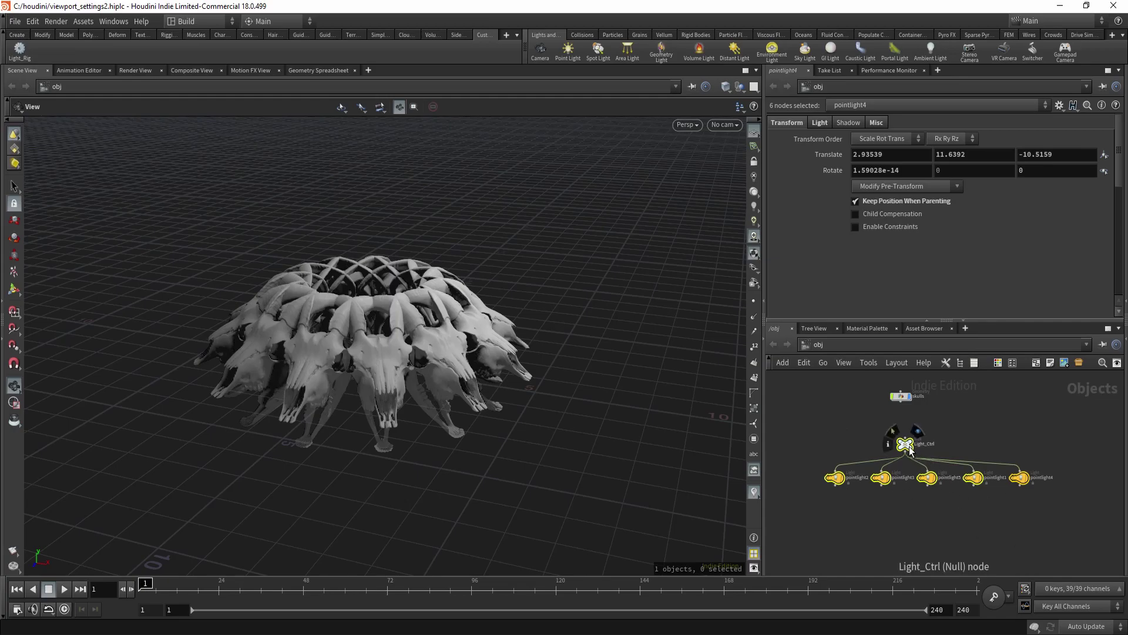
pyautogui.moveTo(907, 445); pyautogui.dragTo(284, 104)
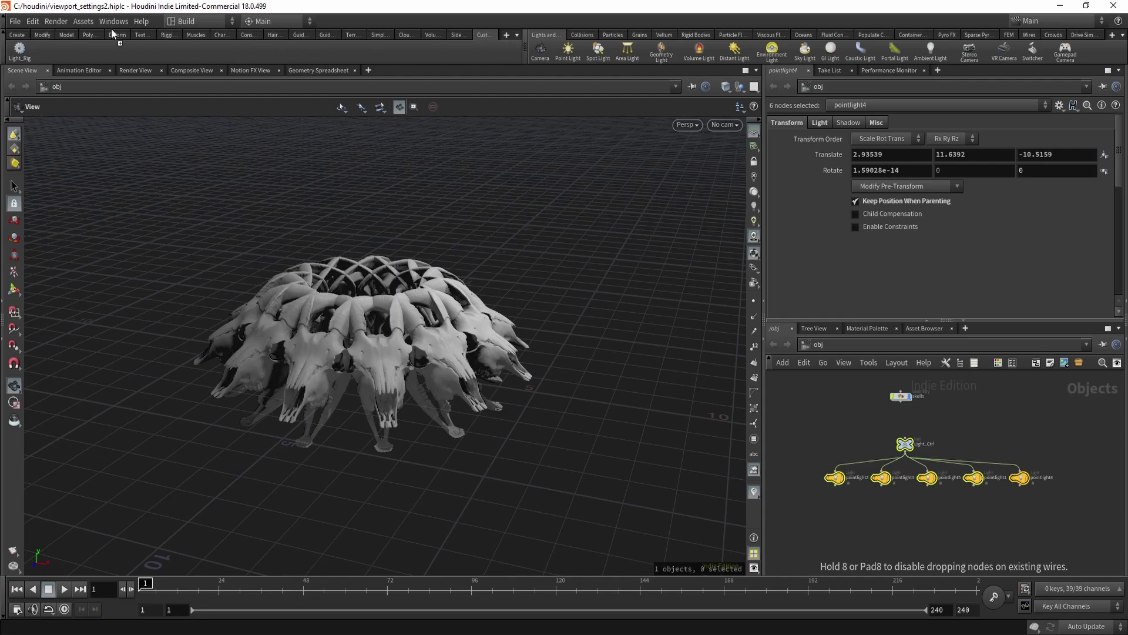
pyautogui.moveTo(177, 51); pyautogui.dragTo(196, 56)
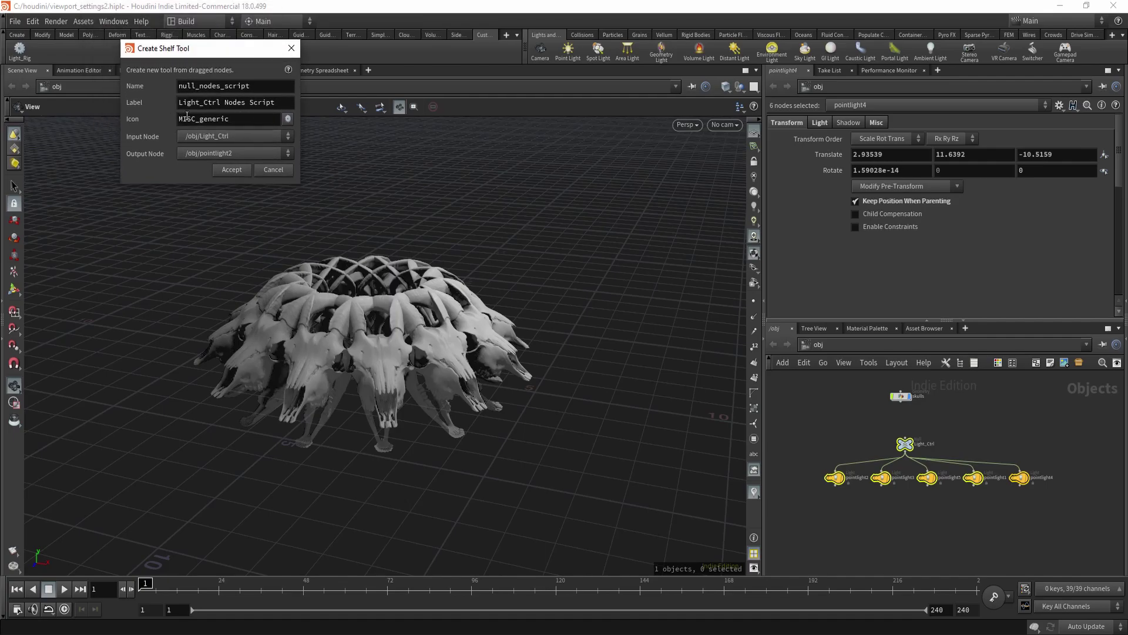
pyautogui.click(291, 47)
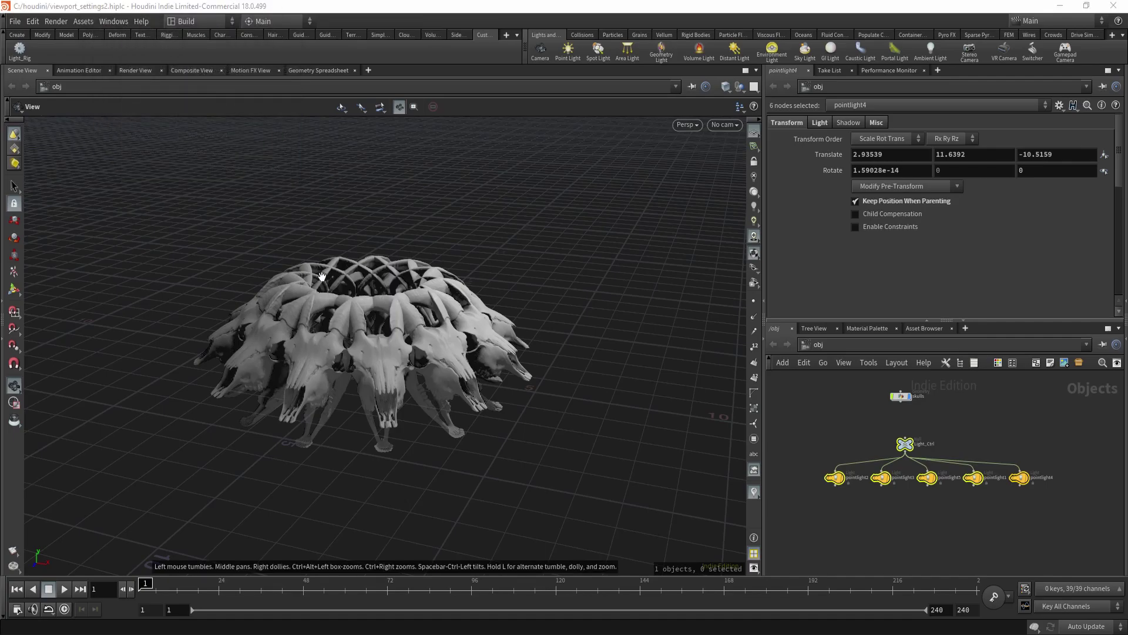
# Step: Delete the Light_Ctrl null with its point lights and add the custom Light_Rig again, doing this twice
pyautogui.moveTo(819, 422); pyautogui.dragTo(1092, 526)
pyautogui.press('Delete')
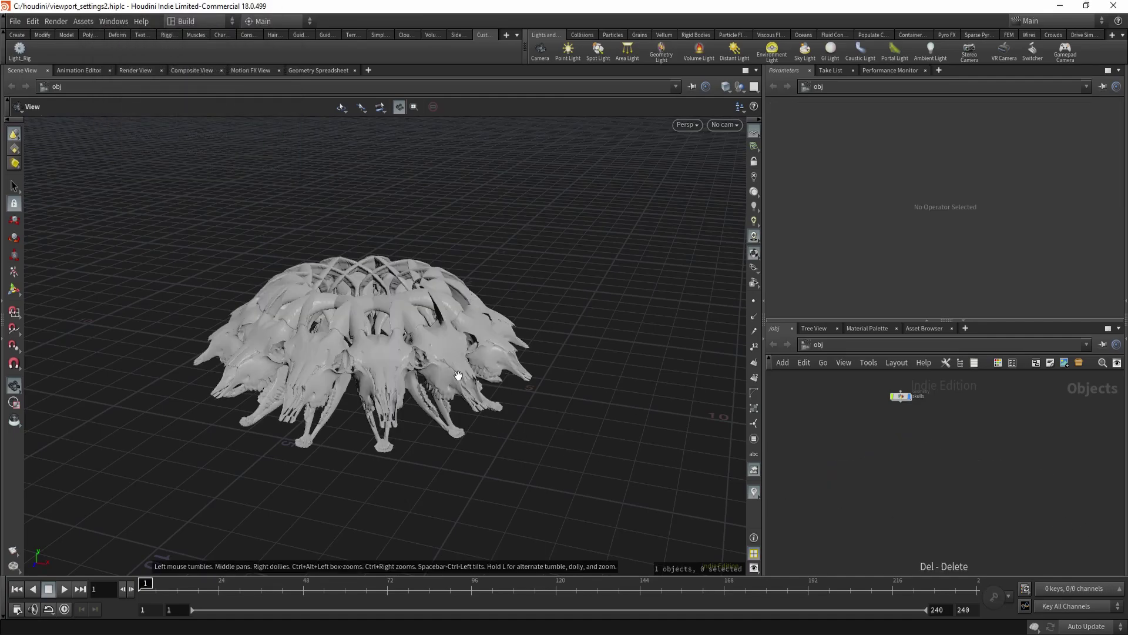
pyautogui.click(20, 53)
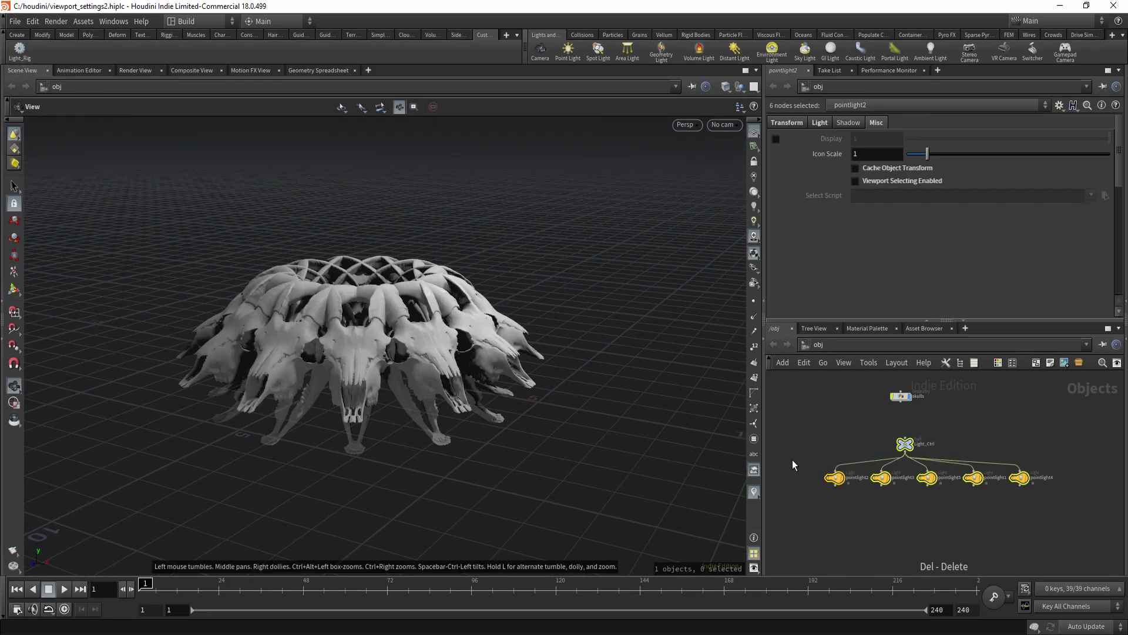
pyautogui.moveTo(315, 355); pyautogui.dragTo(405, 329)
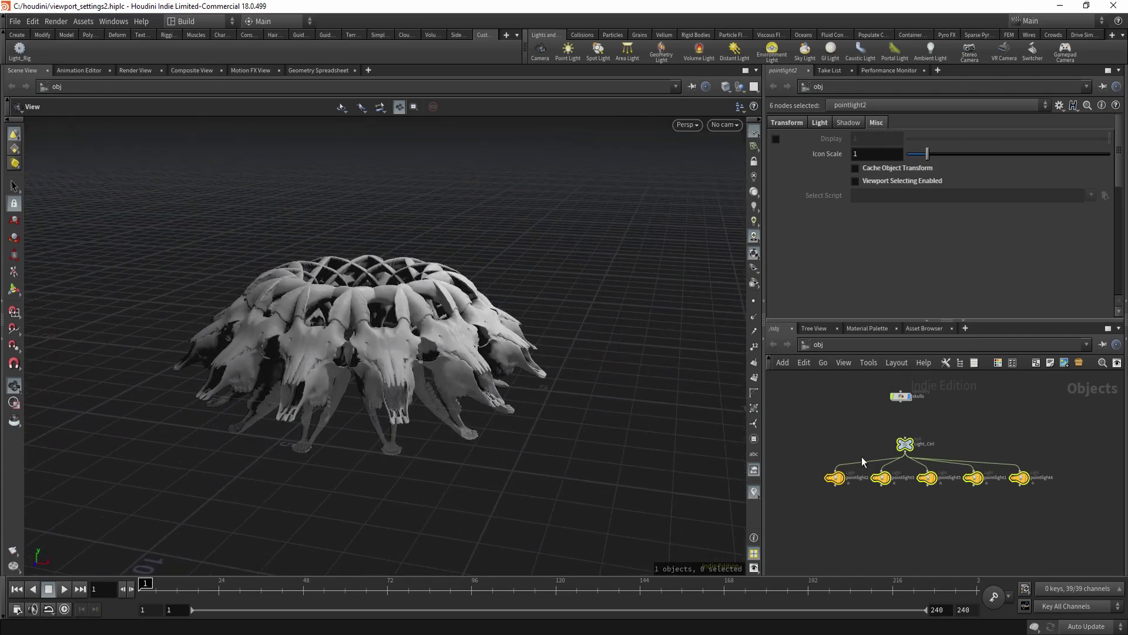
pyautogui.press('Delete')
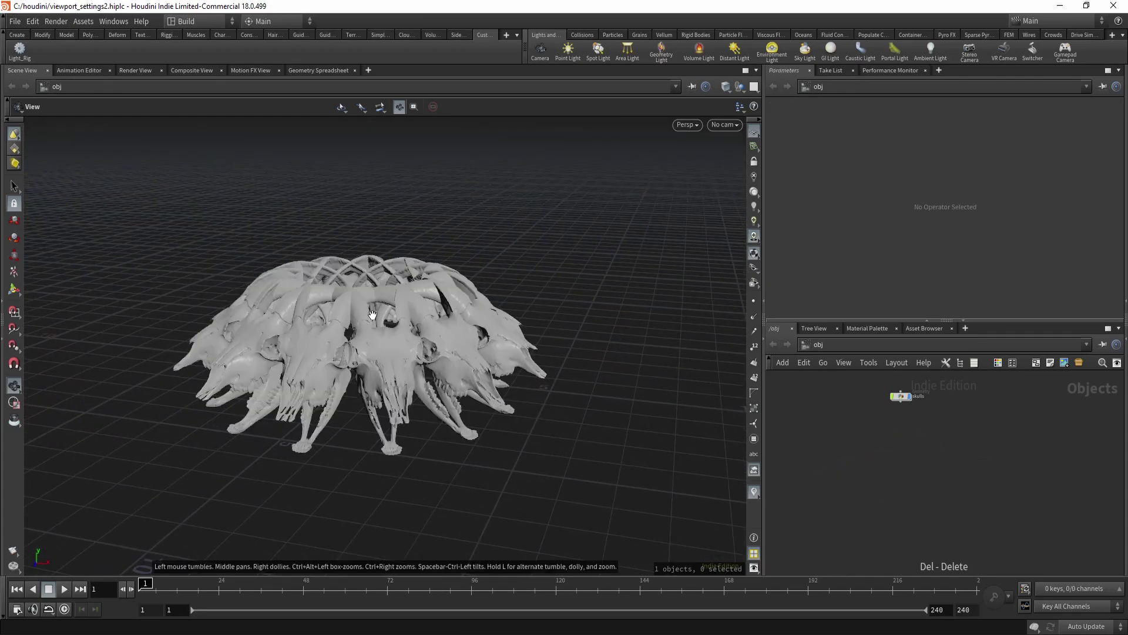
pyautogui.click(19, 53)
pyautogui.moveTo(376, 329); pyautogui.dragTo(390, 277)
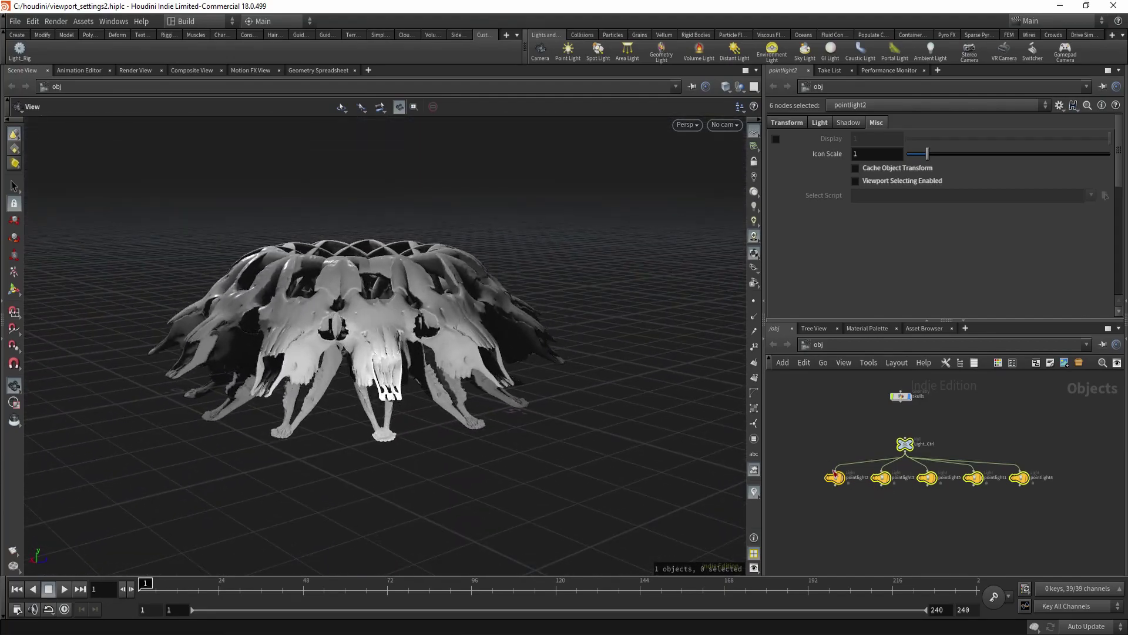
# Step: Turn on the viewport display of the light rig's nodes and examine how the point lights surround the skull ring
pyautogui.click(888, 478)
pyautogui.moveTo(294, 322); pyautogui.dragTo(237, 325, button='right')
pyautogui.moveTo(237, 325); pyautogui.dragTo(302, 337)
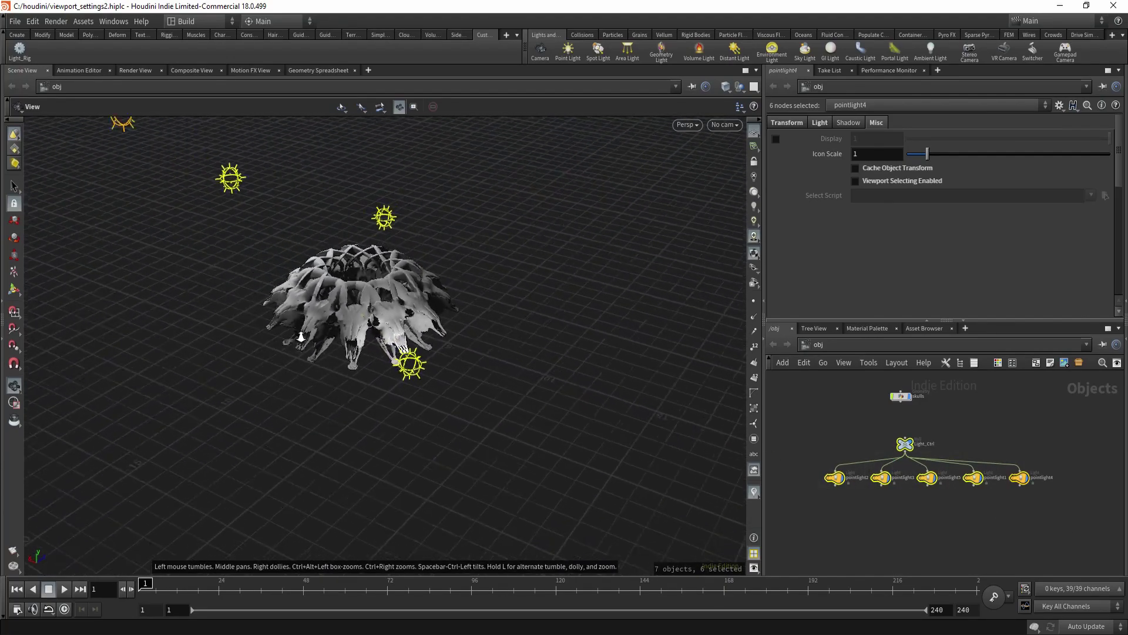
pyautogui.moveTo(302, 337); pyautogui.dragTo(282, 404, button='right')
pyautogui.moveTo(283, 404); pyautogui.dragTo(252, 347)
pyautogui.moveTo(252, 347); pyautogui.dragTo(446, 405, button='right')
pyautogui.moveTo(612, 470); pyautogui.dragTo(511, 408, button='middle')
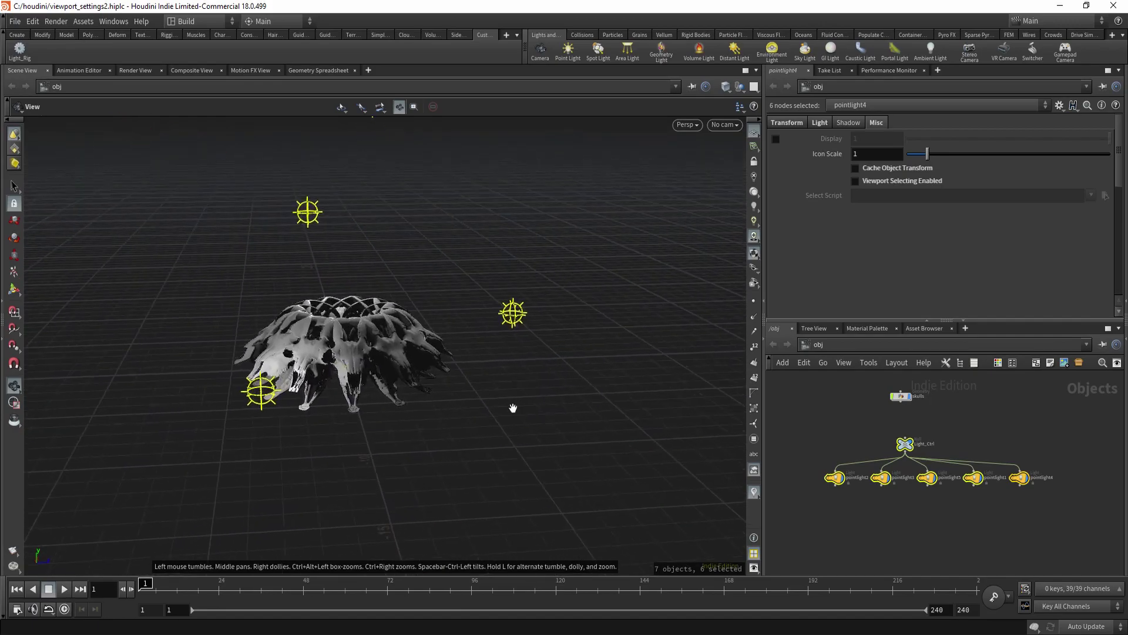
pyautogui.moveTo(381, 364); pyautogui.dragTo(359, 329)
pyautogui.moveTo(359, 330); pyautogui.dragTo(422, 350, button='middle')
pyautogui.moveTo(422, 350); pyautogui.dragTo(440, 358, button='right')
pyautogui.moveTo(439, 357); pyautogui.dragTo(360, 401)
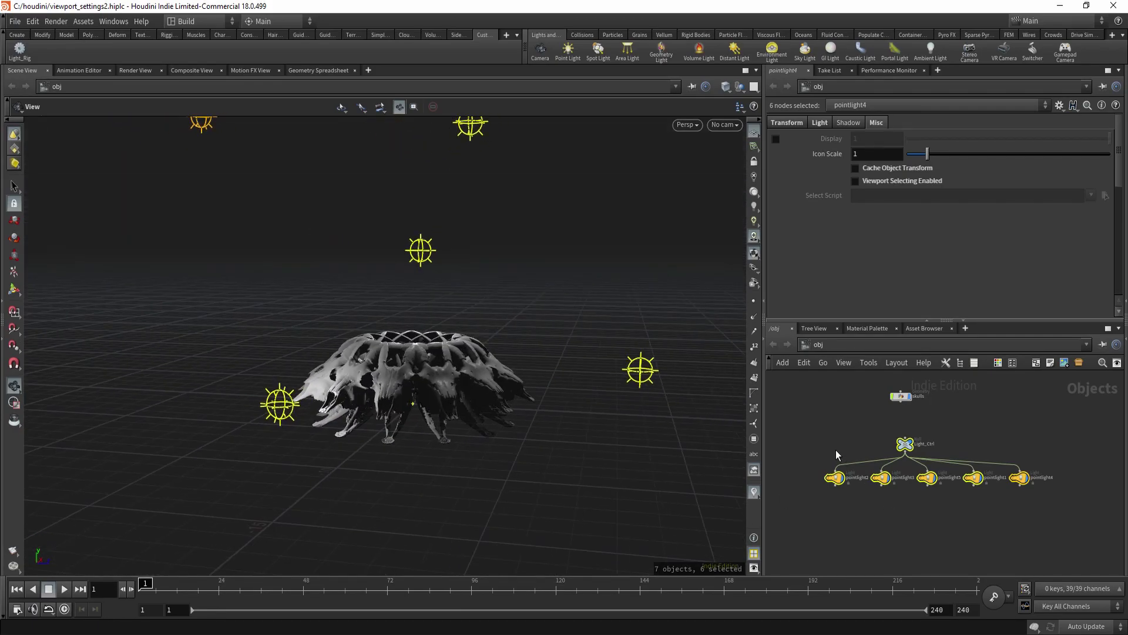
# Step: Turn off the viewport display of the Light_Ctrl null and its five point lights
pyautogui.moveTo(789, 422); pyautogui.dragTo(1056, 529)
pyautogui.click(1027, 478)
pyautogui.moveTo(412, 379); pyautogui.dragTo(431, 423)
pyautogui.moveTo(379, 385); pyautogui.dragTo(411, 401, button='right')
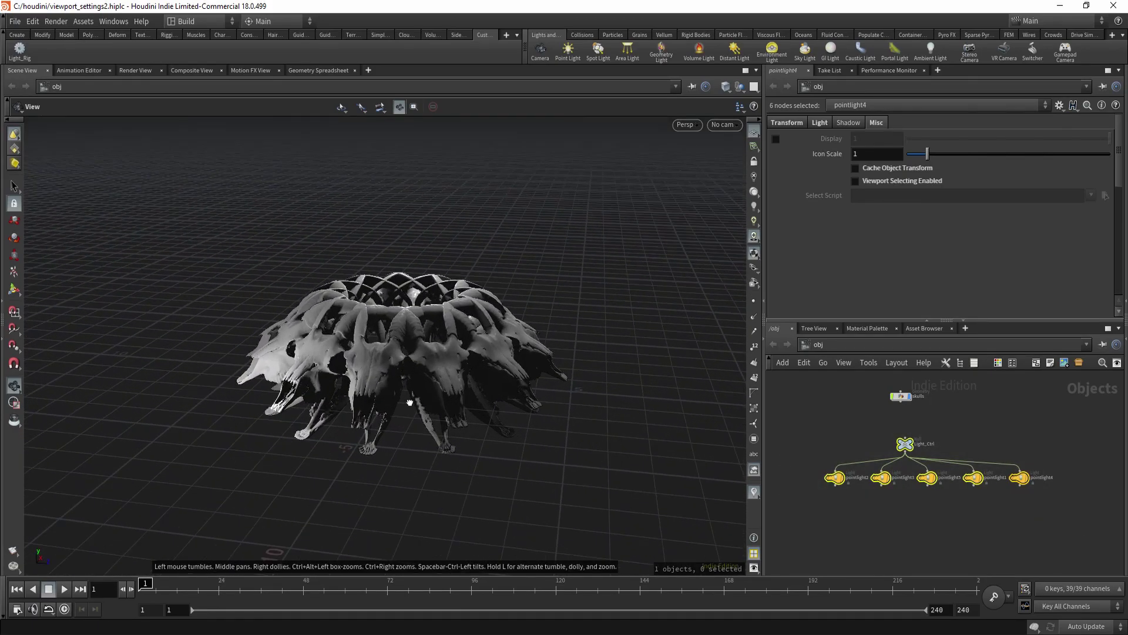
pyautogui.moveTo(411, 400); pyautogui.dragTo(437, 344)
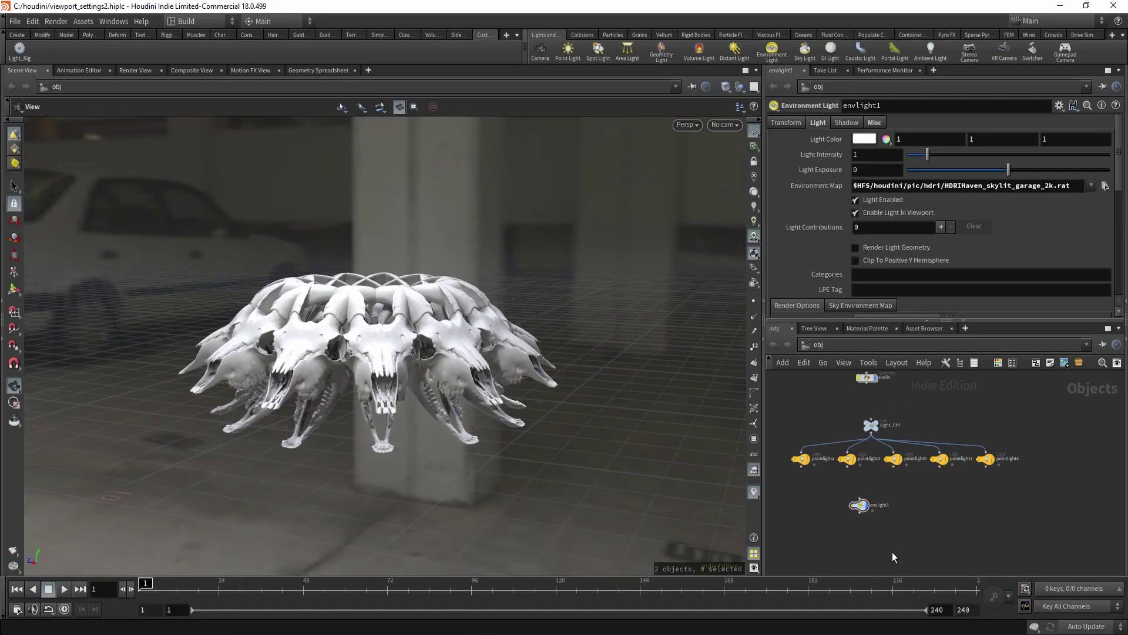
# Step: Copy the environment map path of the envlight1 environment light and clear the map
pyautogui.moveTo(835, 507); pyautogui.dragTo(838, 505)
pyautogui.click(896, 186)
pyautogui.hotkey('ctrl', 'c')
pyautogui.press('BackSpace')
pyautogui.press('Return')
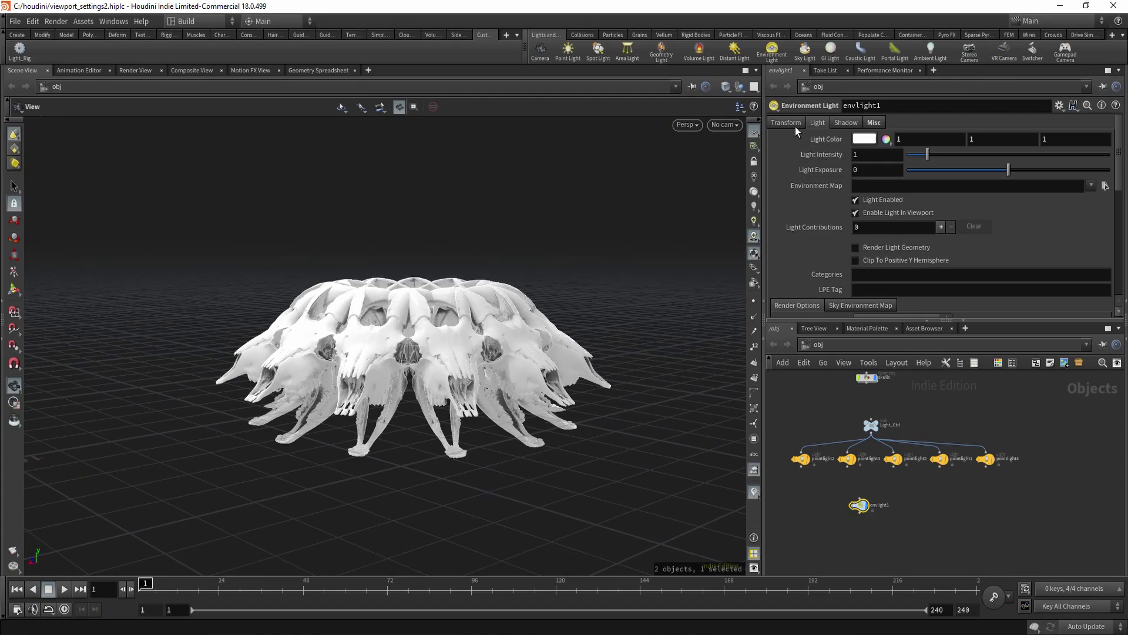
# Step: Switch envlight1 off and on repeatedly to compare the skulls with and without its unmapped light
pyautogui.click(887, 202)
pyautogui.click(887, 203)
pyautogui.click(887, 203)
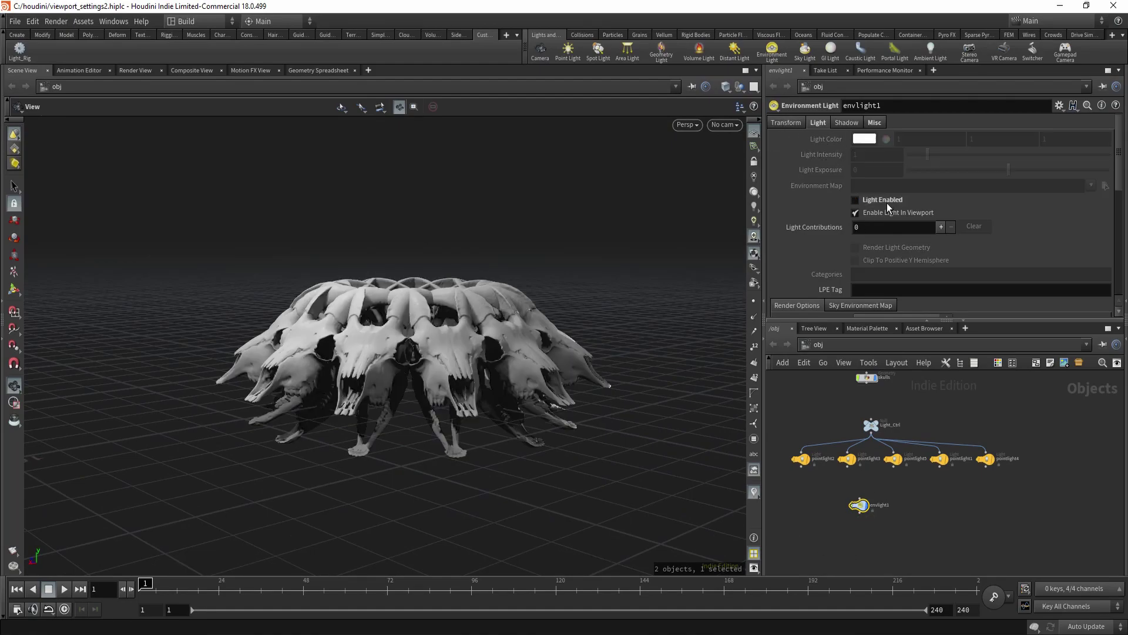
pyautogui.click(887, 203)
# Step: Restore envlight1's environment map to $HFS/houdini/pic/hdri/HDRIHaven_skylit_garage_2k.rat
pyautogui.click(890, 186)
pyautogui.hotkey('ctrl', 'v')
pyautogui.press('Return')
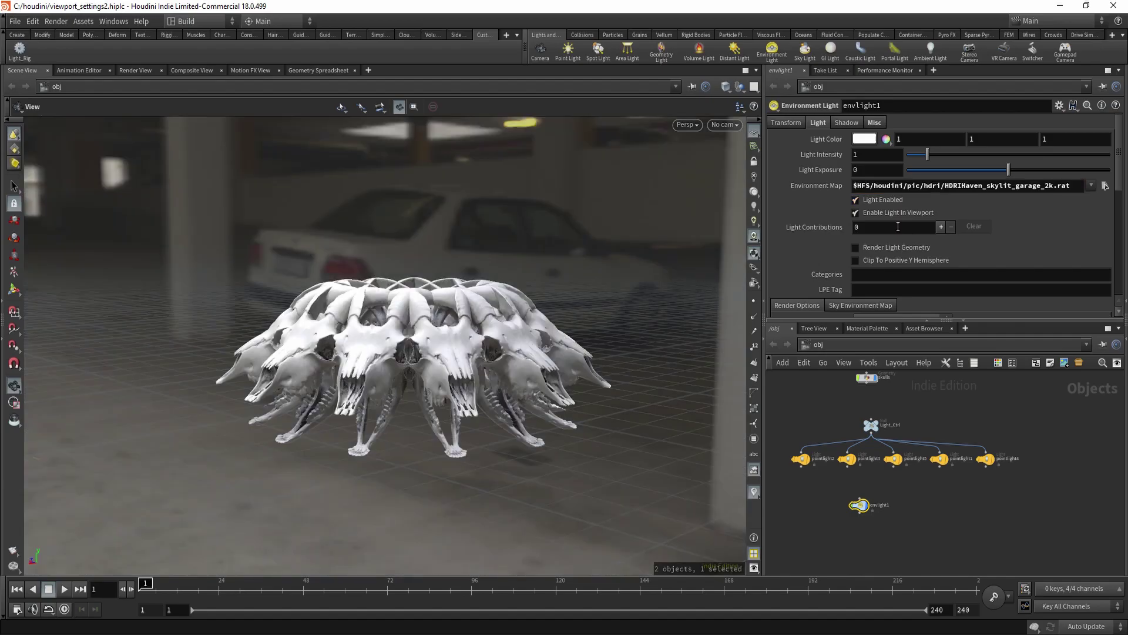
# Step: Stop displaying environment lights as backgrounds in the viewport's background display options, and close the dialog
pyautogui.moveTo(601, 306); pyautogui.dragTo(638, 308)
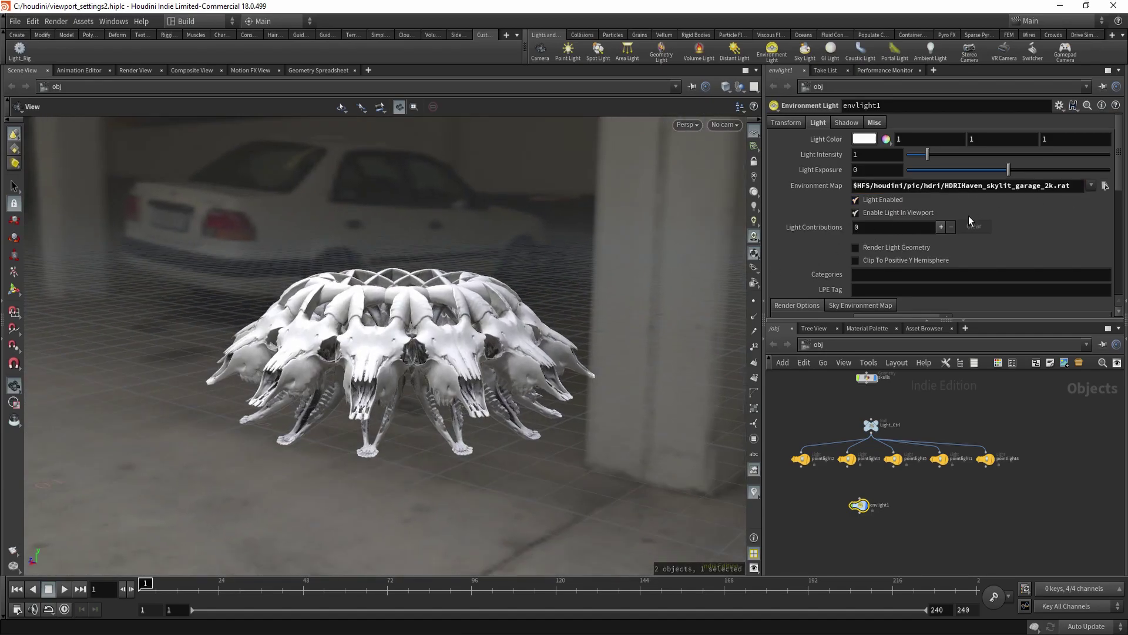
pyautogui.moveTo(506, 314); pyautogui.dragTo(527, 305, button='middle')
pyautogui.moveTo(527, 305); pyautogui.dragTo(540, 310)
pyautogui.moveTo(540, 311); pyautogui.dragTo(517, 330, button='middle')
pyautogui.moveTo(517, 329); pyautogui.dragTo(375, 381)
pyautogui.press('d')
pyautogui.moveTo(774, 204); pyautogui.dragTo(818, 211)
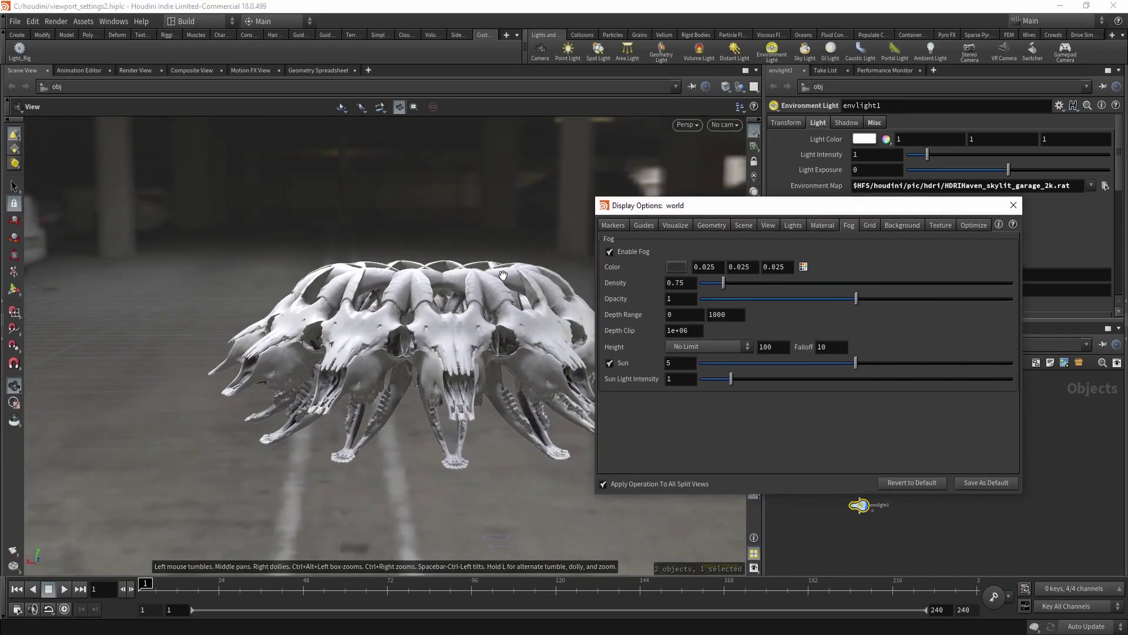
pyautogui.moveTo(317, 164); pyautogui.dragTo(292, 161)
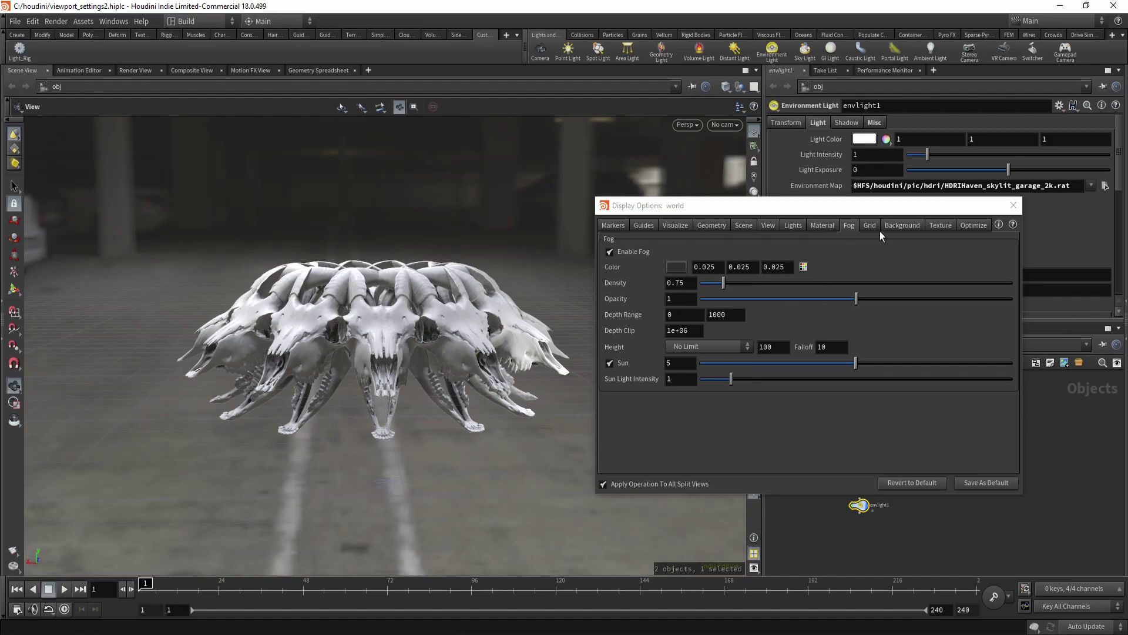
pyautogui.click(894, 226)
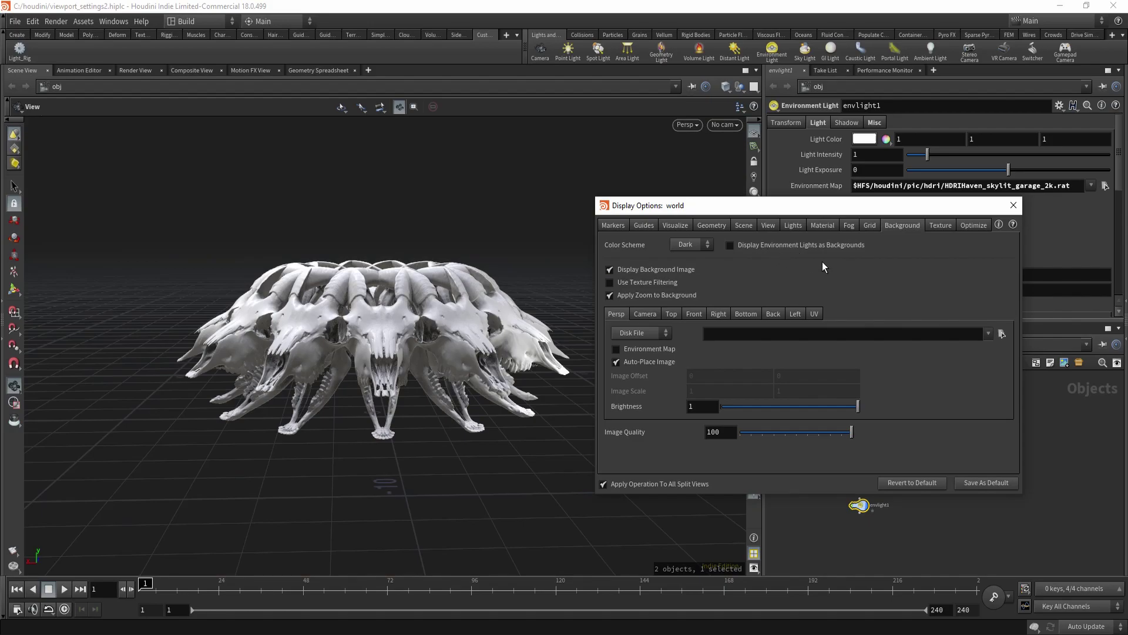
pyautogui.moveTo(454, 328); pyautogui.dragTo(447, 159)
pyautogui.moveTo(736, 207); pyautogui.dragTo(690, 235)
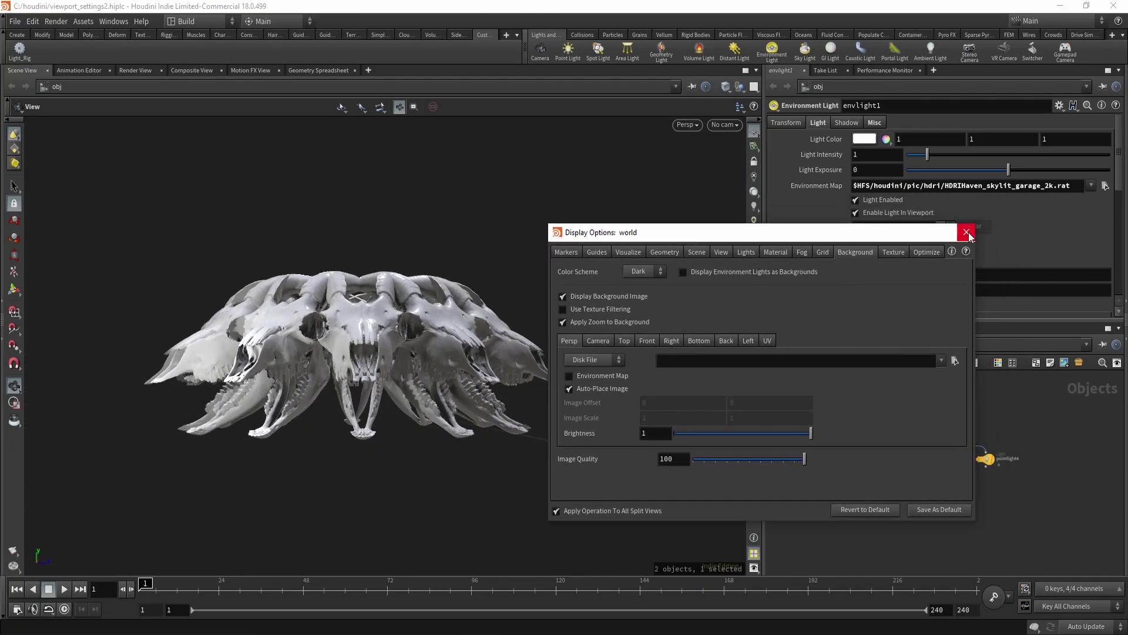
pyautogui.click(968, 234)
# Step: Toggle envlight1 several times to compare its effect on the skulls without the background image, leaving it enabled
pyautogui.click(875, 200)
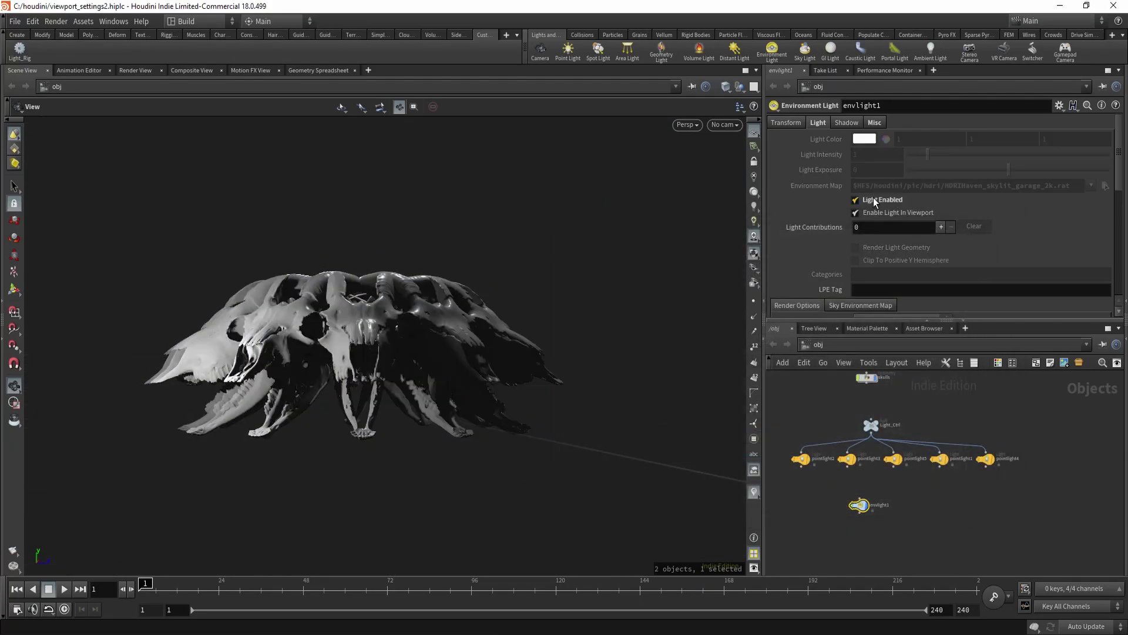
pyautogui.click(875, 200)
pyautogui.click(876, 200)
pyautogui.click(875, 201)
pyautogui.click(874, 201)
pyautogui.click(874, 201)
# Step: Turn off ambient occlusion in the viewport lighting settings and set the shadow quality to Antialiased Area Shadows
pyautogui.moveTo(305, 300); pyautogui.dragTo(461, 345)
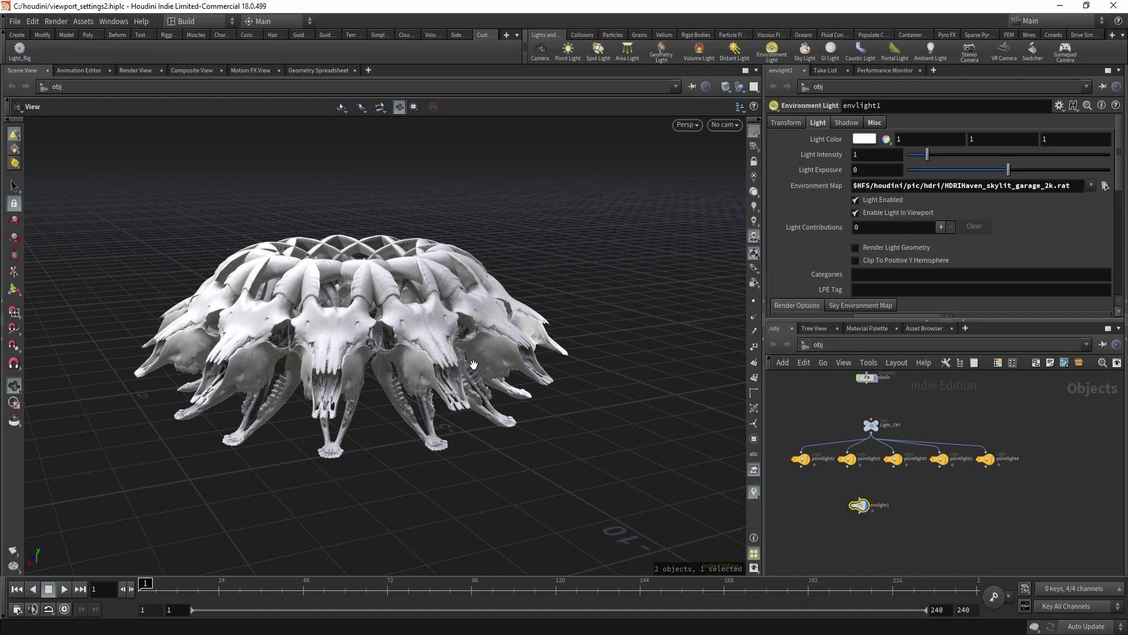
pyautogui.moveTo(460, 371); pyautogui.dragTo(469, 368, button='right')
pyautogui.moveTo(470, 368); pyautogui.dragTo(579, 359)
pyautogui.moveTo(580, 360)
pyautogui.mouseDown(button='right')
pyautogui.moveTo(481, 359)
pyautogui.moveTo(589, 344)
pyautogui.mouseUp(button='right')
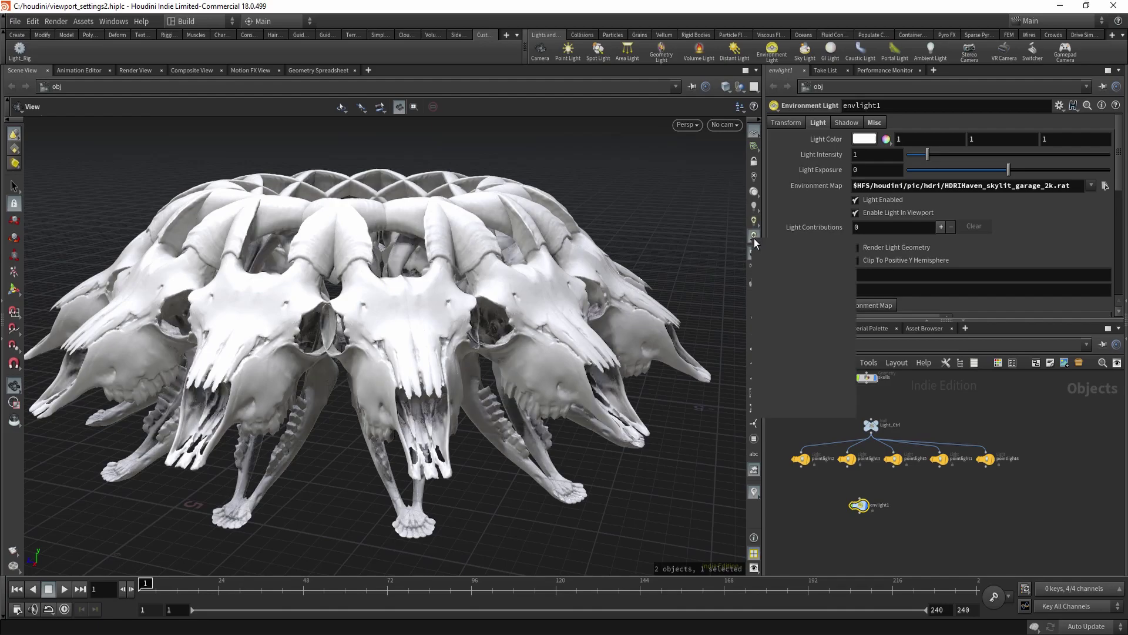
pyautogui.click(770, 388)
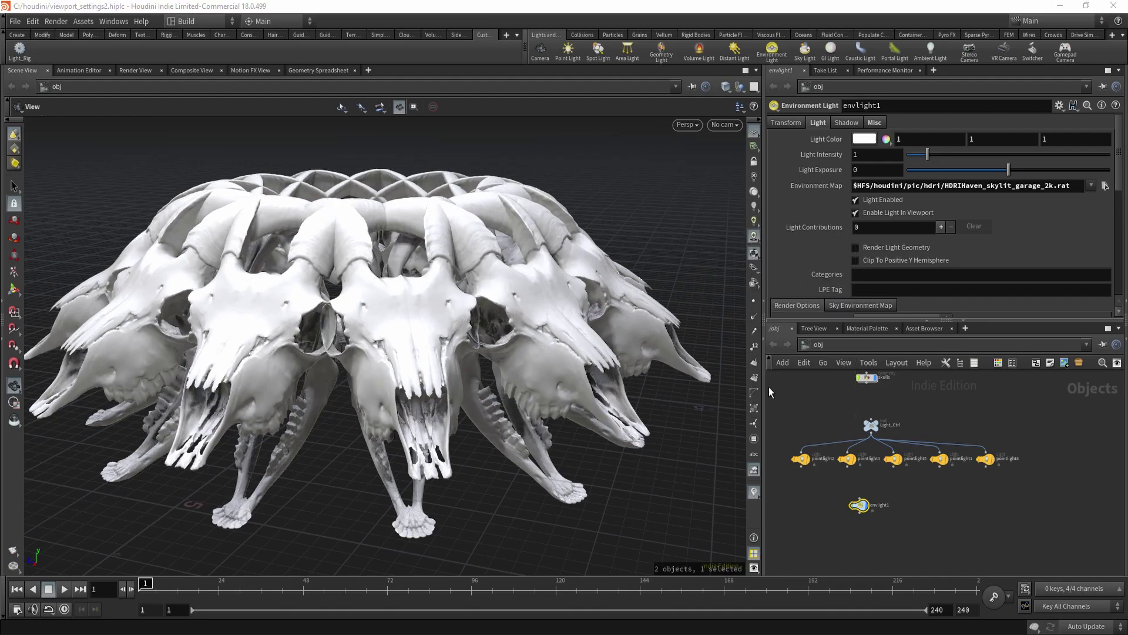
pyautogui.click(753, 236)
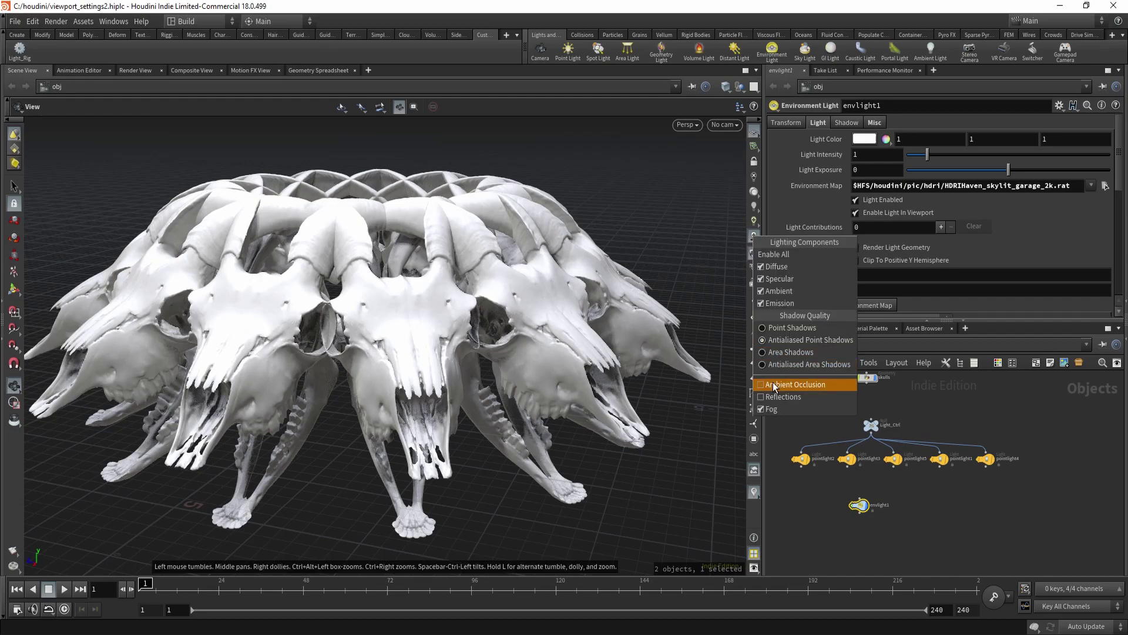
pyautogui.click(774, 365)
pyautogui.moveTo(453, 363); pyautogui.dragTo(486, 335)
pyautogui.moveTo(487, 335); pyautogui.dragTo(433, 312, button='right')
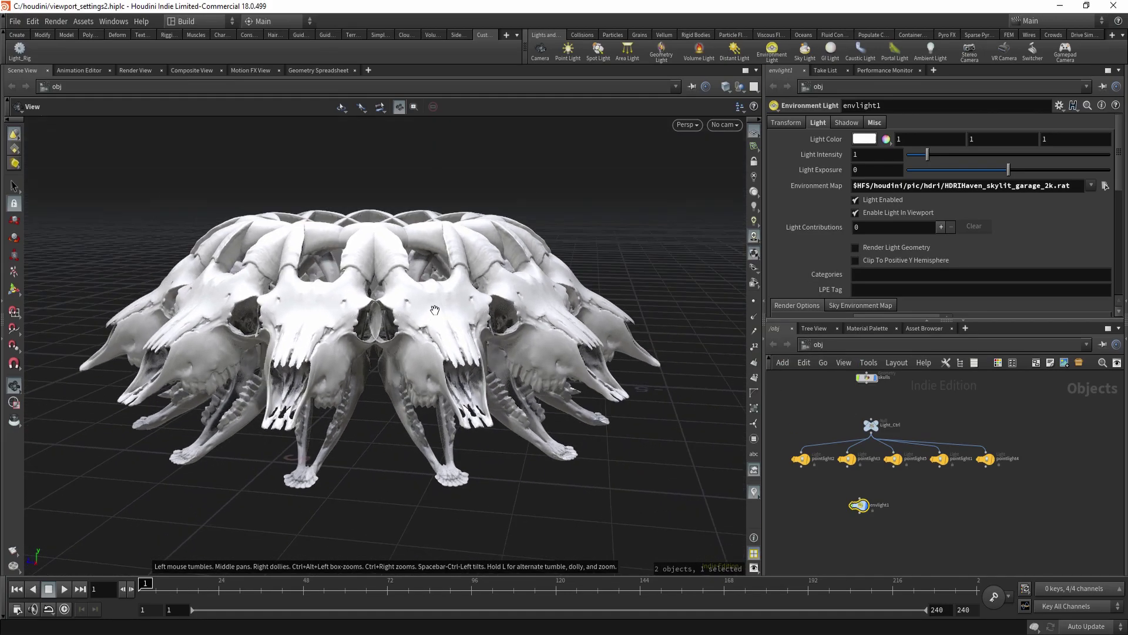
# Step: Open the viewport's lighting display options and toggle ambient occlusion, leaving it enabled
pyautogui.moveTo(433, 312)
pyautogui.mouseDown()
pyautogui.moveTo(415, 319)
pyautogui.moveTo(433, 319)
pyautogui.moveTo(425, 323)
pyautogui.mouseUp()
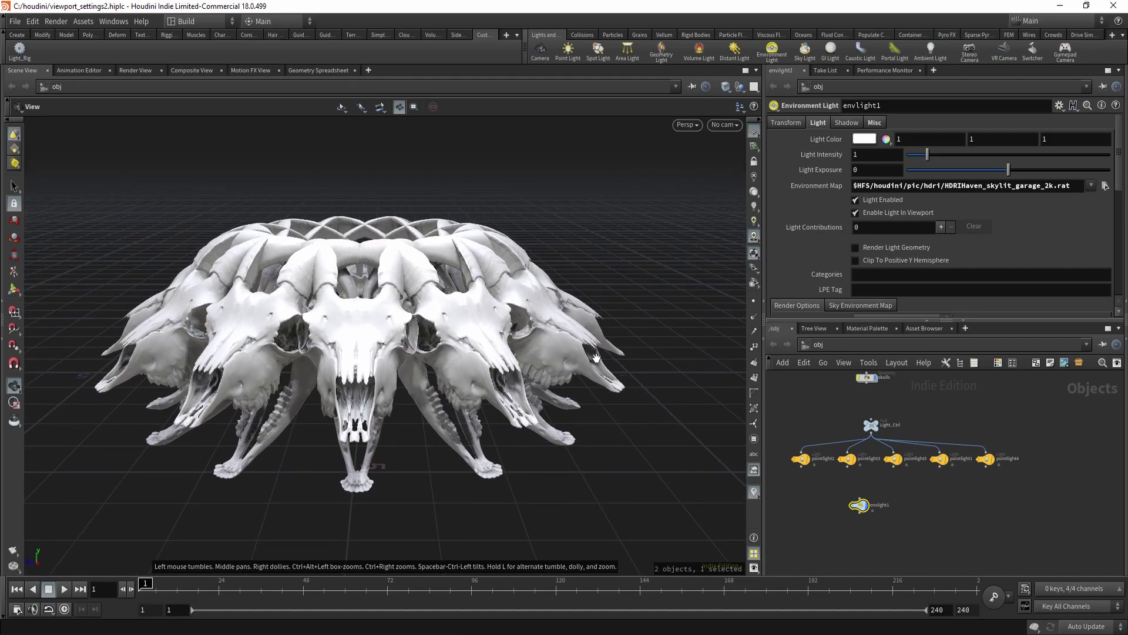
pyautogui.press('d')
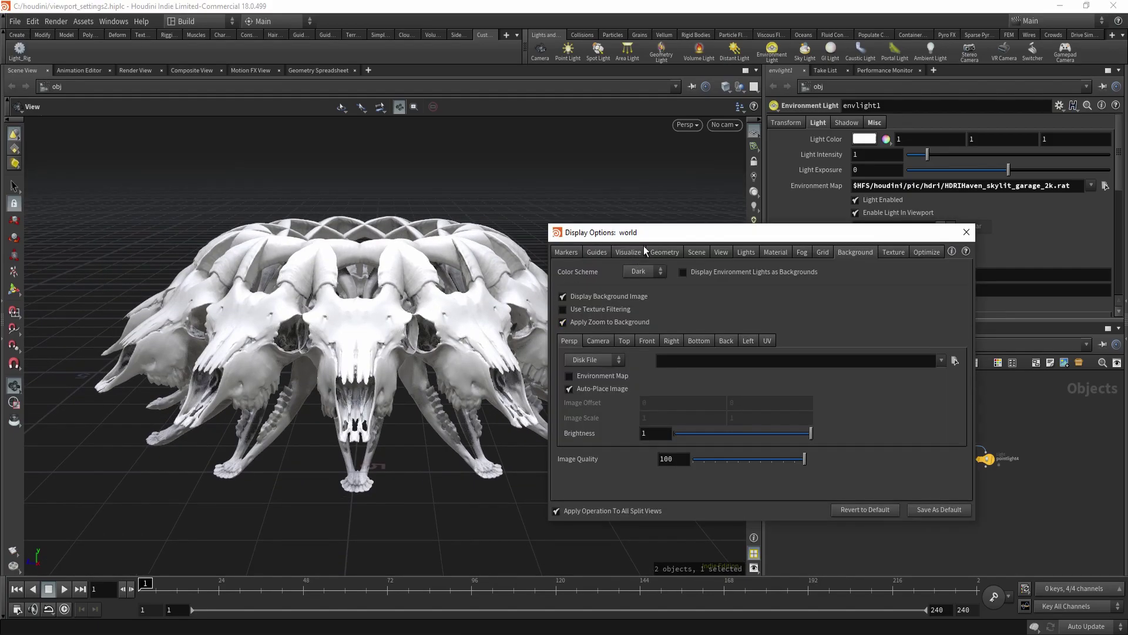
pyautogui.moveTo(606, 243); pyautogui.dragTo(577, 231)
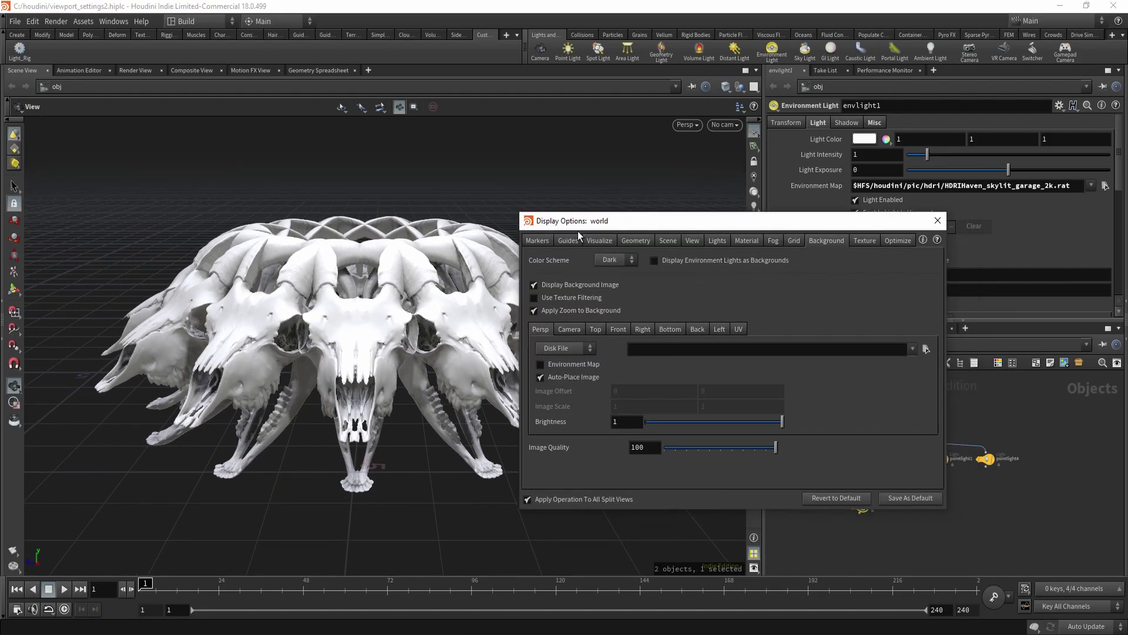
pyautogui.click(690, 239)
pyautogui.click(675, 239)
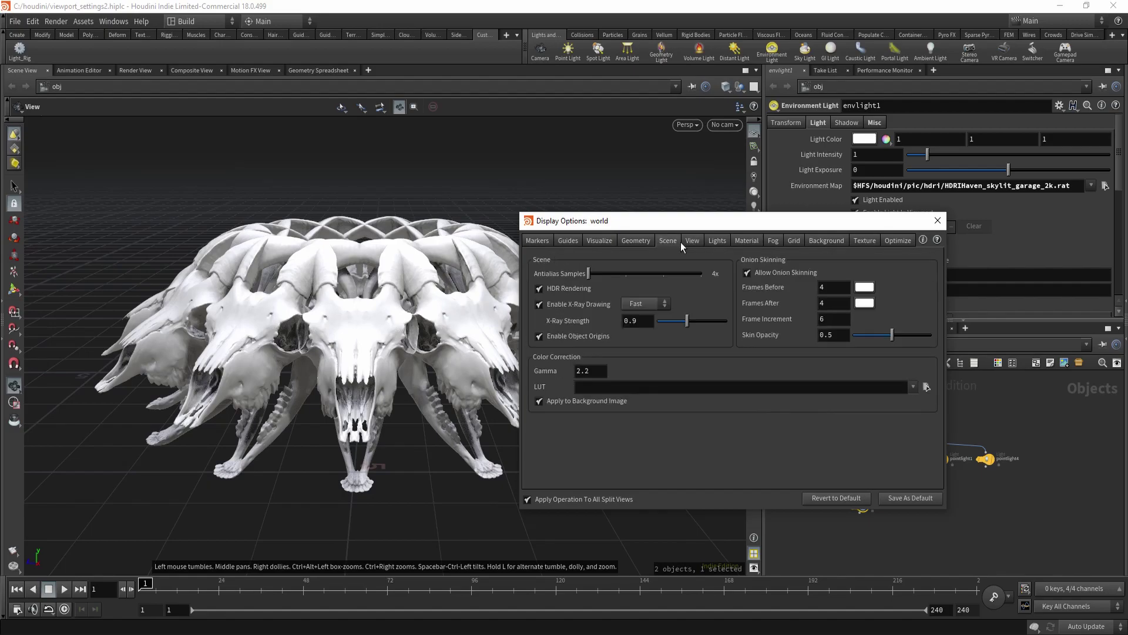
pyautogui.click(717, 243)
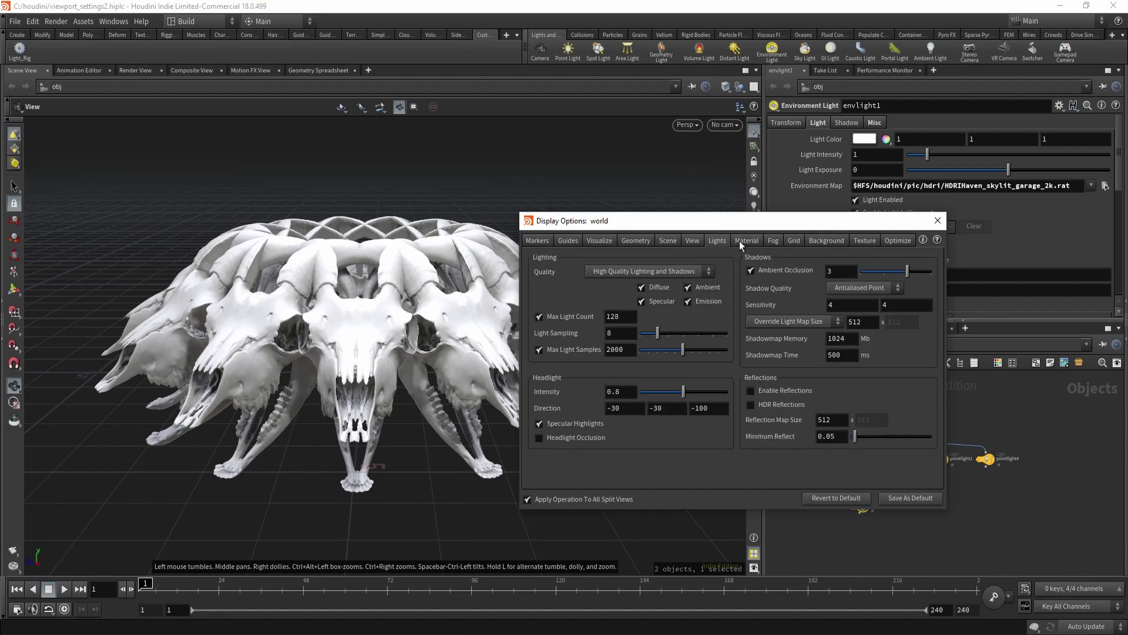
pyautogui.click(752, 271)
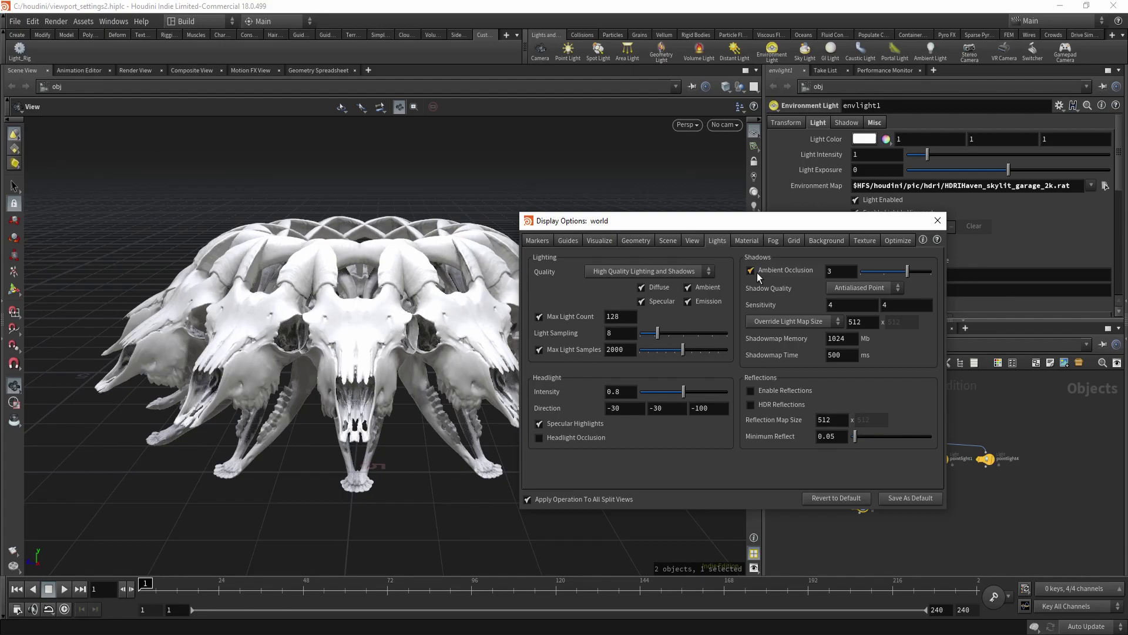
# Step: Try ambient occlusion values of 10 and 50 while inspecting the skulls, and settle on 4
pyautogui.moveTo(361, 276); pyautogui.dragTo(403, 298)
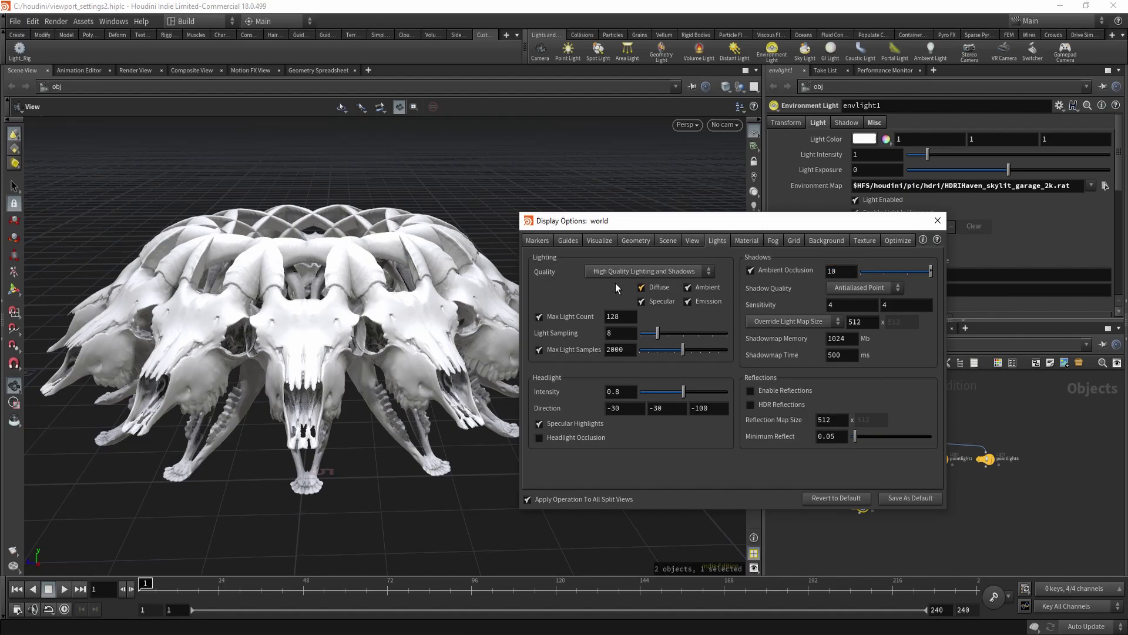
pyautogui.moveTo(316, 326); pyautogui.dragTo(352, 338)
pyautogui.scroll(3, 353, 338)
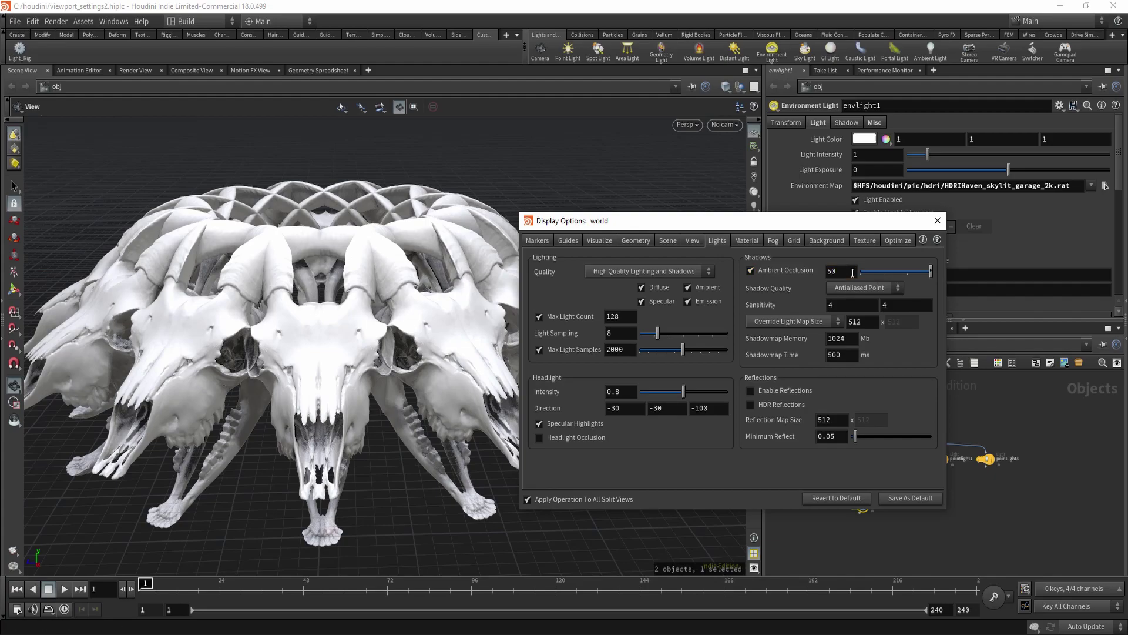
pyautogui.moveTo(445, 318); pyautogui.dragTo(467, 277)
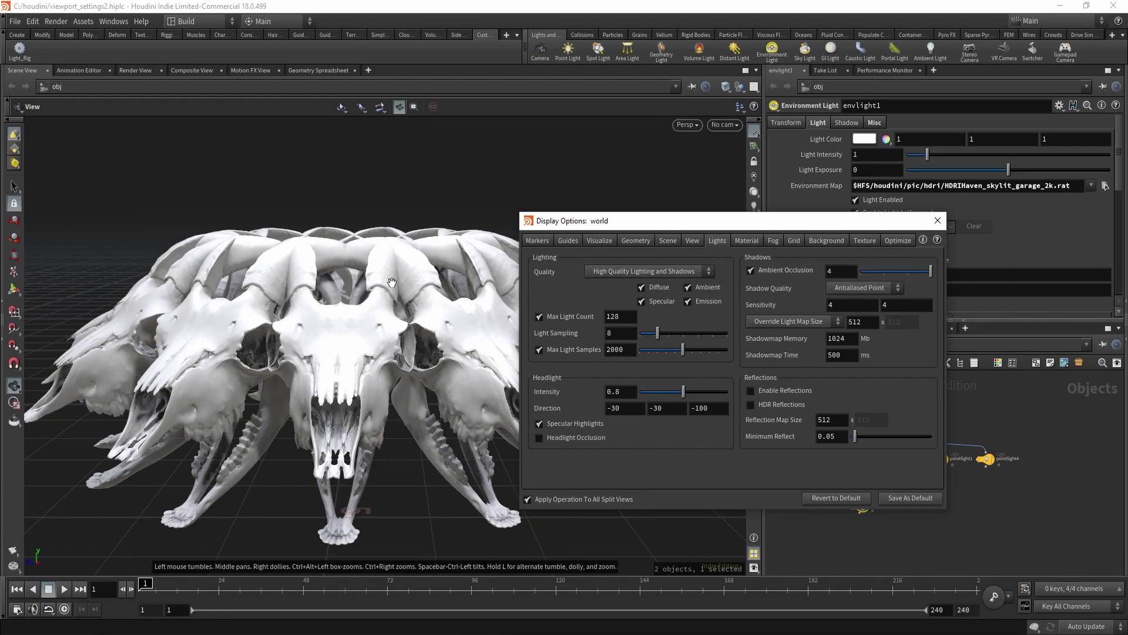
pyautogui.moveTo(392, 282); pyautogui.dragTo(412, 301)
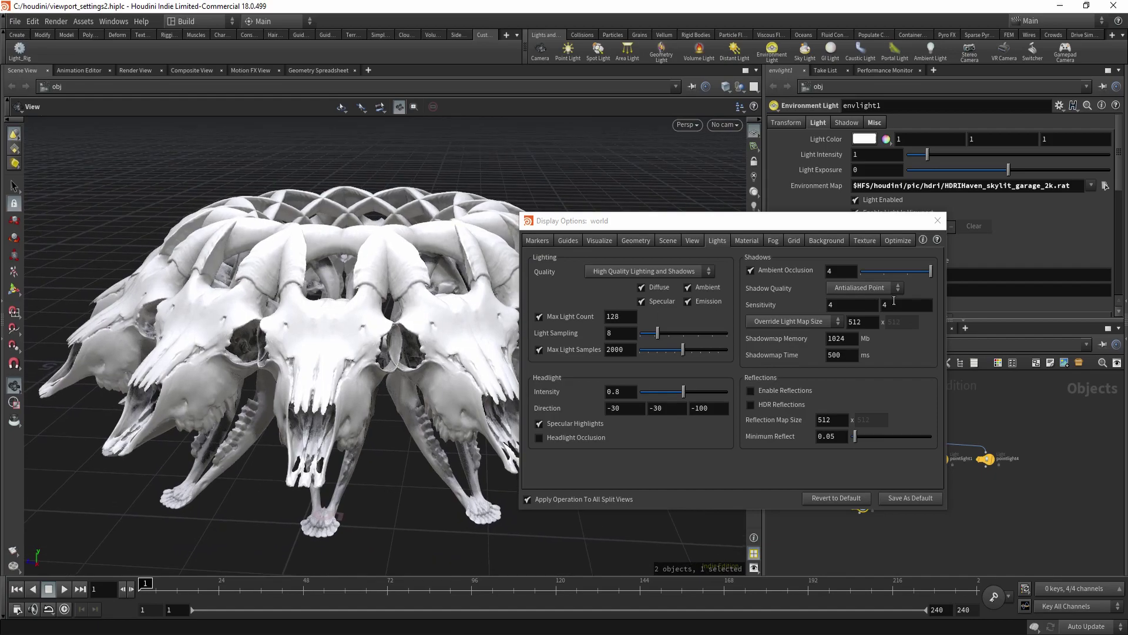
pyautogui.moveTo(815, 223); pyautogui.dragTo(806, 215)
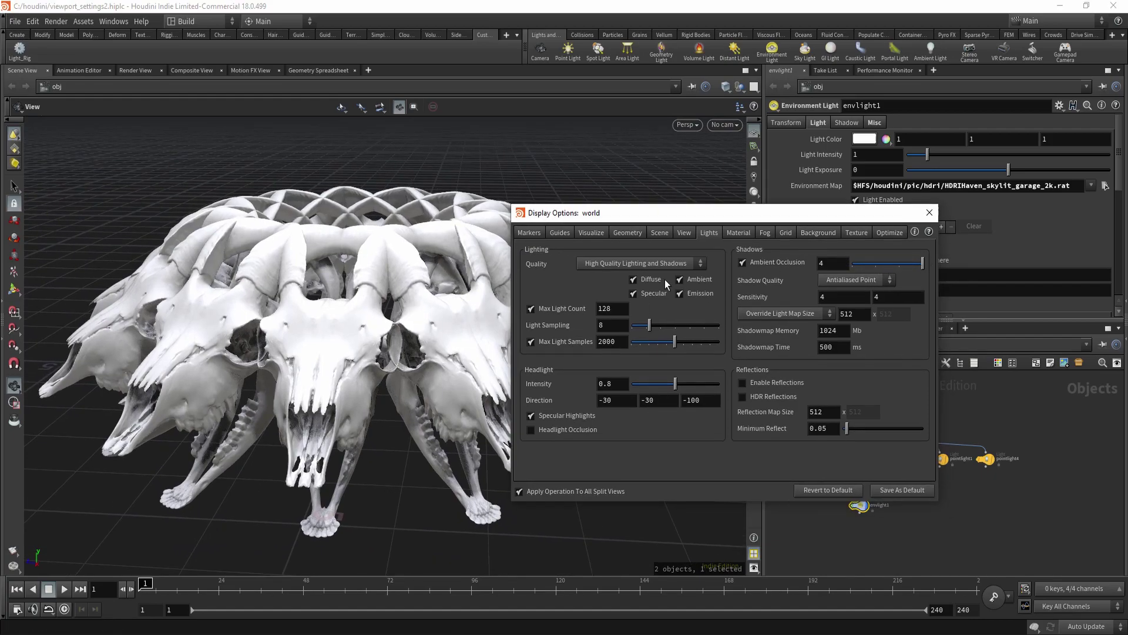
# Step: Toggle ambient occlusion off and on repeatedly to compare its effect on the skulls, leaving it enabled
pyautogui.click(752, 261)
pyautogui.click(752, 261)
pyautogui.click(752, 261)
pyautogui.click(752, 261)
pyautogui.moveTo(366, 318); pyautogui.dragTo(383, 322)
# Step: Raise the antialias samples to 16x in the scene display options and inspect the skulls' edges
pyautogui.click(692, 234)
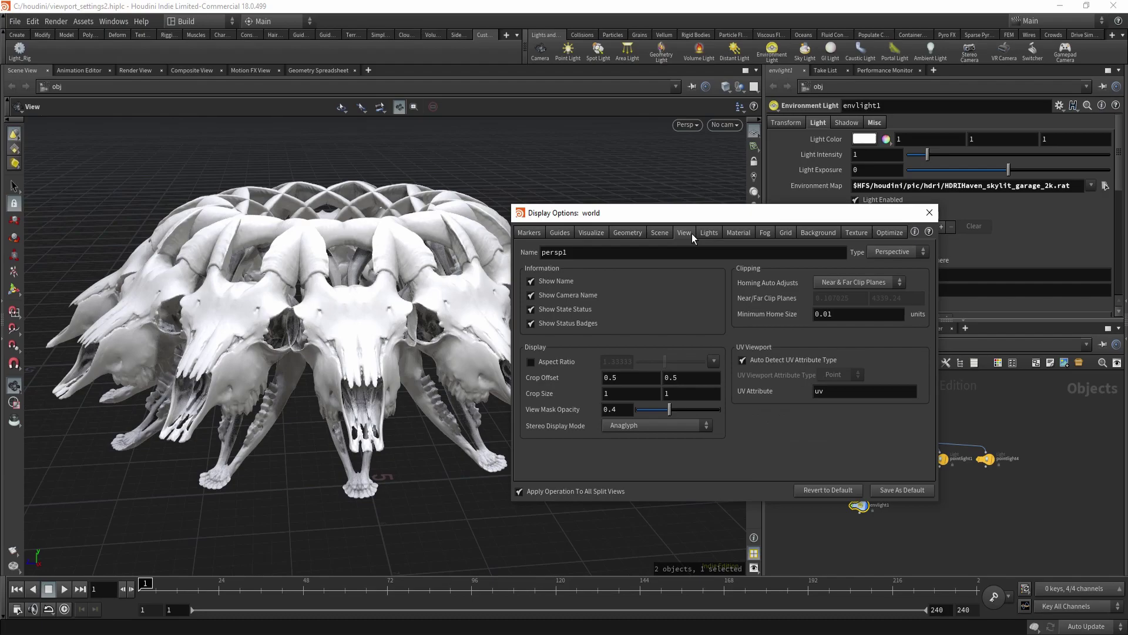
pyautogui.click(715, 231)
pyautogui.click(731, 231)
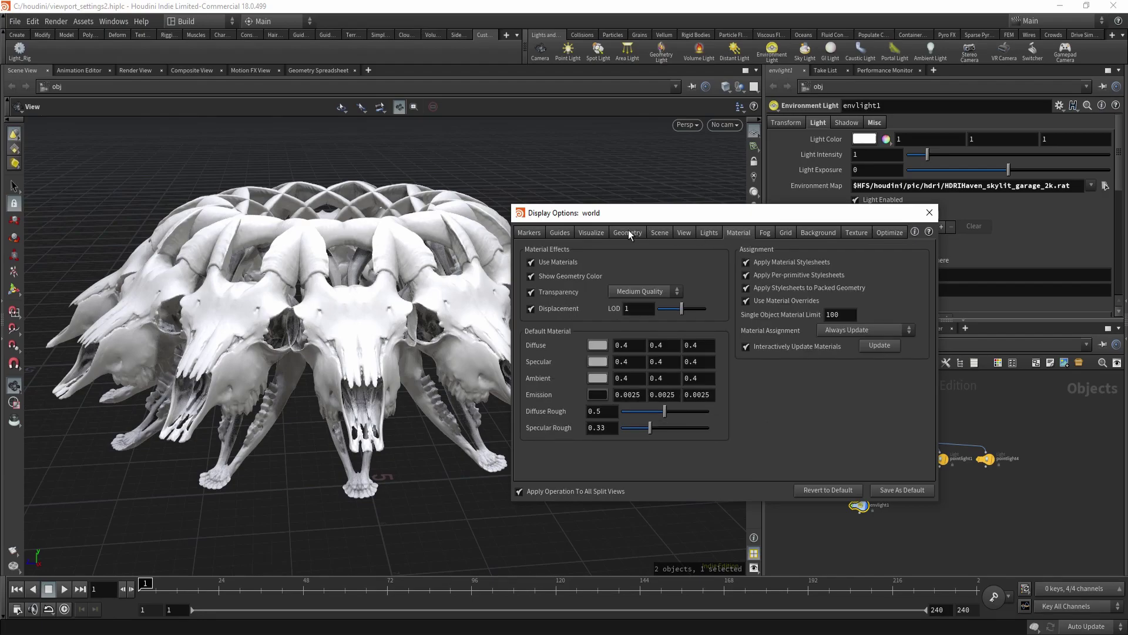
pyautogui.click(659, 232)
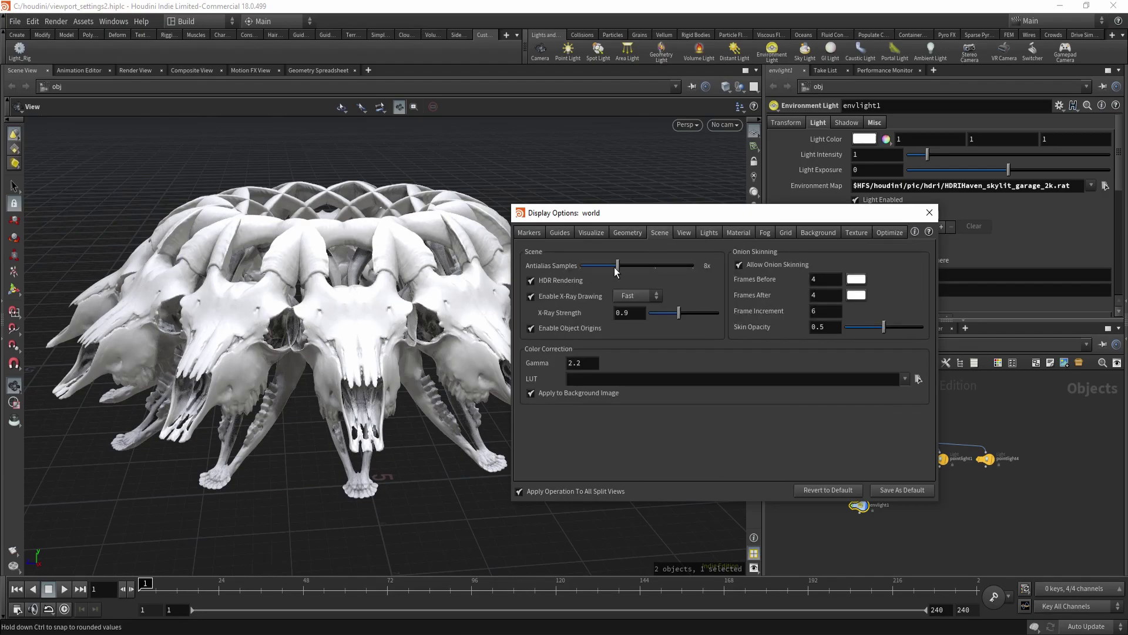
pyautogui.click(652, 269)
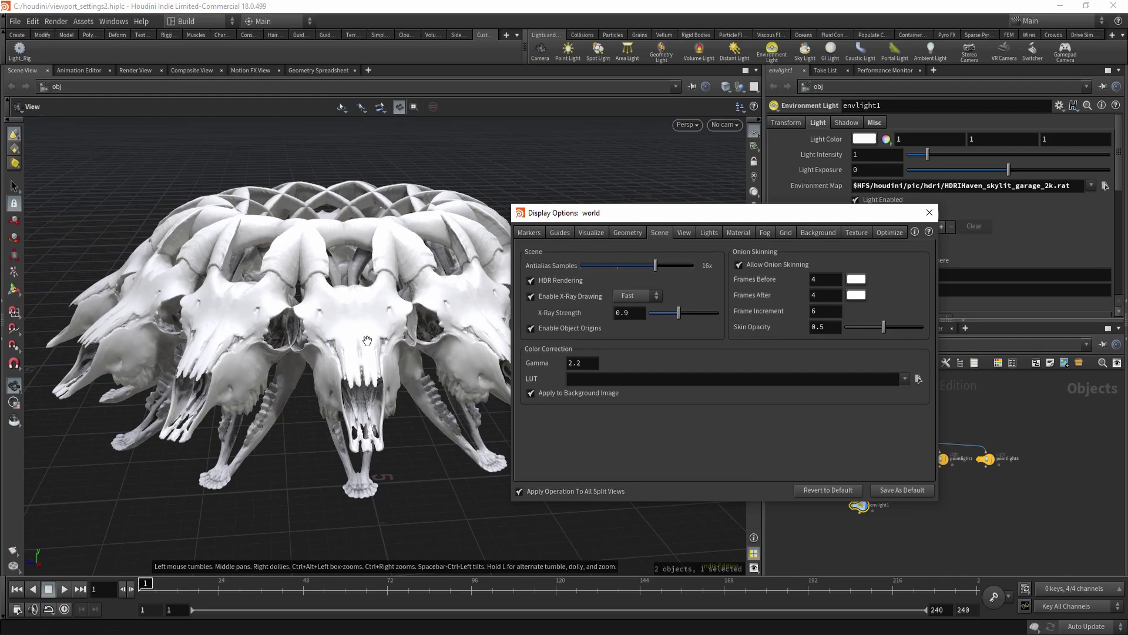
pyautogui.moveTo(391, 332); pyautogui.dragTo(378, 313)
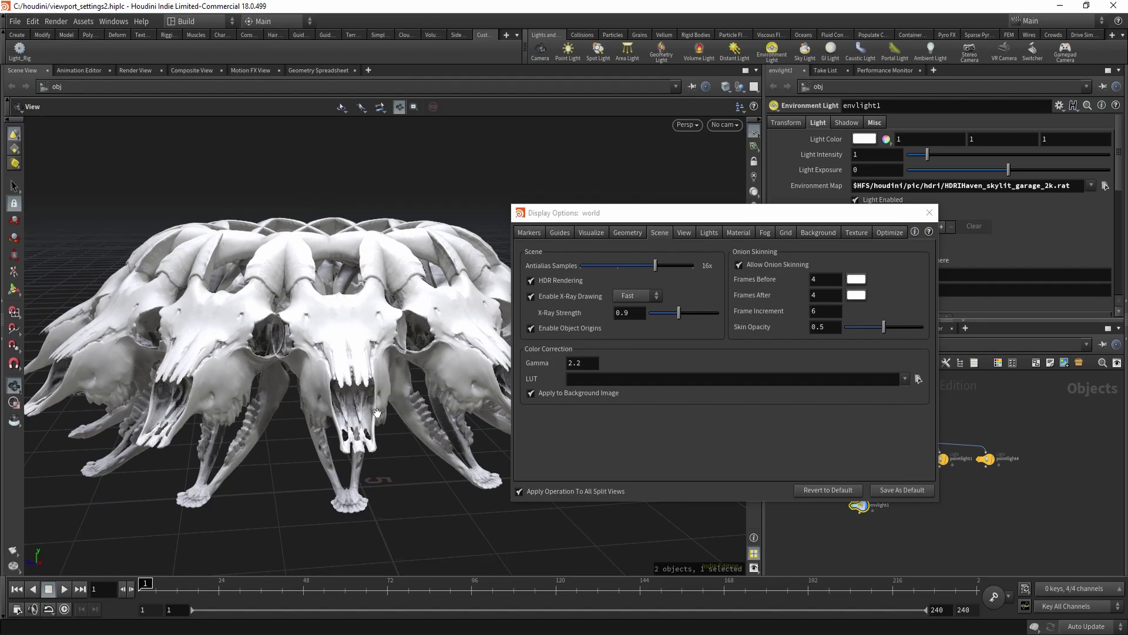
# Step: Lower the antialias samples to 4x and inspect the skulls from closer and further away
pyautogui.click(594, 266)
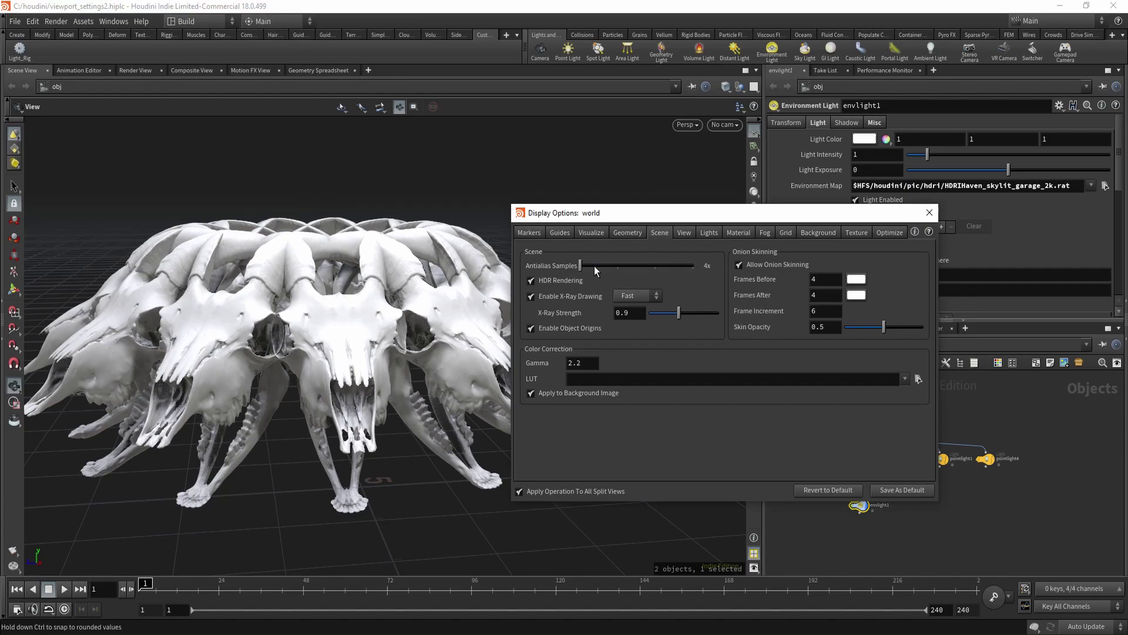
pyautogui.moveTo(372, 332); pyautogui.dragTo(344, 329, button='right')
pyautogui.moveTo(345, 329); pyautogui.dragTo(341, 306)
pyautogui.moveTo(341, 305); pyautogui.dragTo(376, 314, button='right')
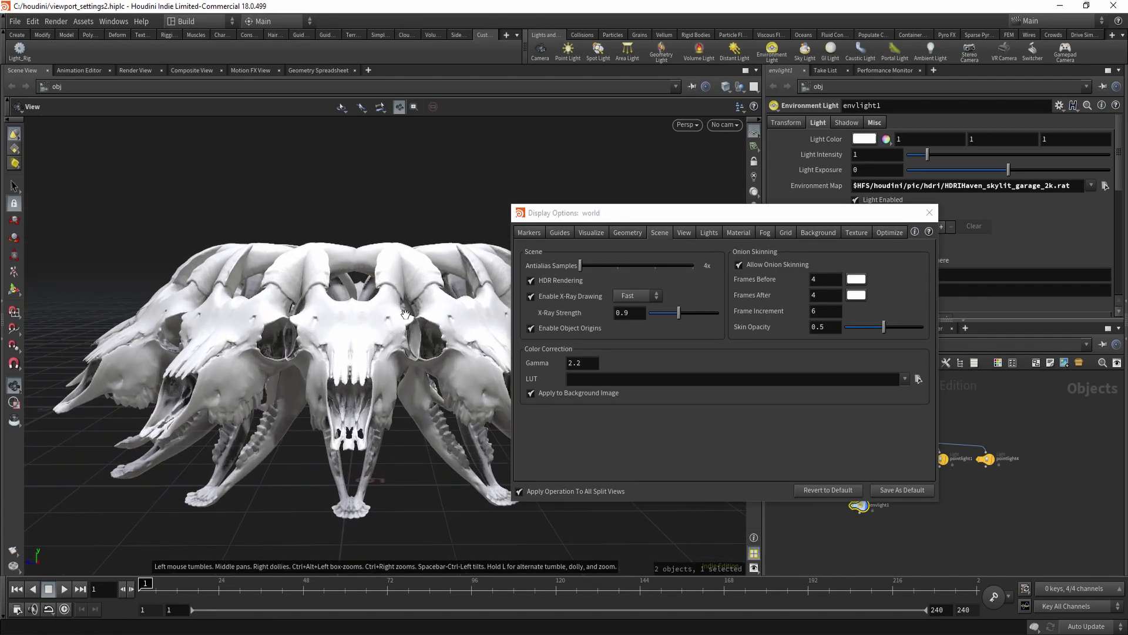
pyautogui.moveTo(376, 314); pyautogui.dragTo(329, 317, button='middle')
pyautogui.moveTo(599, 217); pyautogui.dragTo(633, 213)
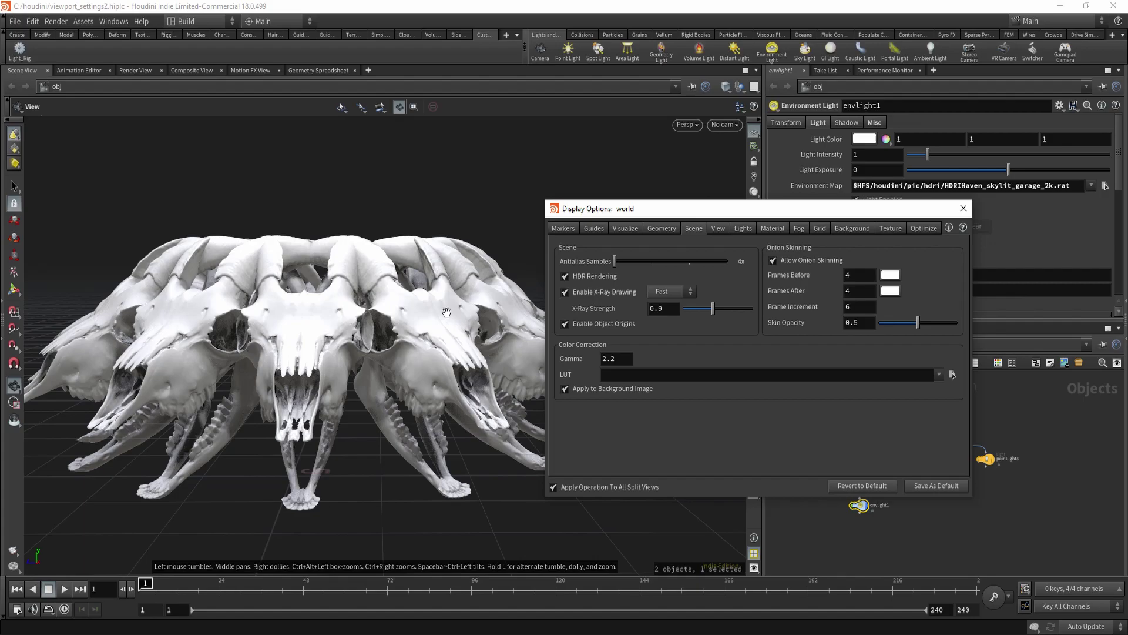
# Step: Compare 16x and 4x antialias samples, settle on 8x, and close the display options
pyautogui.moveTo(435, 324); pyautogui.dragTo(392, 330)
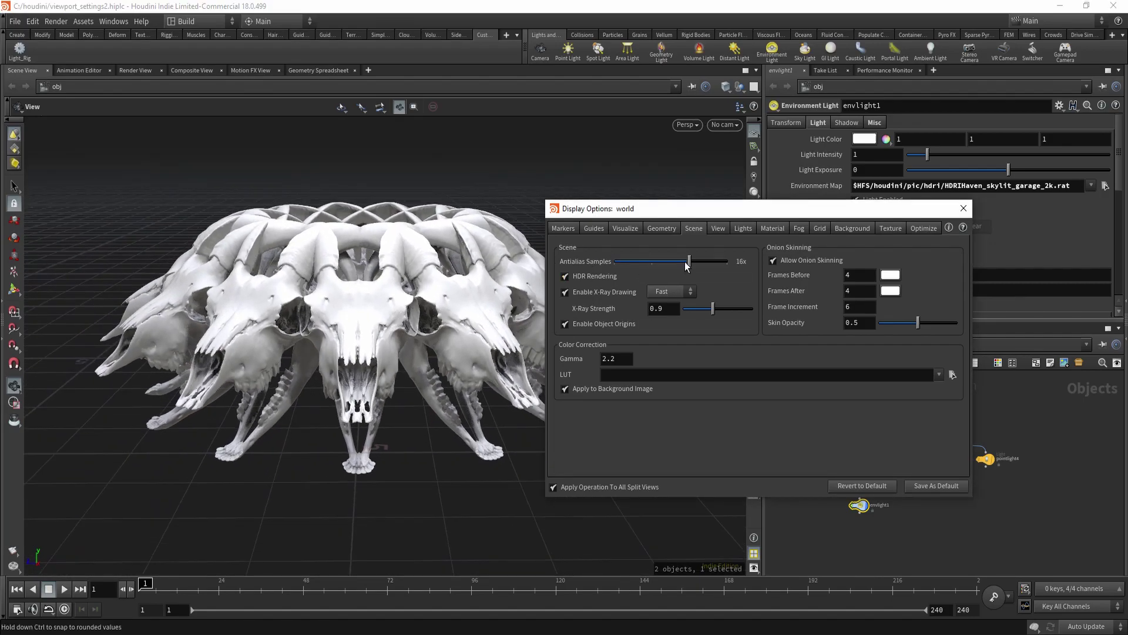
pyautogui.click(613, 260)
pyautogui.click(641, 263)
pyautogui.press('d')
# Step: Create a grid object at the world origin under the skull ring
pyautogui.moveTo(453, 329); pyautogui.dragTo(428, 333)
pyautogui.scroll(-2, 880, 511)
pyautogui.moveTo(882, 515); pyautogui.dragTo(904, 497, button='middle')
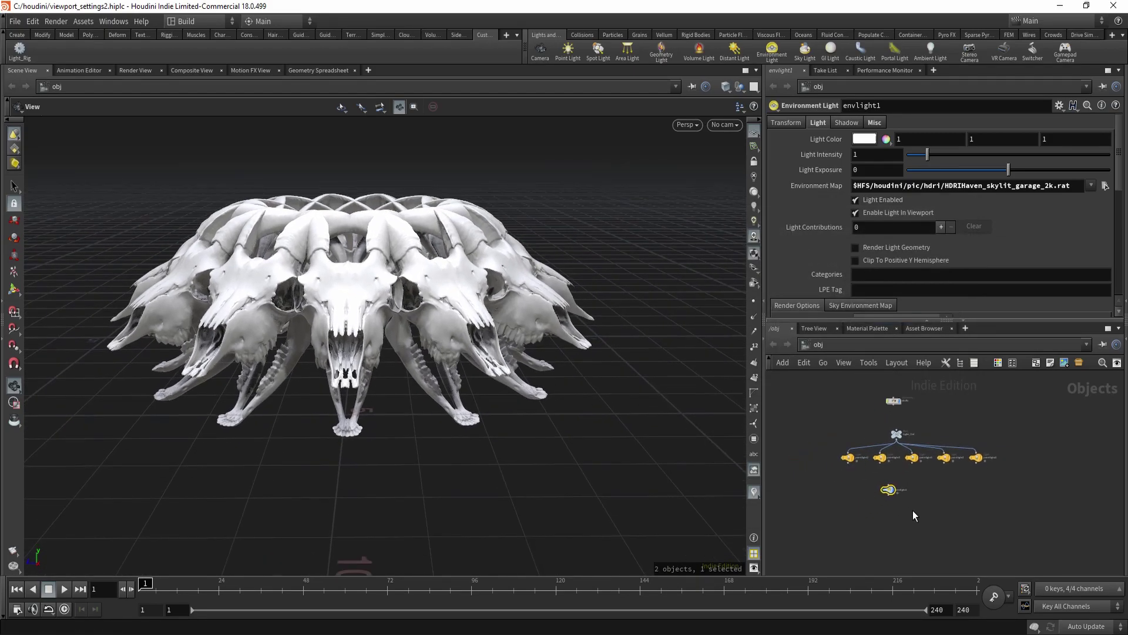
pyautogui.scroll(-3, 416, 319)
pyautogui.moveTo(416, 319); pyautogui.dragTo(433, 353)
pyautogui.press('c')
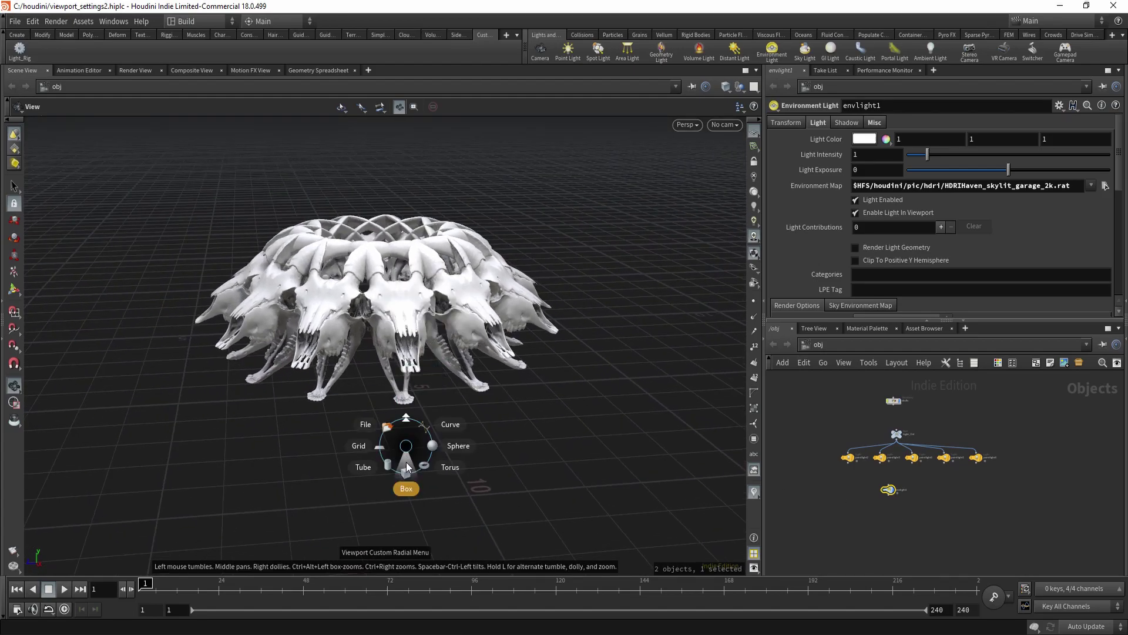
pyautogui.click(367, 446)
pyautogui.press('Return')
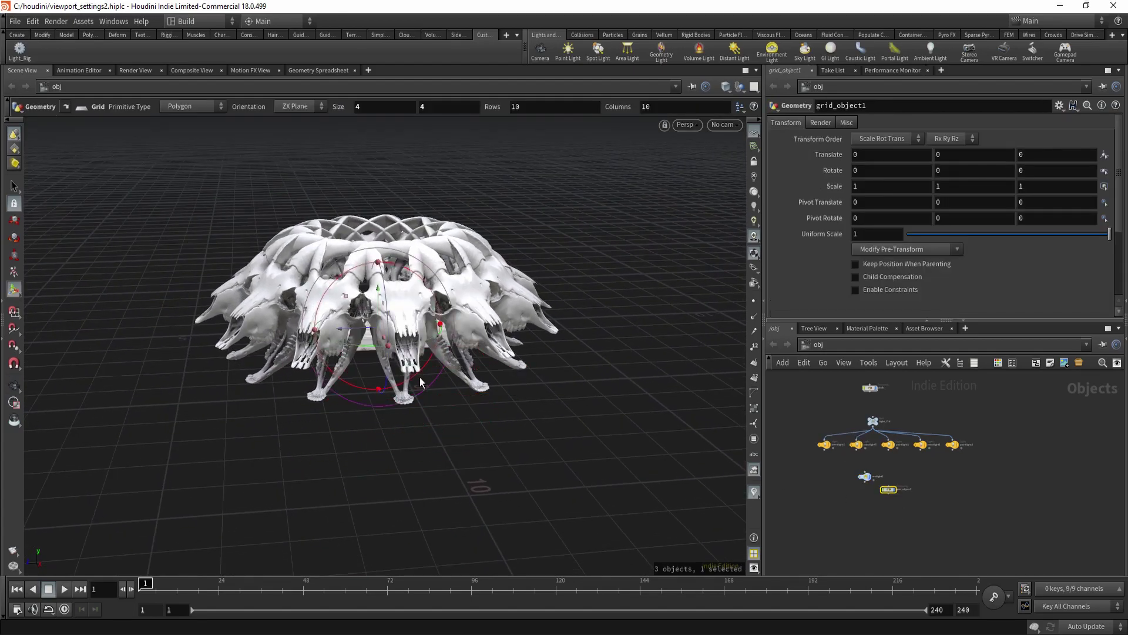
# Step: Scale the grid uniformly to about 5.2 and lower it to about -1.09 in Y as a floor beneath the skulls
pyautogui.press('e')
pyautogui.moveTo(384, 328)
pyautogui.mouseDown()
pyautogui.moveTo(432, 294)
pyautogui.moveTo(377, 312)
pyautogui.mouseUp()
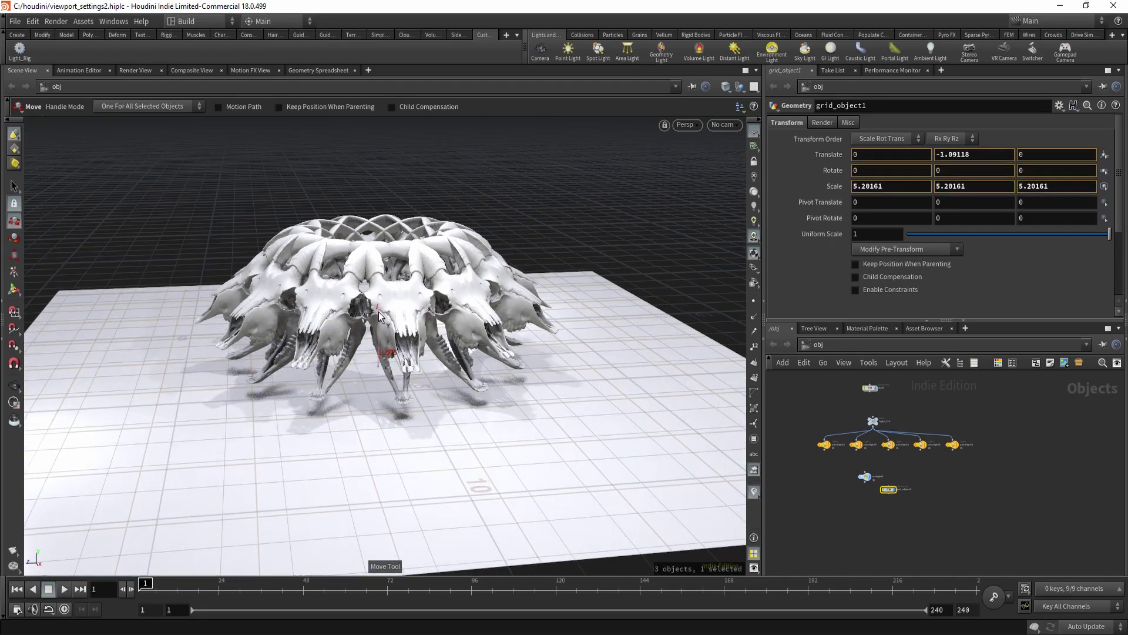
pyautogui.press('Escape')
pyautogui.moveTo(320, 331); pyautogui.dragTo(399, 364, button='right')
pyautogui.moveTo(399, 364); pyautogui.dragTo(446, 410)
pyautogui.moveTo(446, 410); pyautogui.dragTo(459, 273, button='middle')
# Step: Move the grid_object1 node clear of envlight1, and disable envlight1 so only the point lights illuminate the scene
pyautogui.moveTo(897, 486); pyautogui.dragTo(921, 516)
pyautogui.scroll(2, 872, 485)
pyautogui.moveTo(784, 449); pyautogui.dragTo(860, 501)
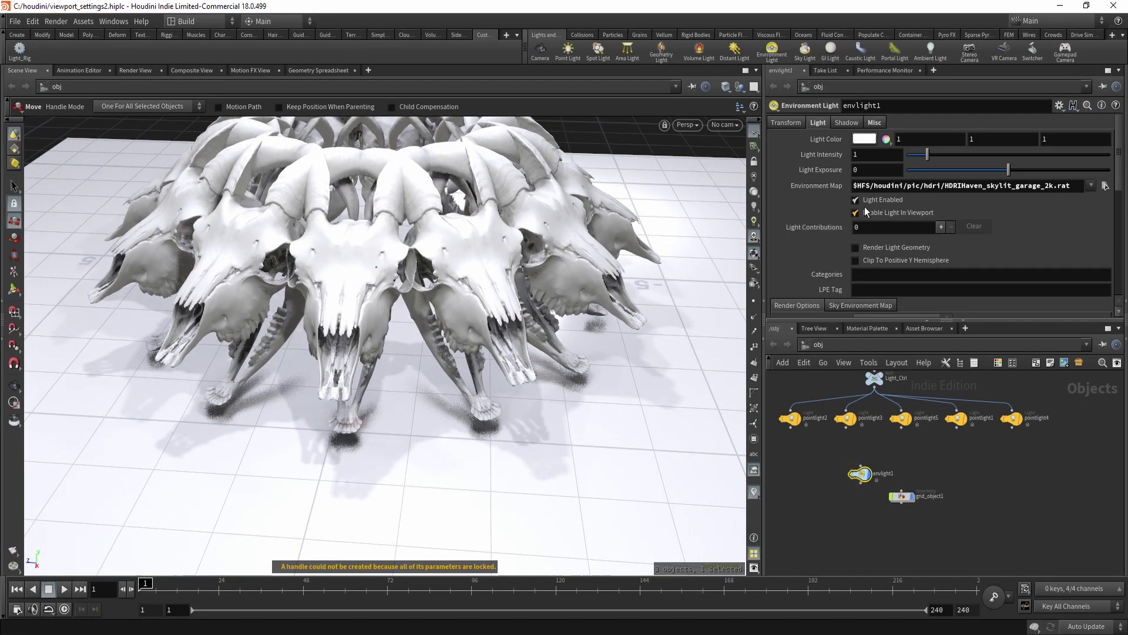
pyautogui.click(885, 201)
pyautogui.press('Escape')
pyautogui.moveTo(398, 390); pyautogui.dragTo(516, 362)
pyautogui.press('t')
# Step: Set the override light map size to 2048 in the viewport's lighting display options and inspect the floor shadows
pyautogui.press('d')
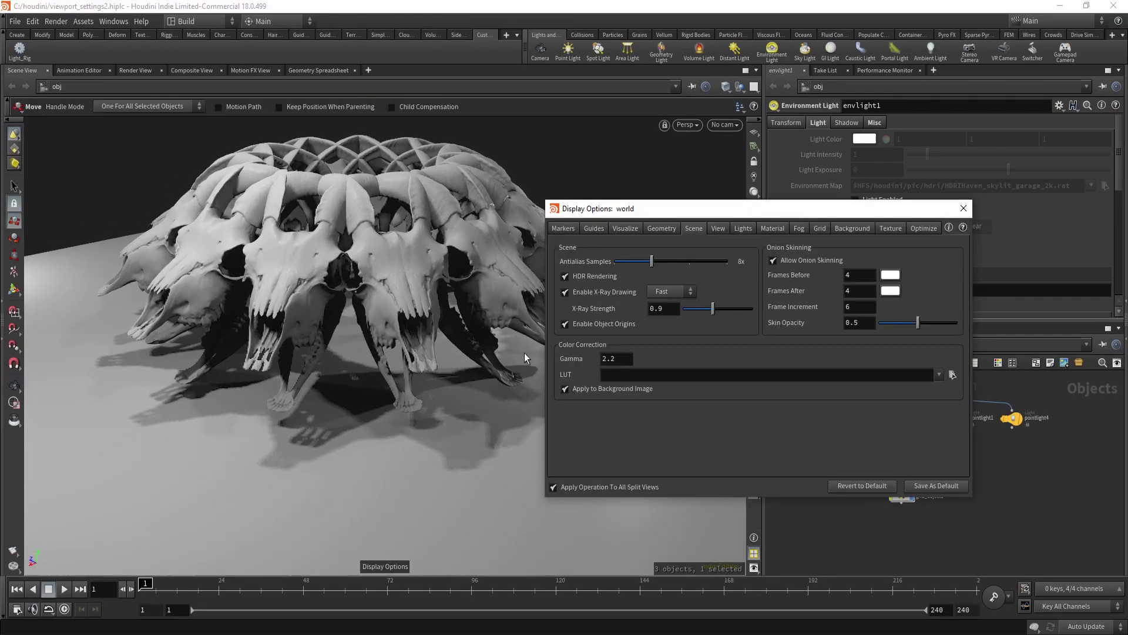
pyautogui.moveTo(723, 215); pyautogui.dragTo(578, 216)
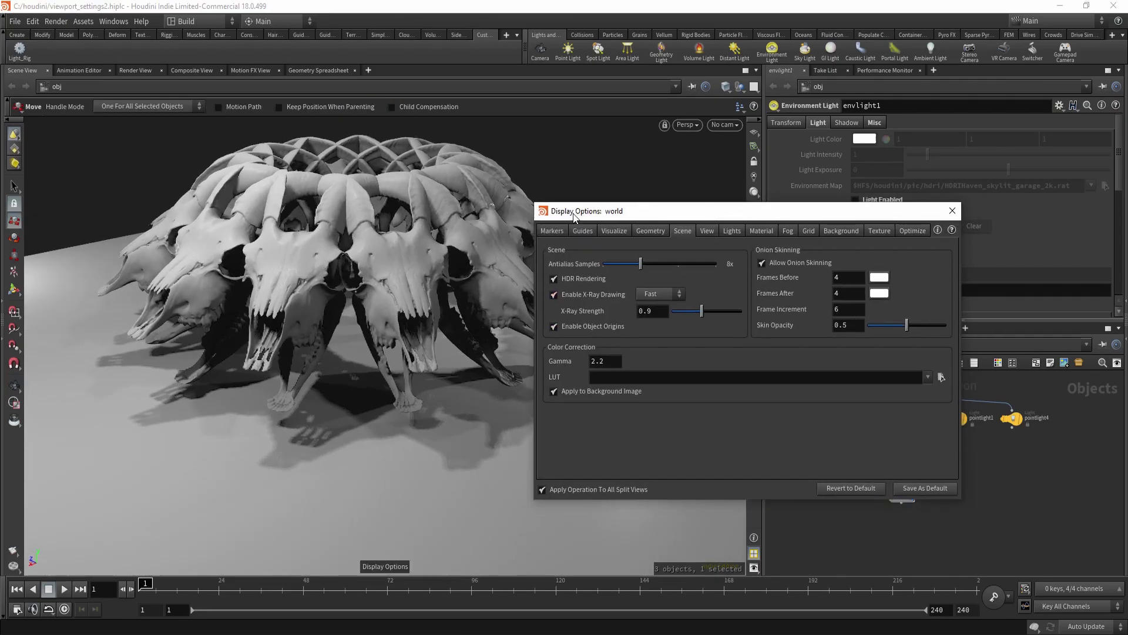
pyautogui.click(727, 230)
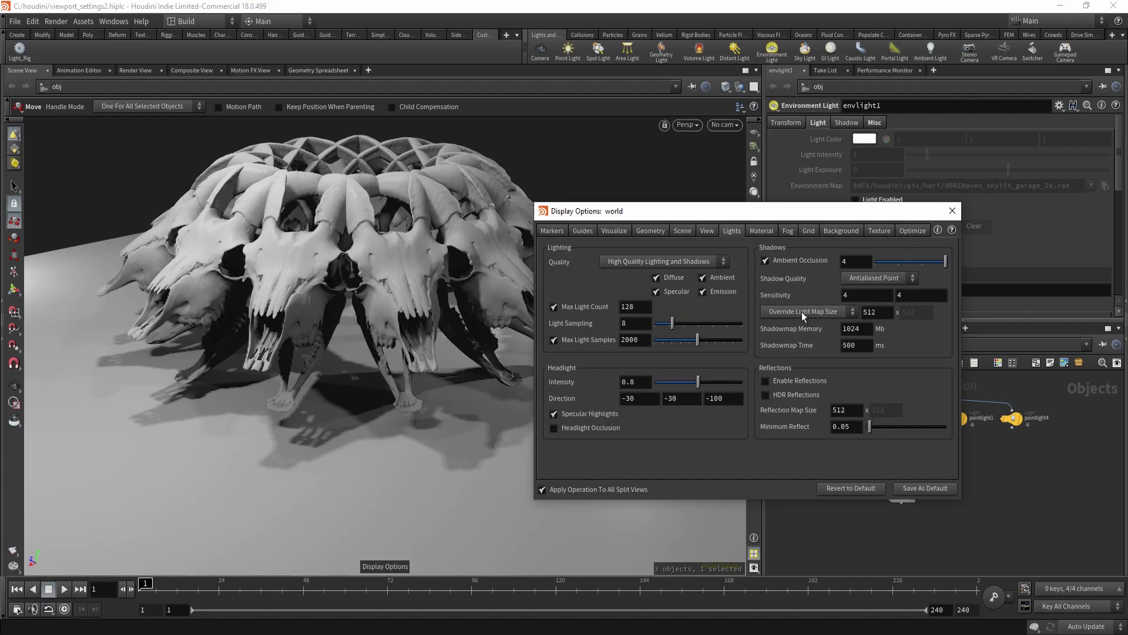
pyautogui.click(888, 312)
pyautogui.press('Return')
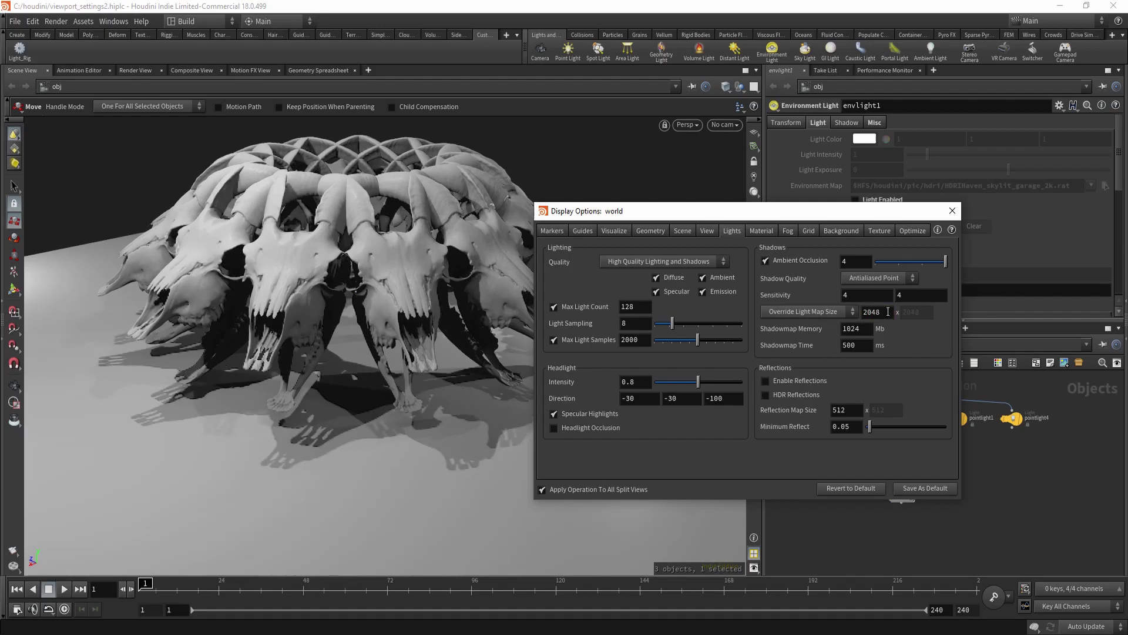
pyautogui.keyDown('alt'); pyautogui.moveTo(466, 386); pyautogui.dragTo(461, 427); pyautogui.keyUp('alt')
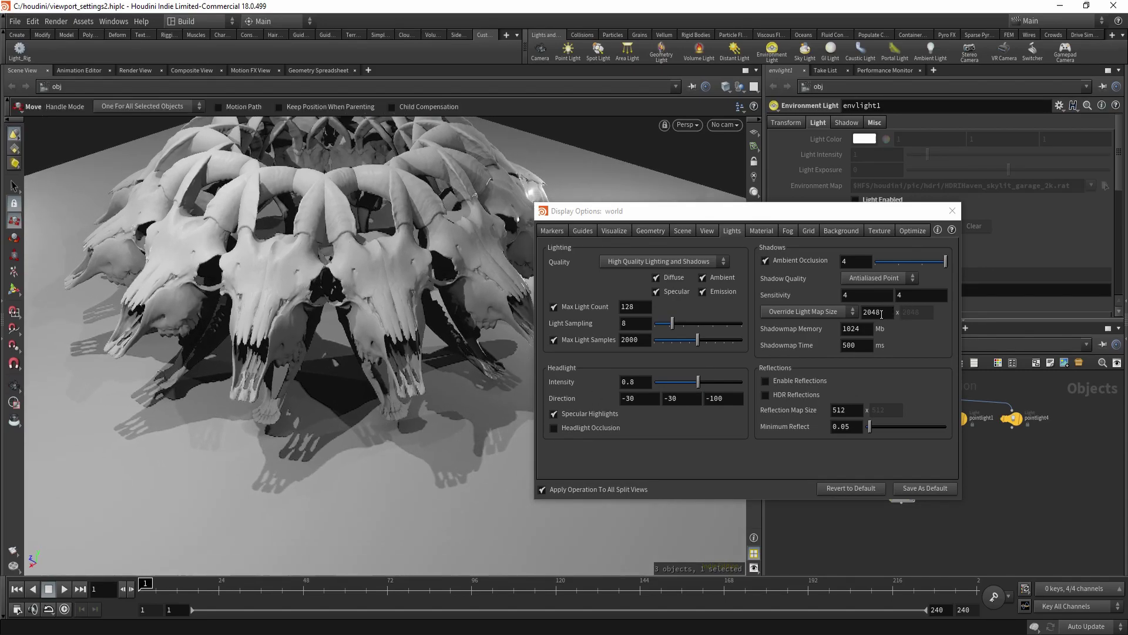
# Step: Try override light map sizes of 512 and 256, inspecting the shadows on the floor at each
pyautogui.click(882, 312)
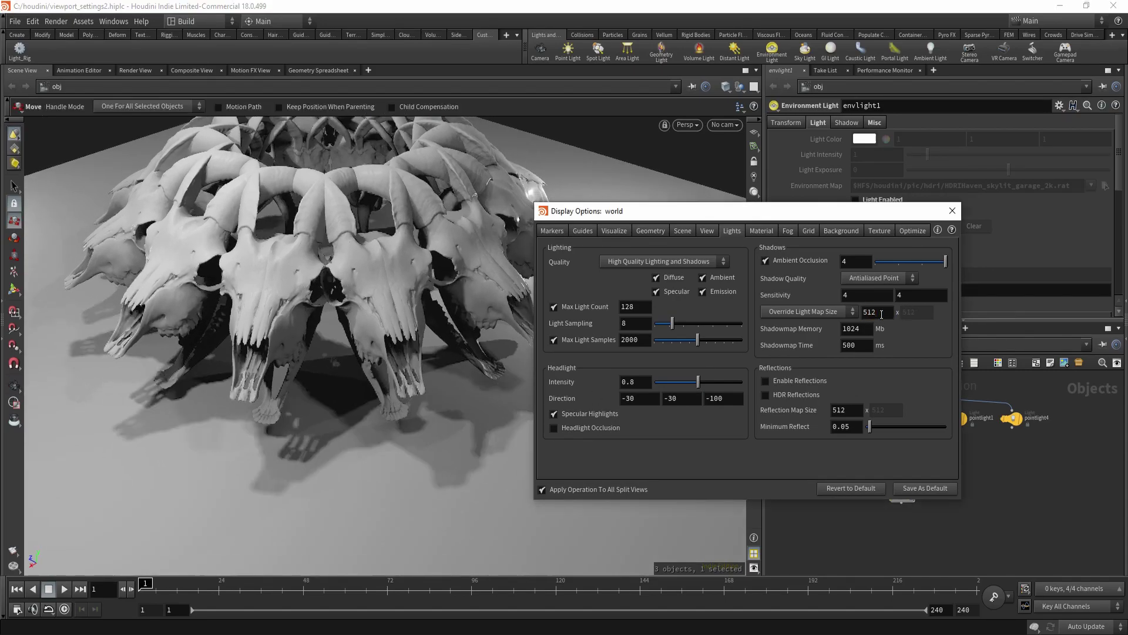
pyautogui.moveTo(294, 415)
pyautogui.keyDown('alt'); pyautogui.mouseDown()
pyautogui.moveTo(274, 405)
pyautogui.moveTo(416, 389)
pyautogui.moveTo(325, 408)
pyautogui.moveTo(327, 429)
pyautogui.mouseUp(); pyautogui.keyUp('alt')
pyautogui.press('t')
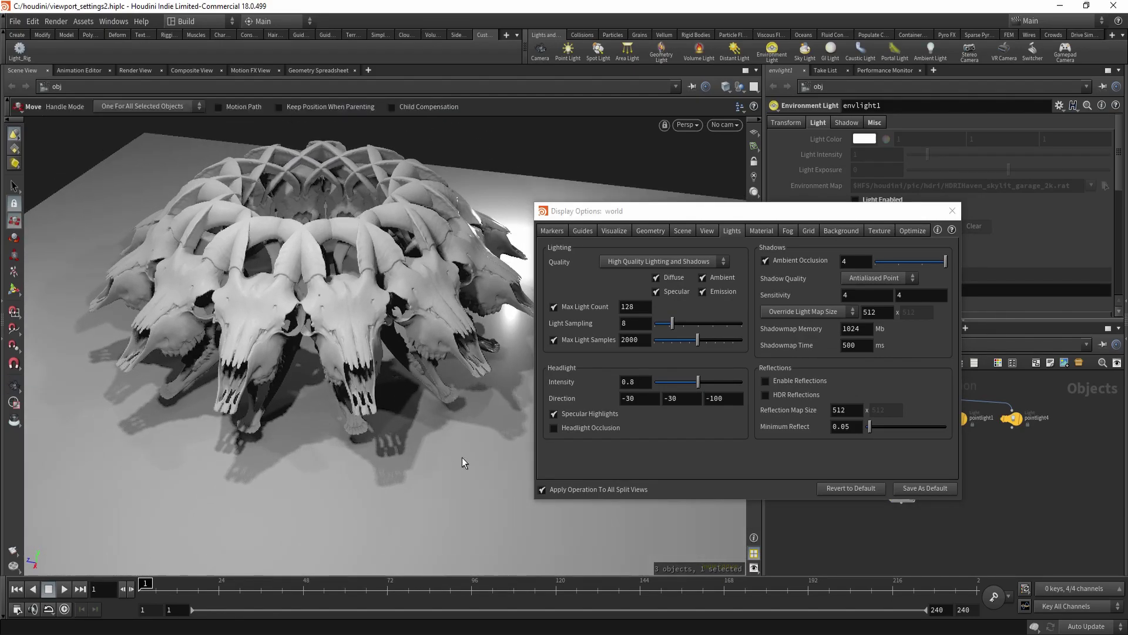
pyautogui.doubleClick(880, 312)
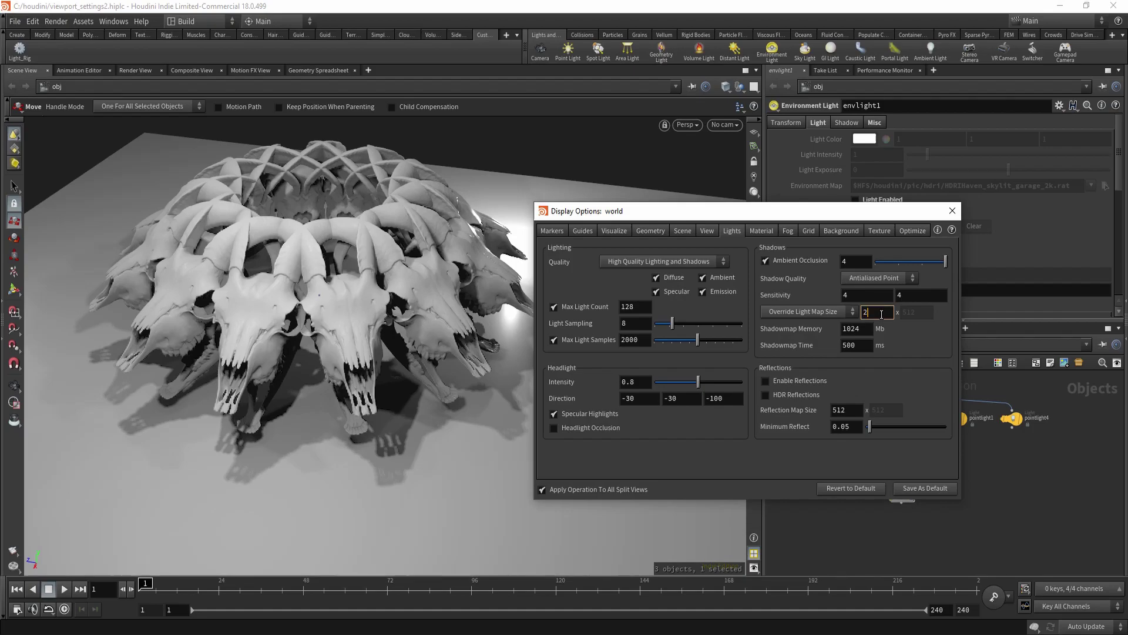
pyautogui.write('256')
pyautogui.press('Return')
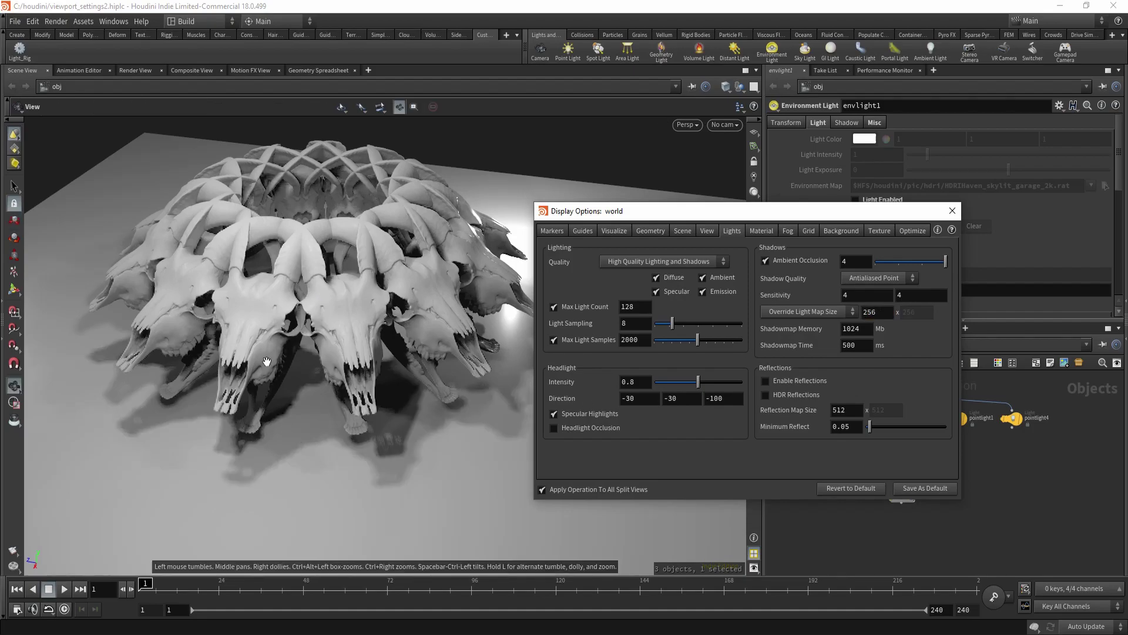
pyautogui.keyDown('alt'); pyautogui.moveTo(264, 363); pyautogui.dragTo(333, 405); pyautogui.keyUp('alt')
# Step: Set the override light map size to 4096, inspect the shadows, and close the display options
pyautogui.doubleClick(883, 315)
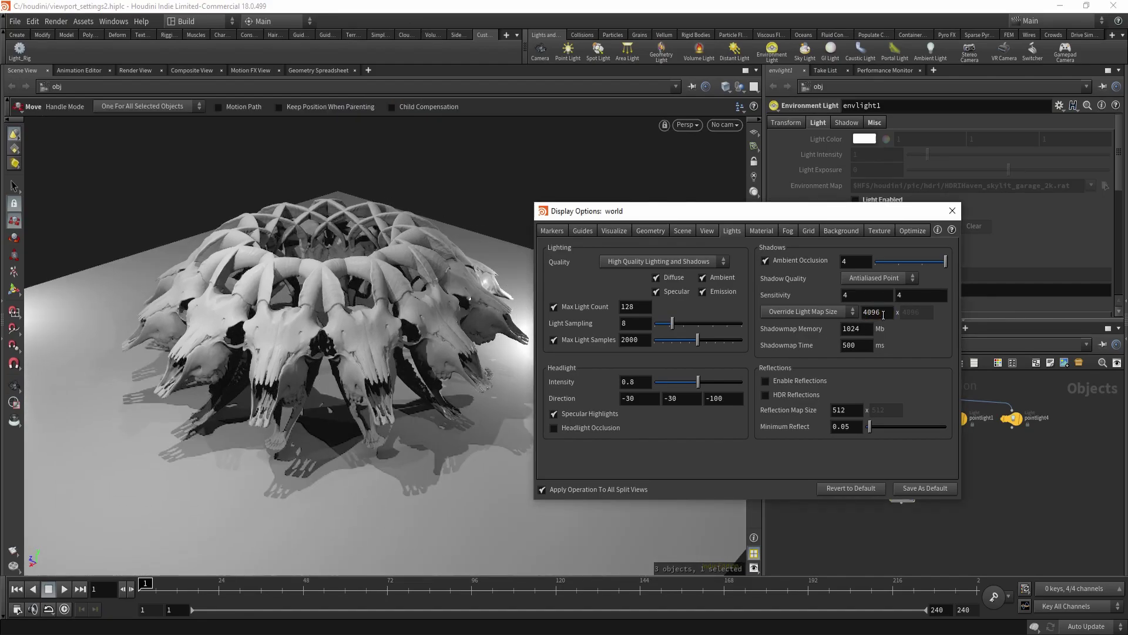
pyautogui.press('Escape')
pyautogui.moveTo(282, 397); pyautogui.dragTo(442, 382)
pyautogui.press('d')
# Step: Select the Light_Ctrl null and rotate the light rig about the Y axis to about -350 degrees
pyautogui.moveTo(914, 483); pyautogui.dragTo(964, 529, button='middle')
pyautogui.moveTo(867, 407); pyautogui.dragTo(947, 439)
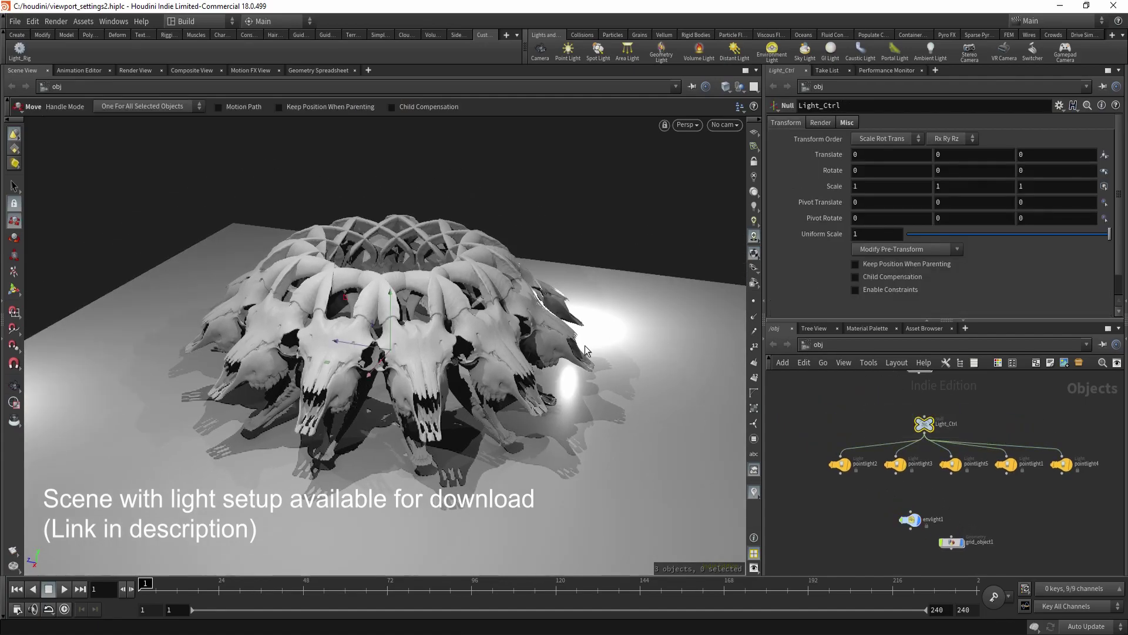
pyautogui.press('r')
pyautogui.moveTo(390, 375); pyautogui.dragTo(580, 478)
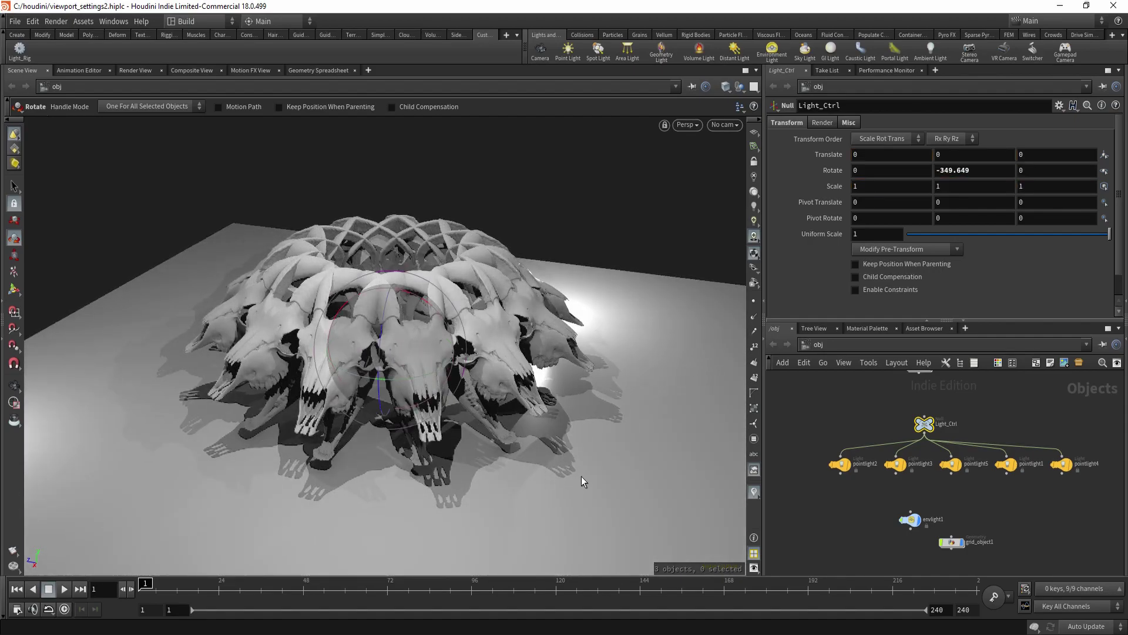